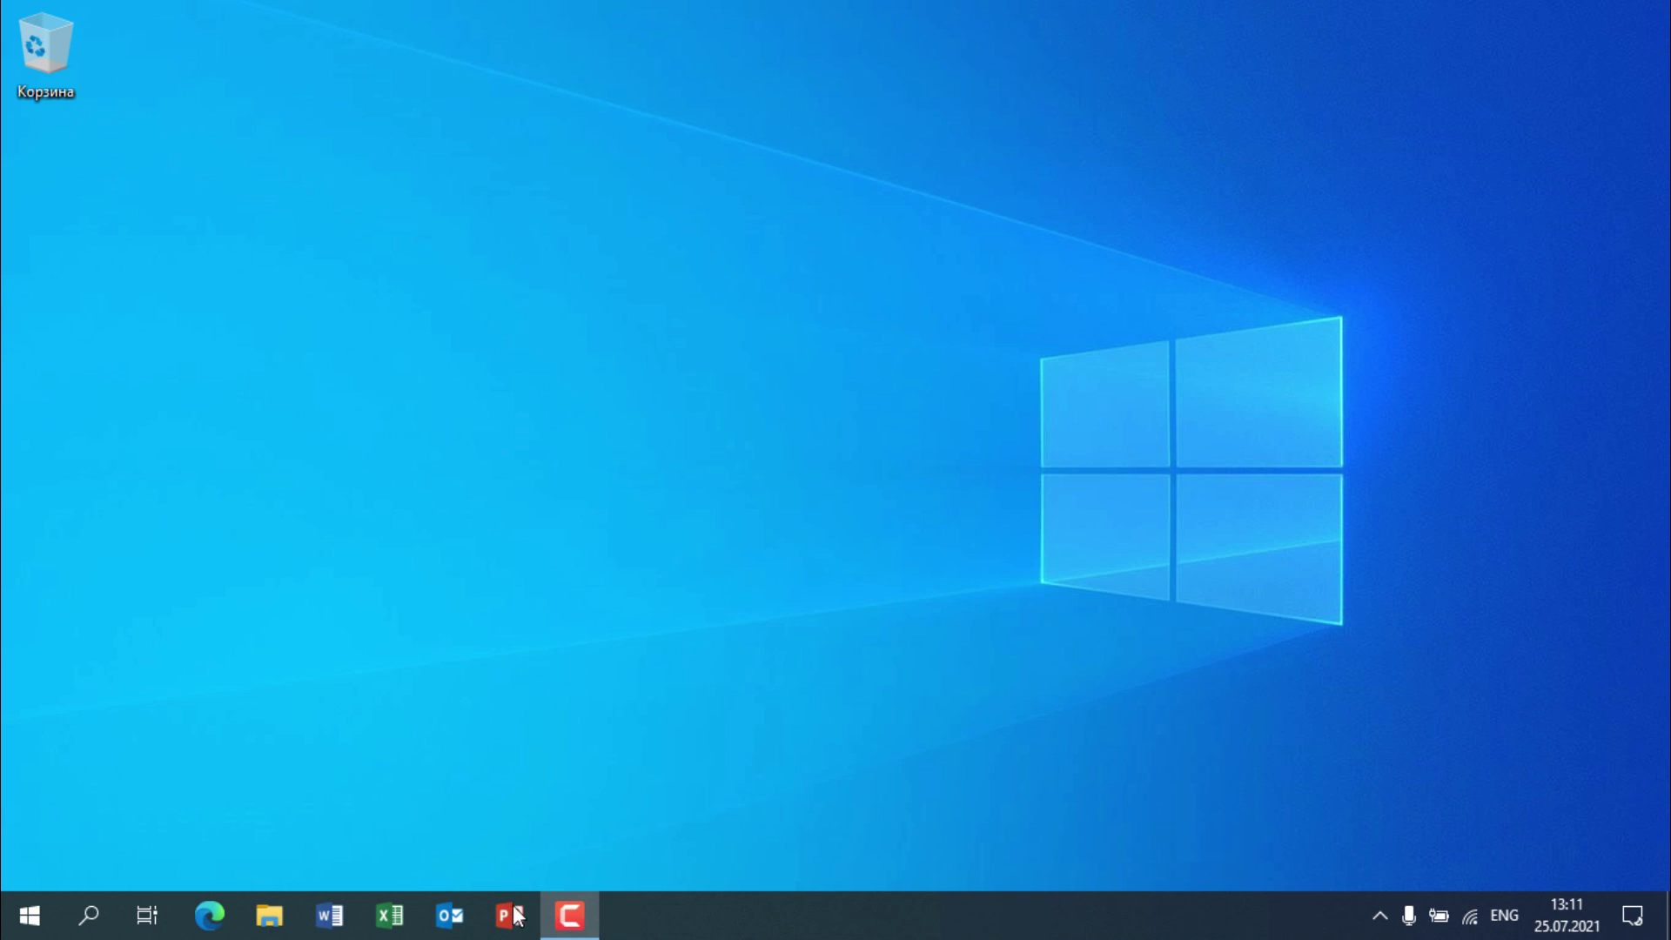
Launch PowerPoint and open powerpointbase.com-w935 from the Загрузки folder
left_click(505, 918)
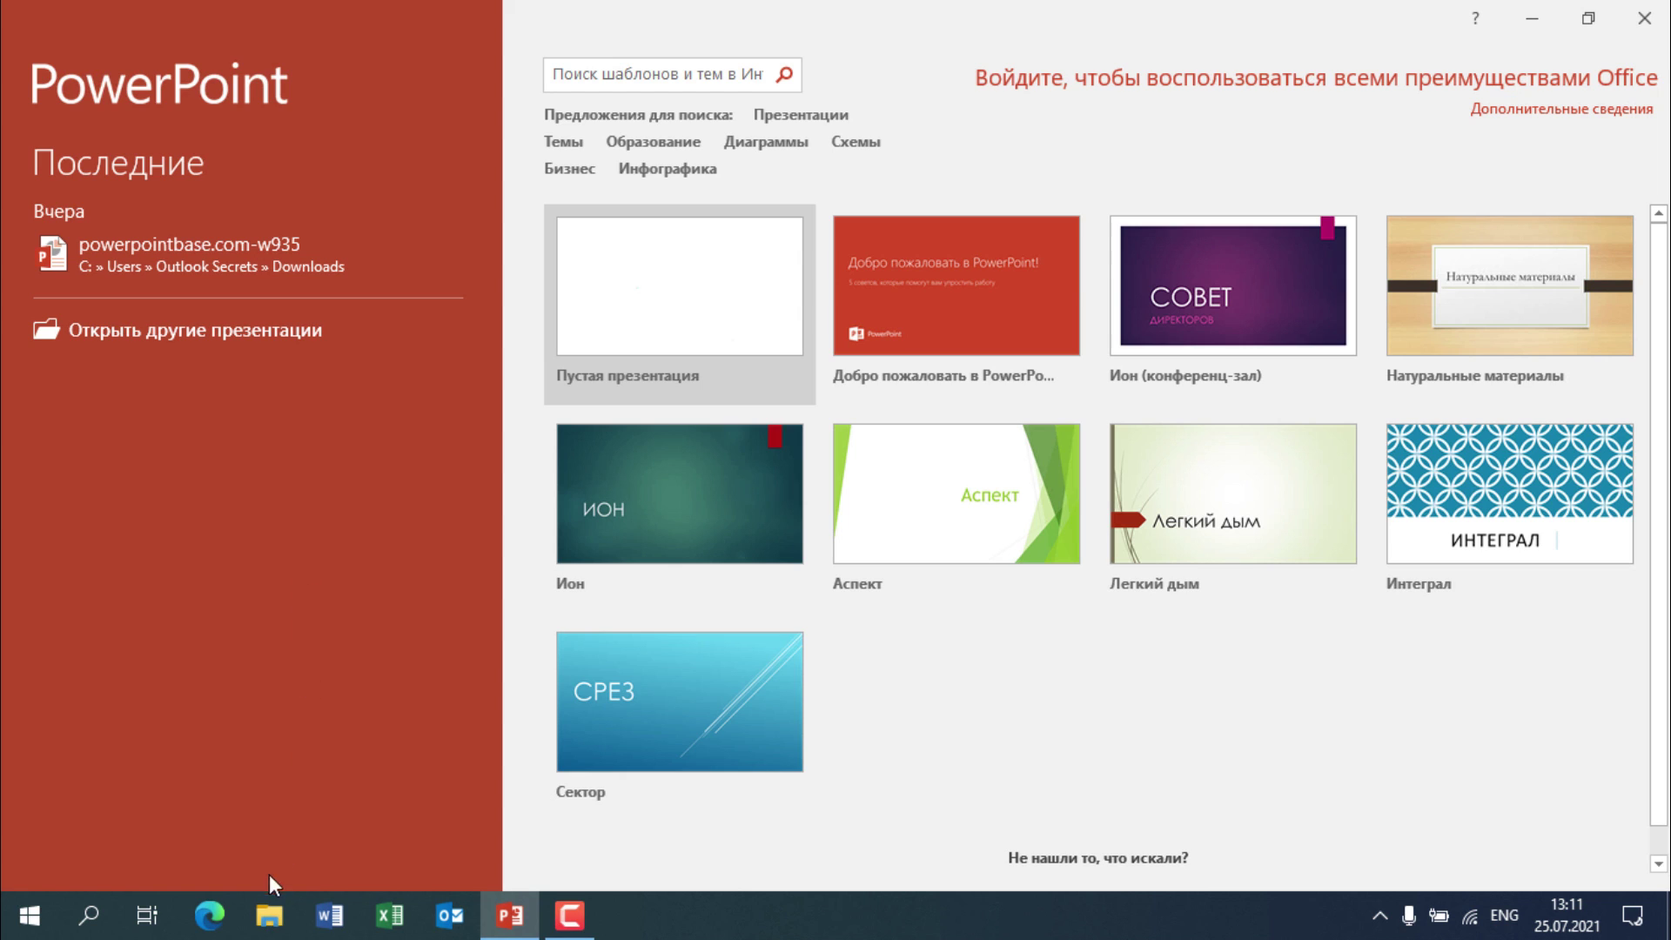
left_click(269, 915)
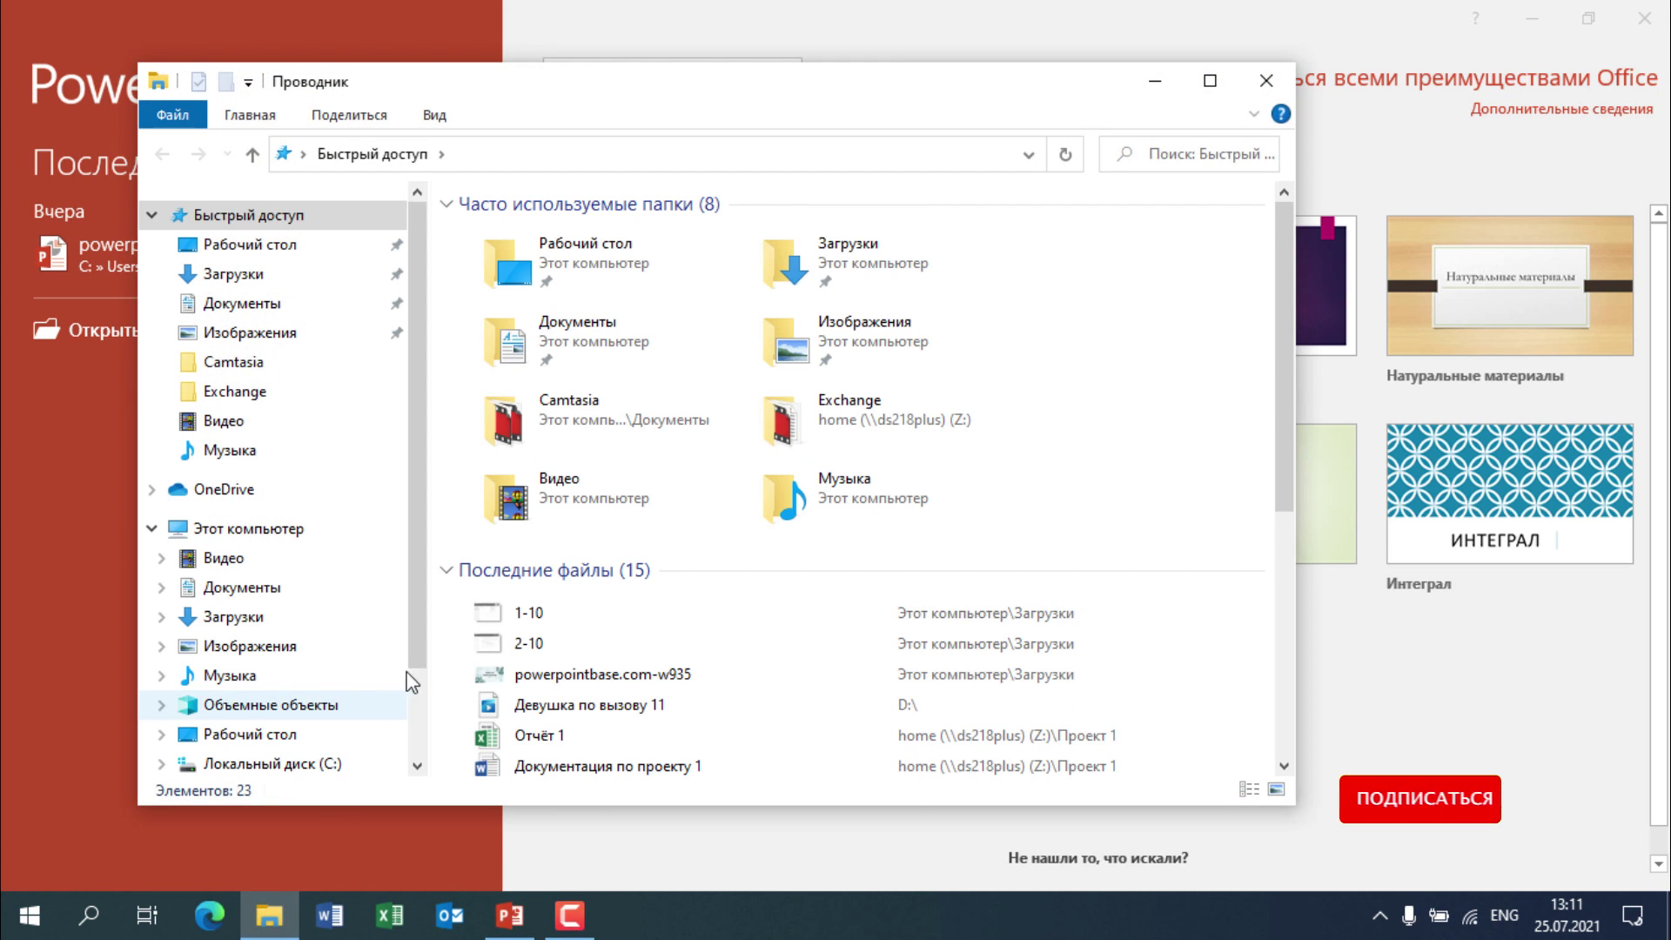
left_click(233, 616)
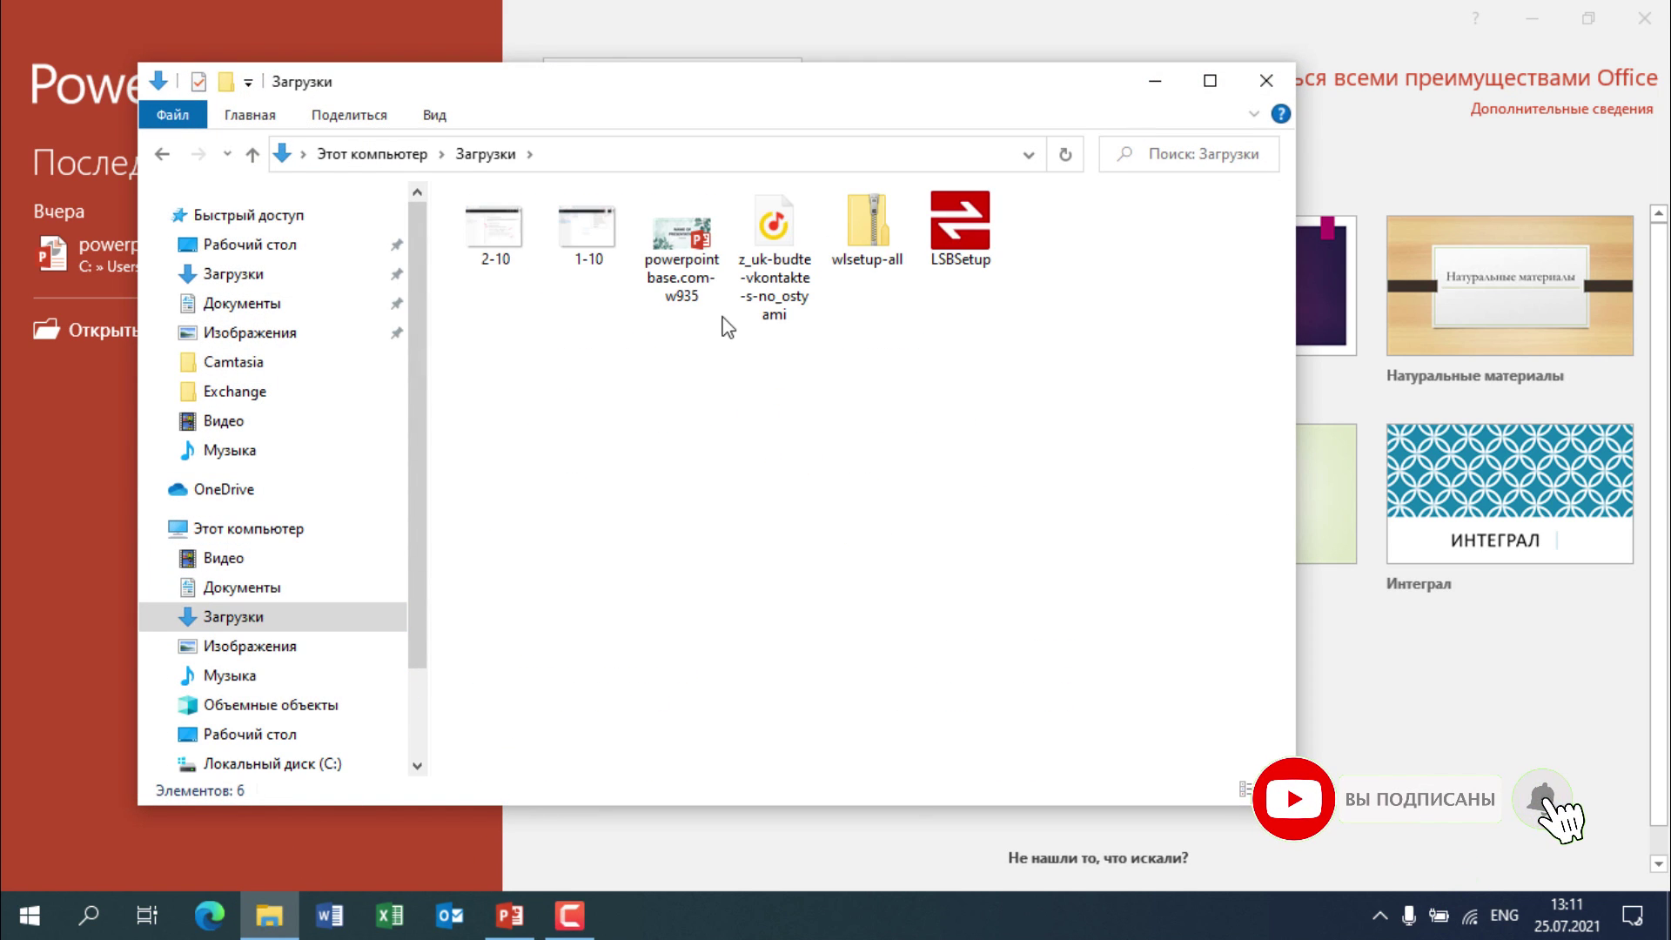
double_click(682, 239)
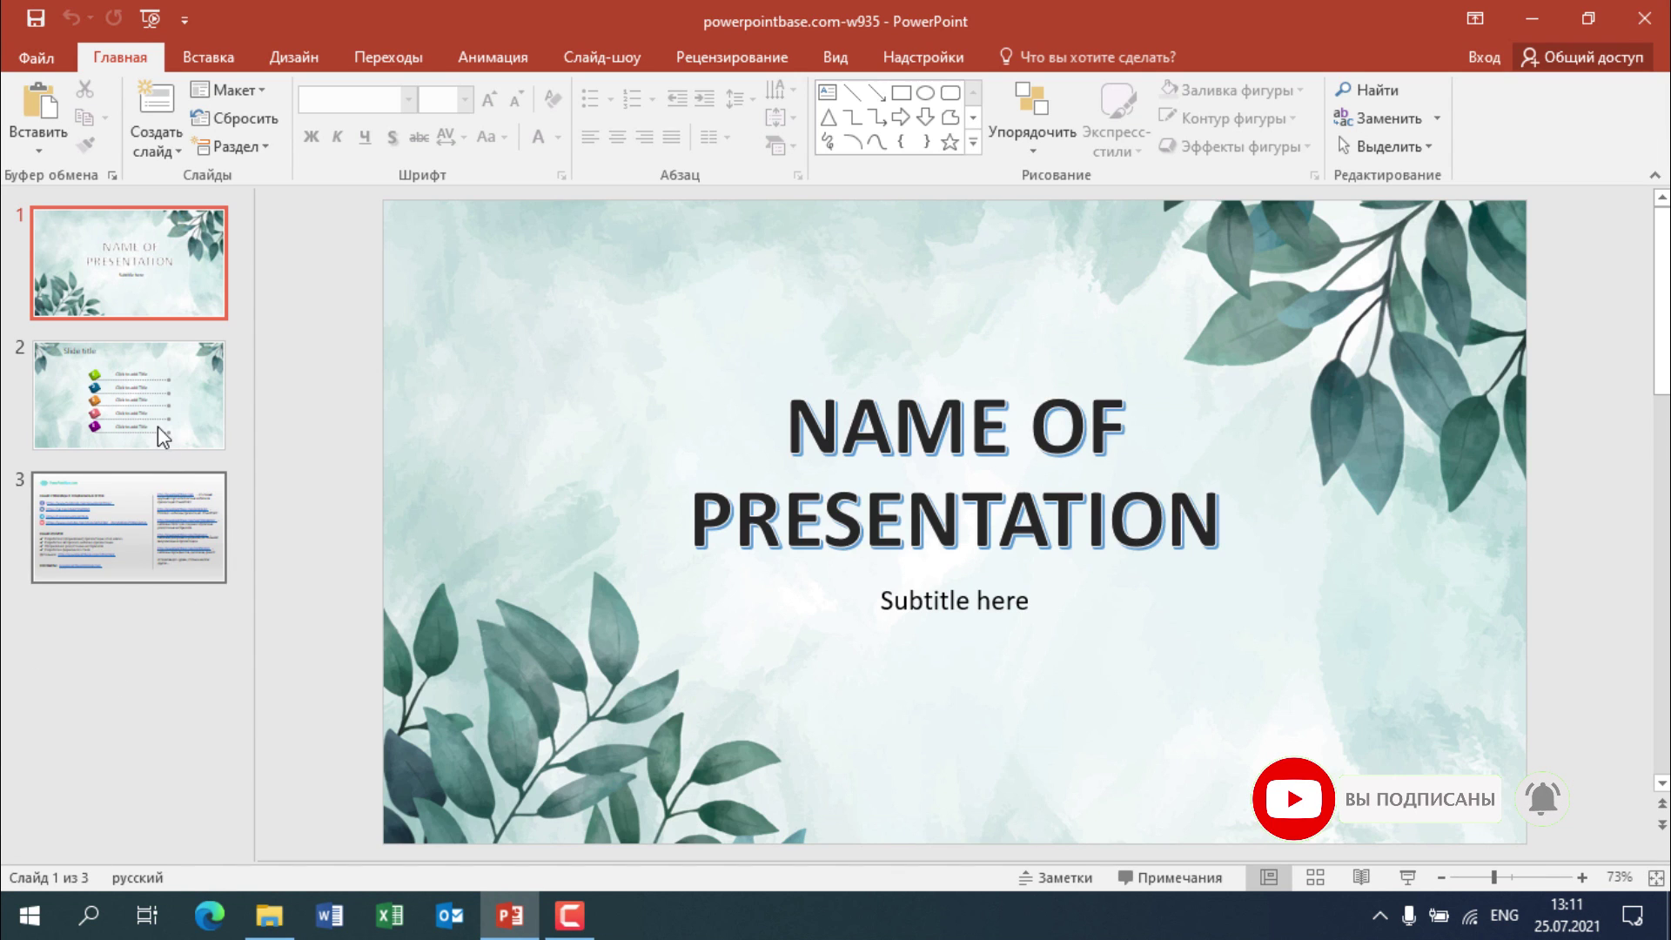
Browse the three slide thumbnails, then return to the title slide
left_click(159, 435)
left_click(160, 526)
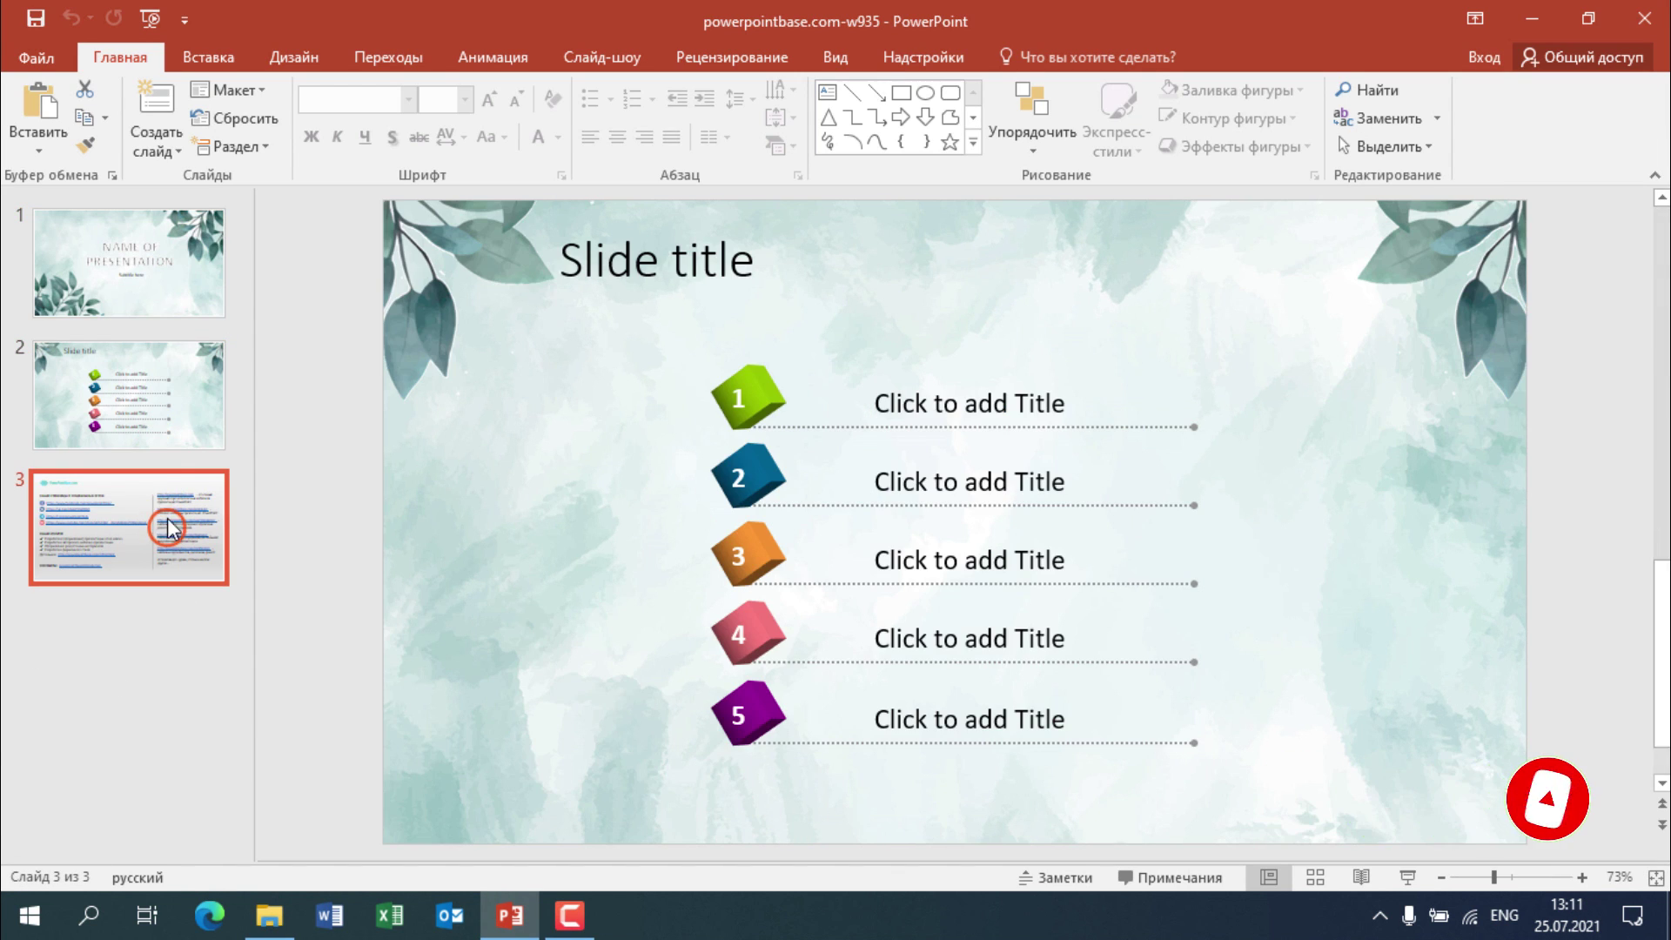
left_click(155, 432)
left_click(128, 258)
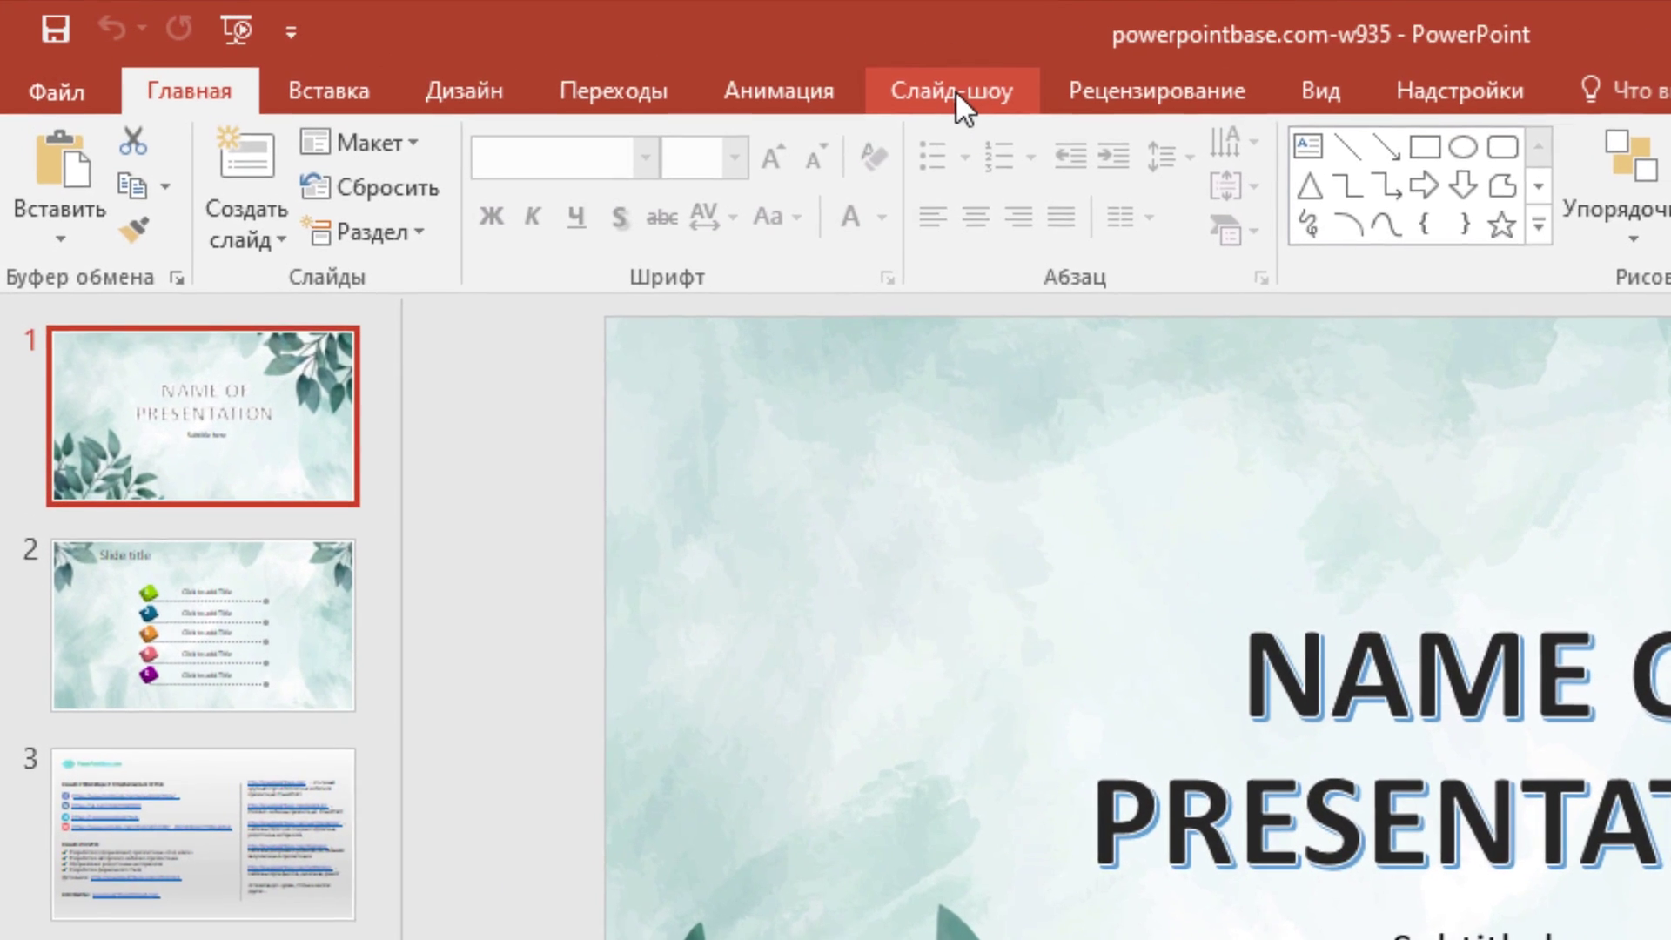
In Настройка слайд-шоу choose автоматический (полный экран), keeping Монитор on Автоматически
left_click(958, 93)
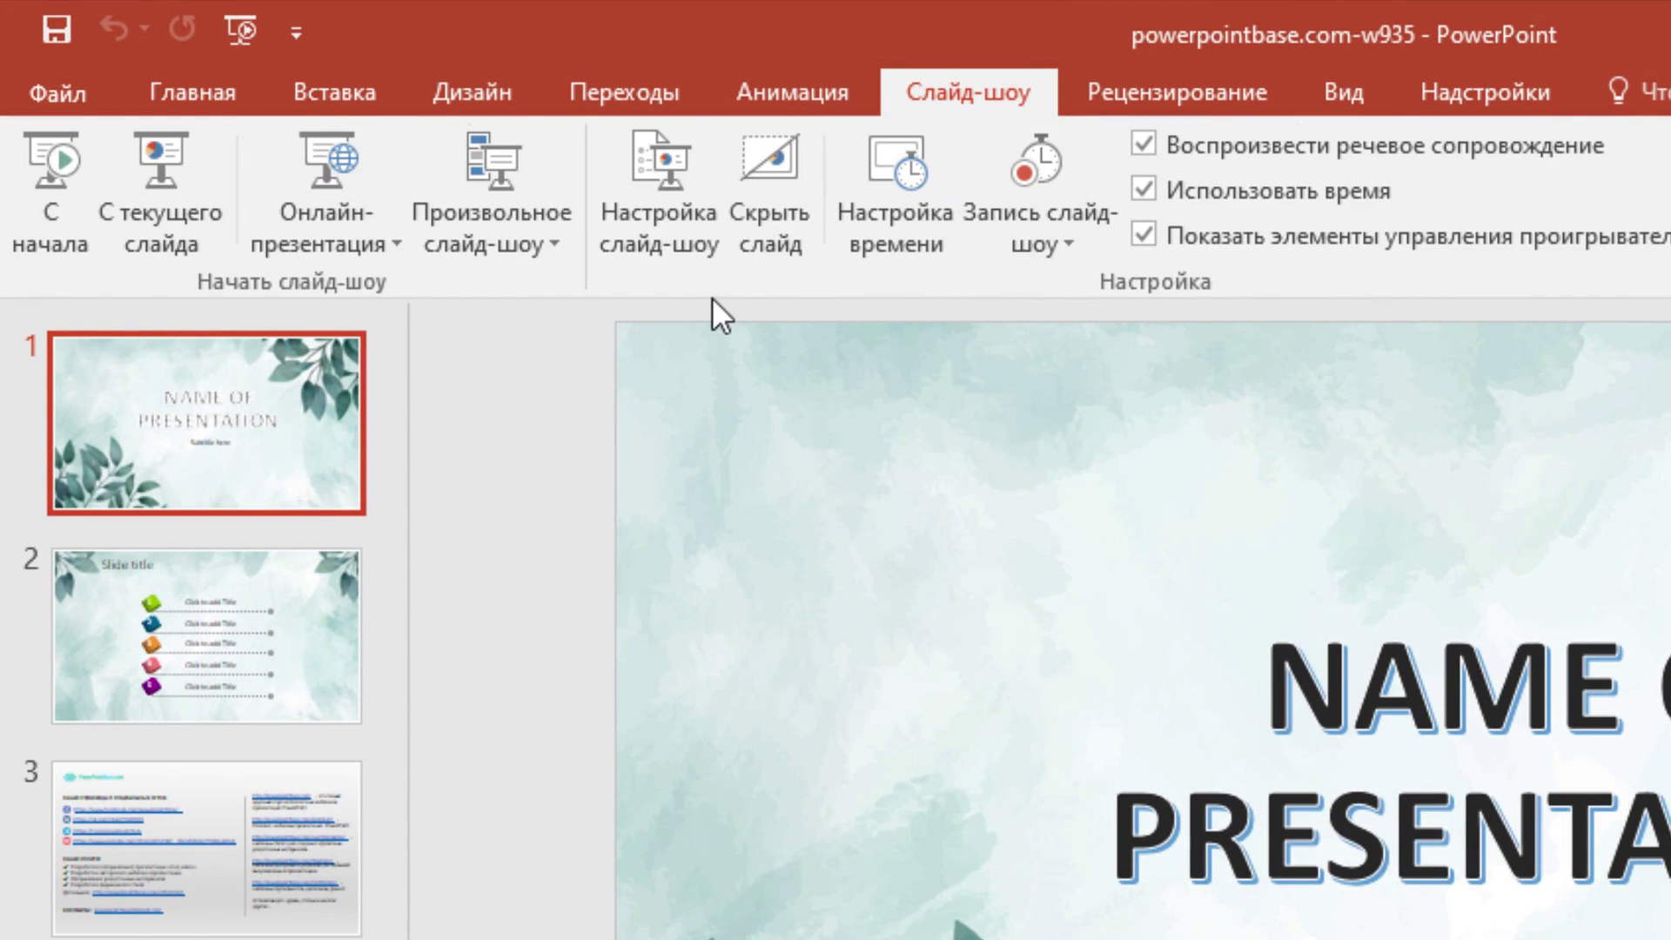
left_click(677, 230)
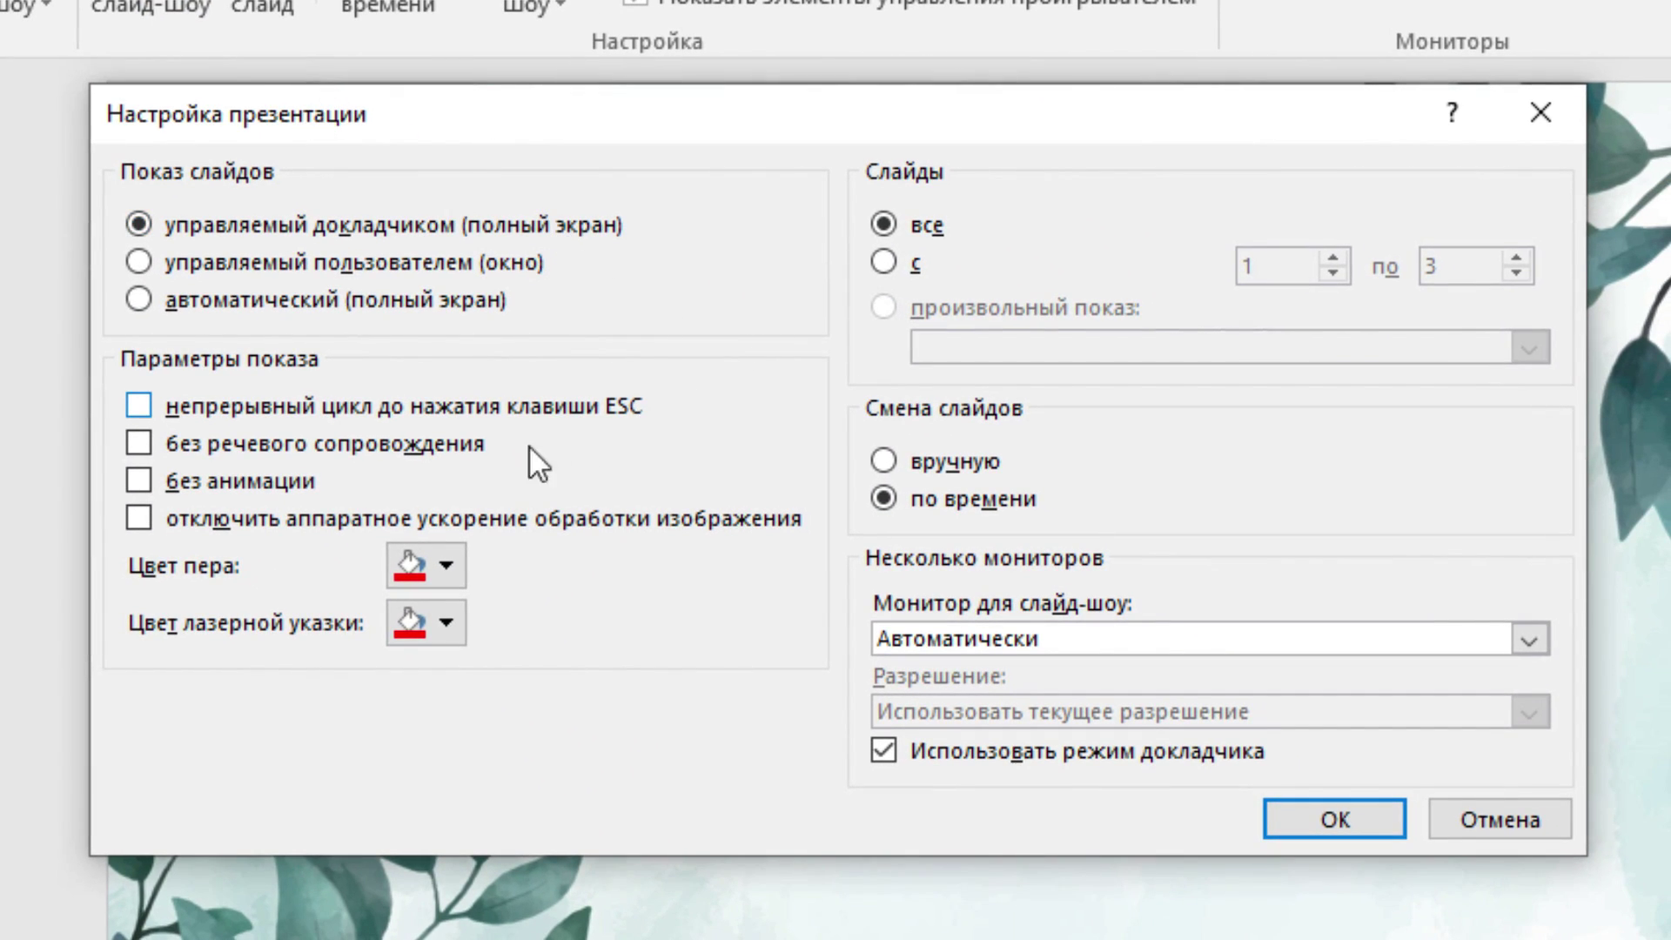
left_click(146, 295)
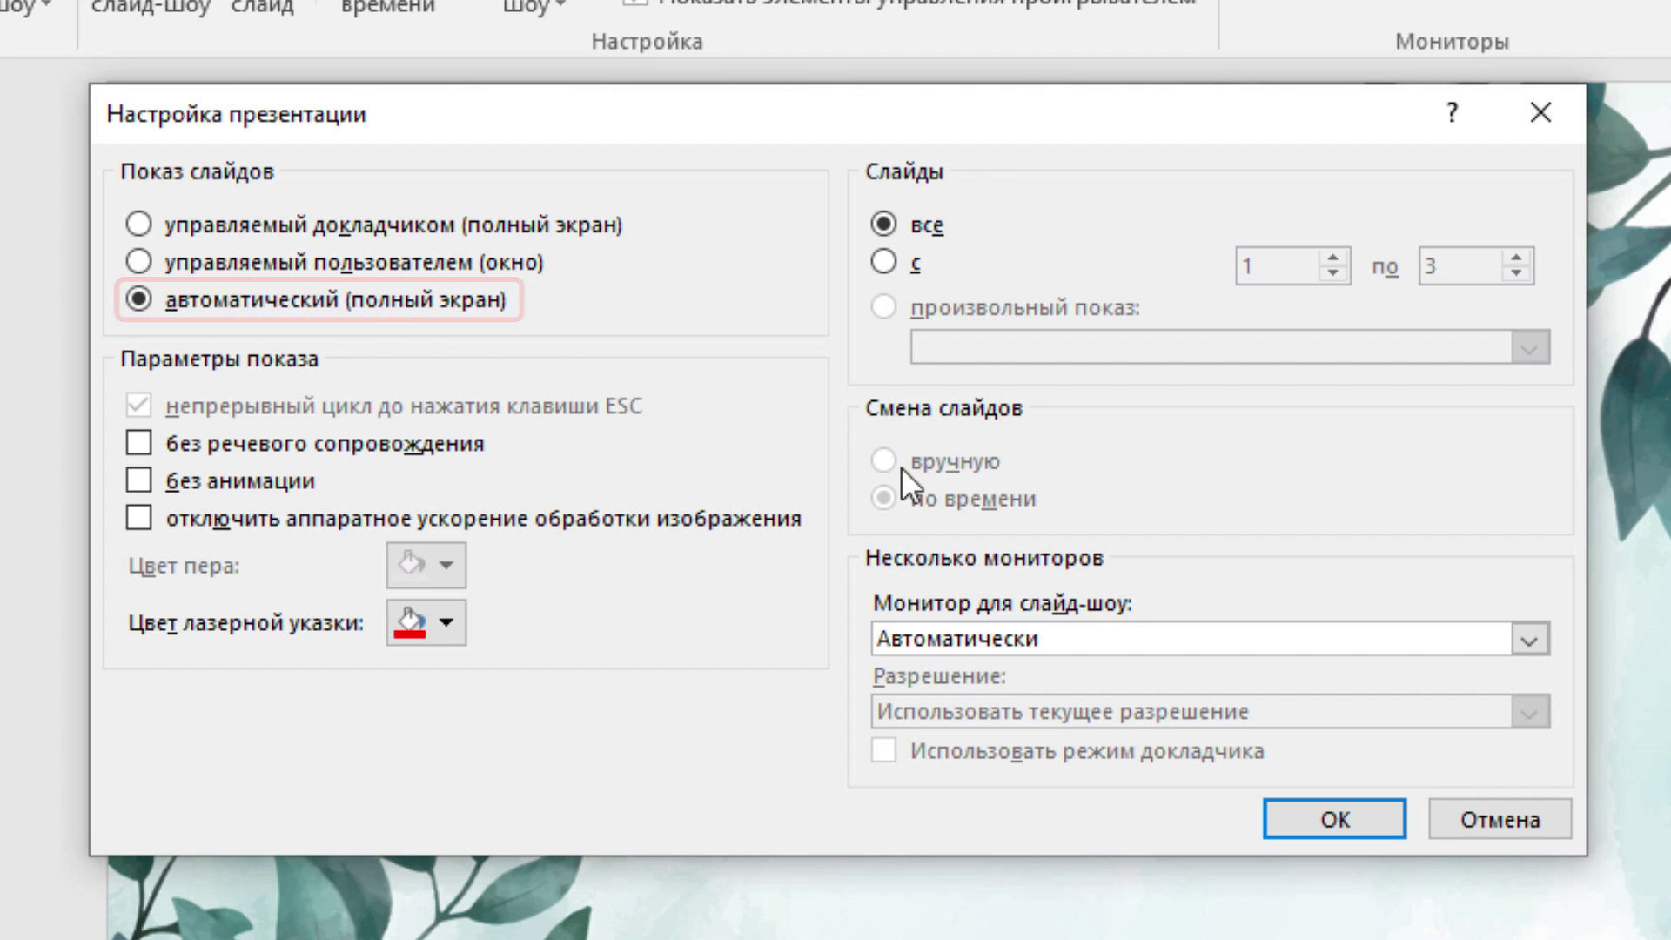
left_click(378, 228)
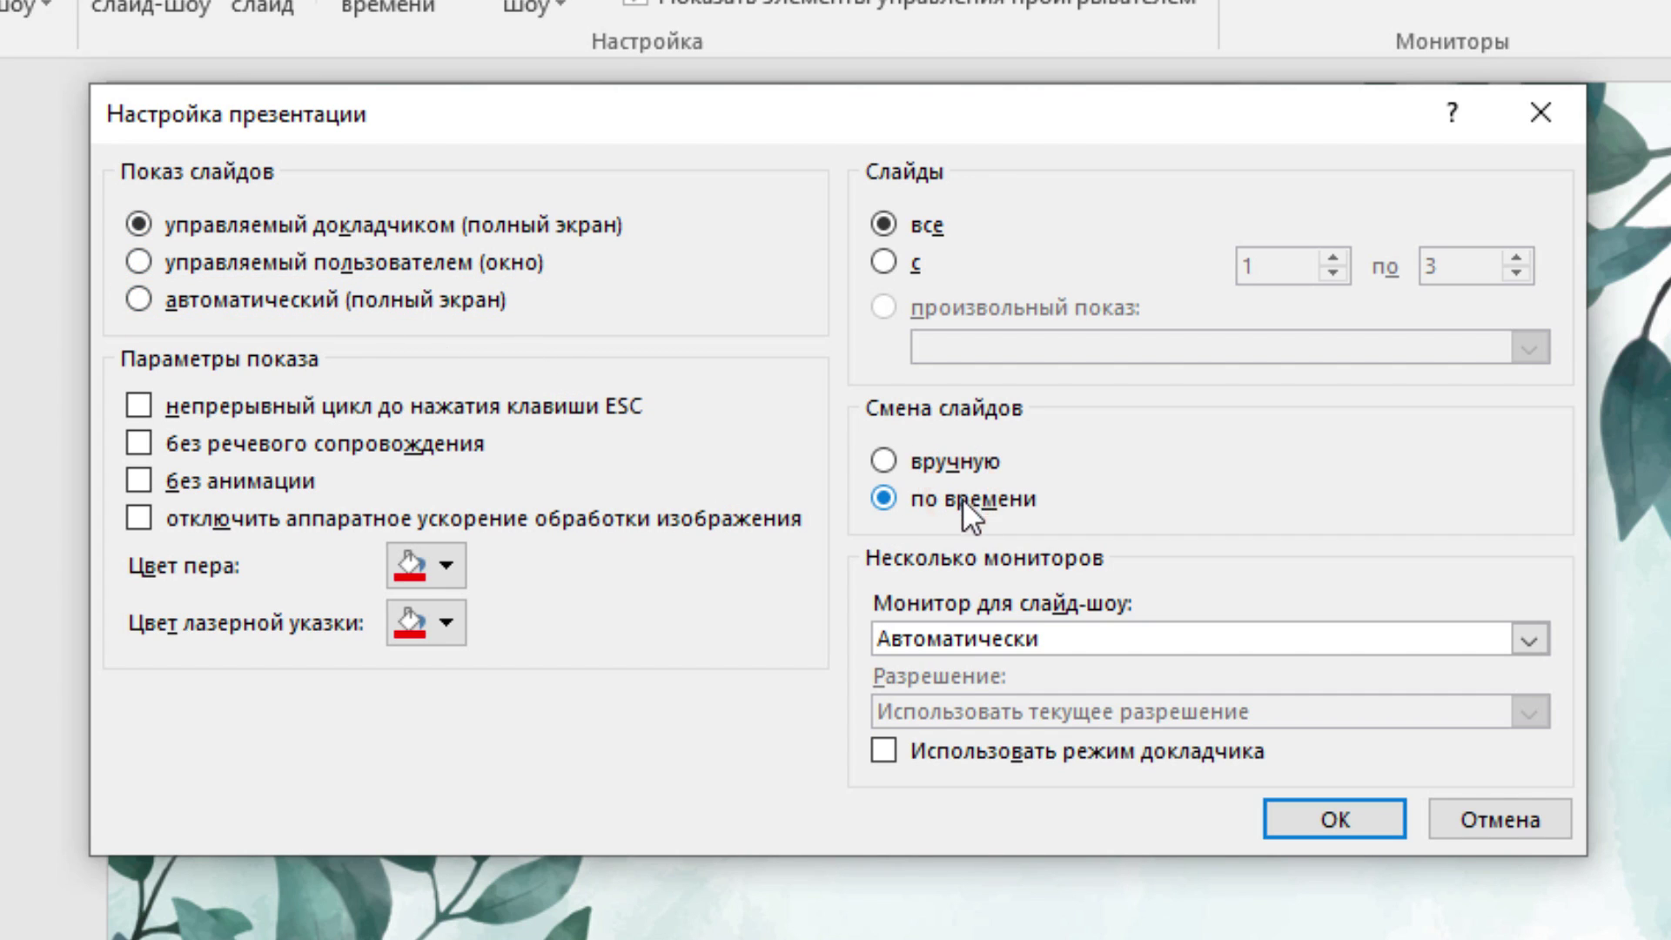
left_click(503, 301)
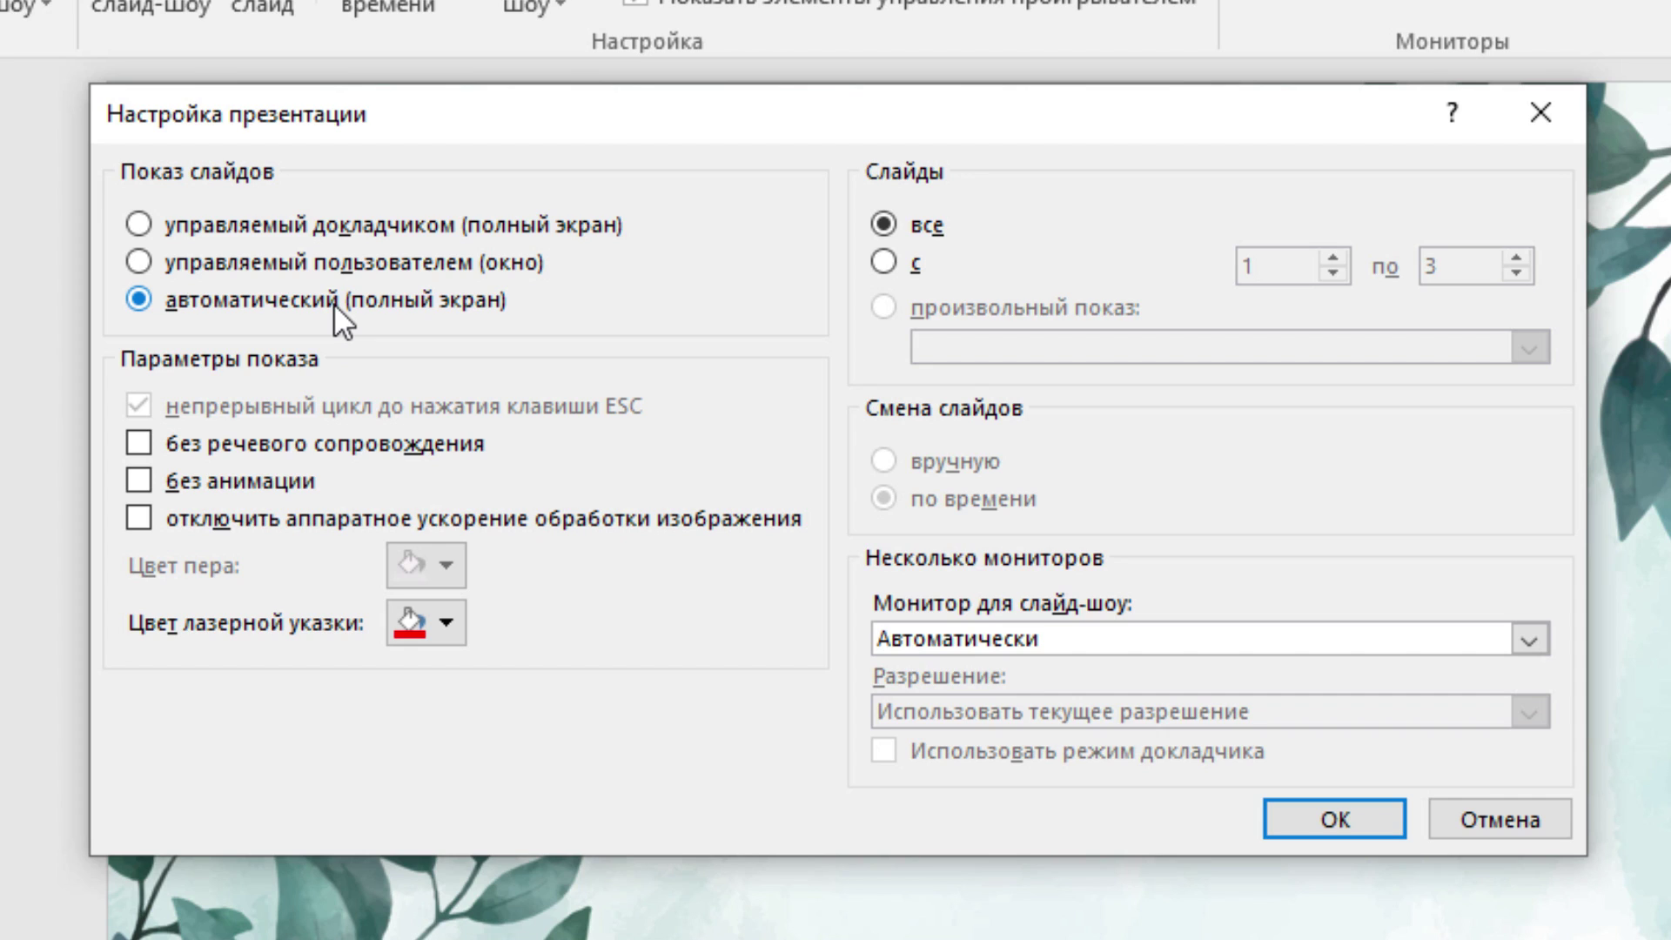
left_click(1530, 639)
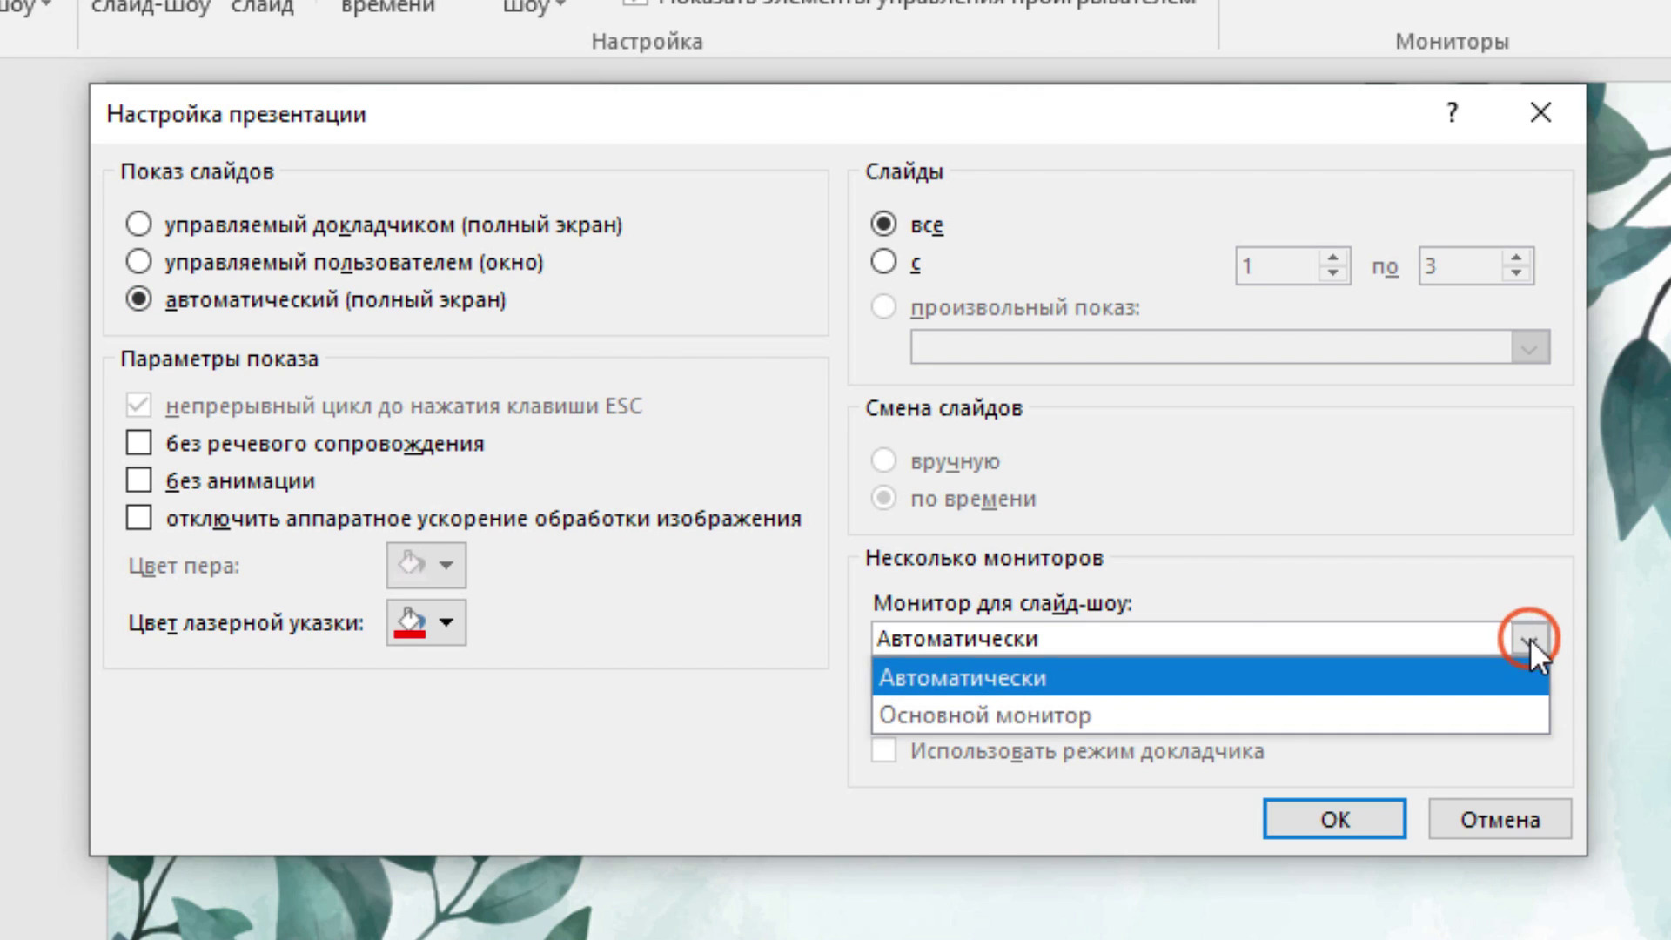
left_click(1530, 639)
left_click(1530, 638)
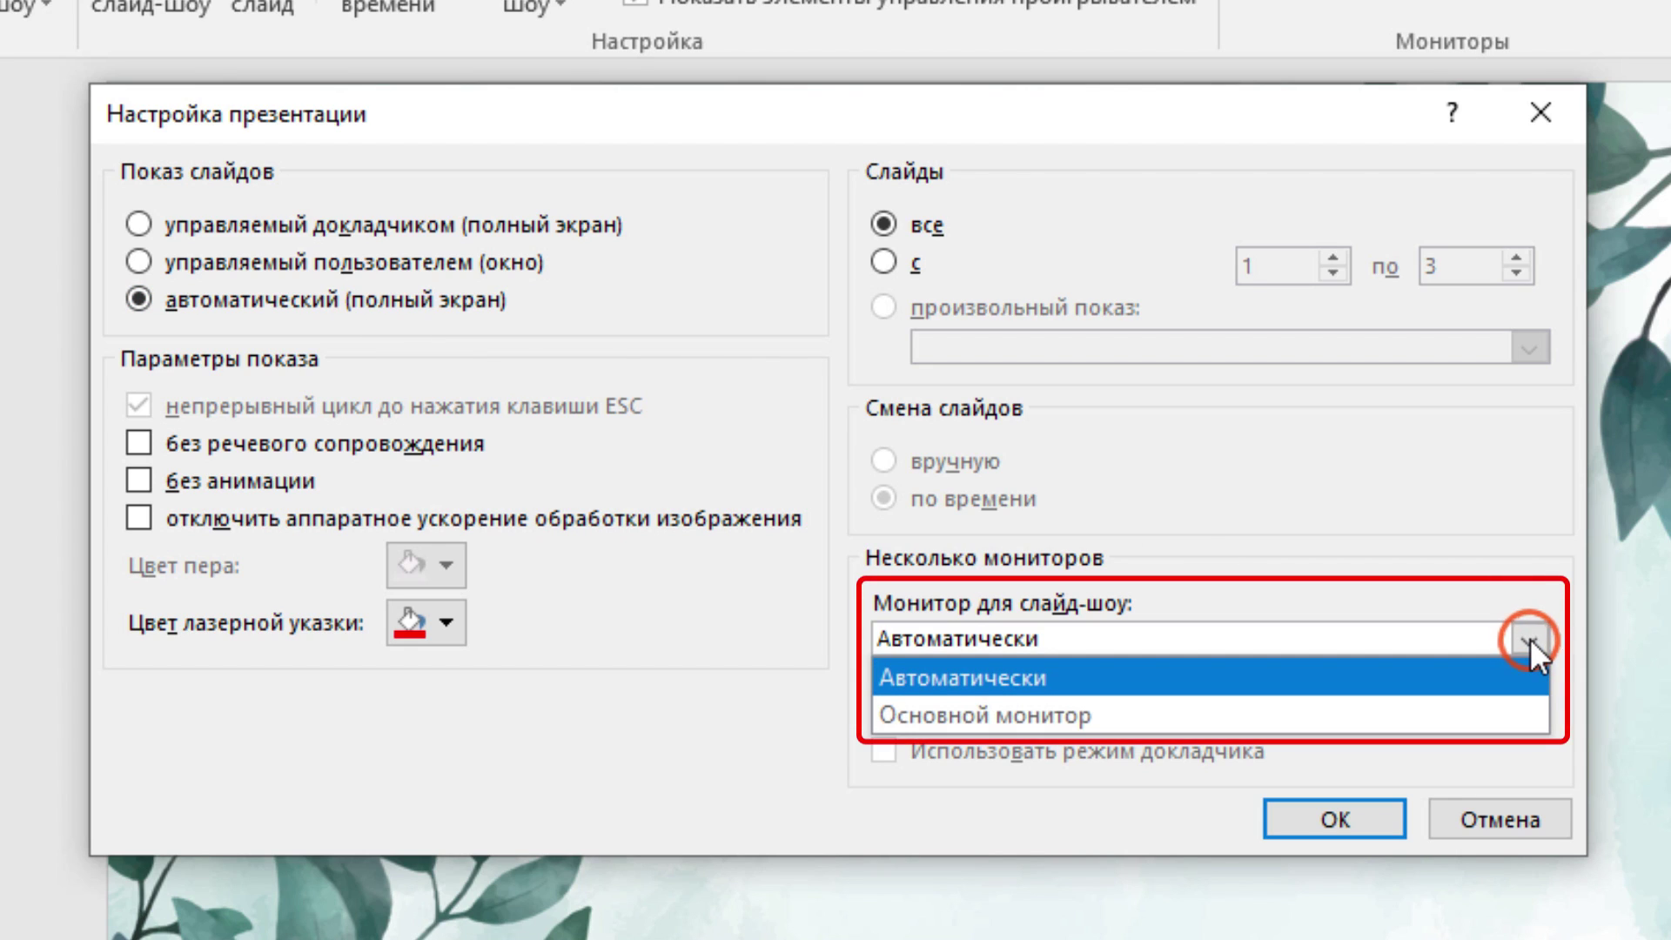
left_click(1530, 639)
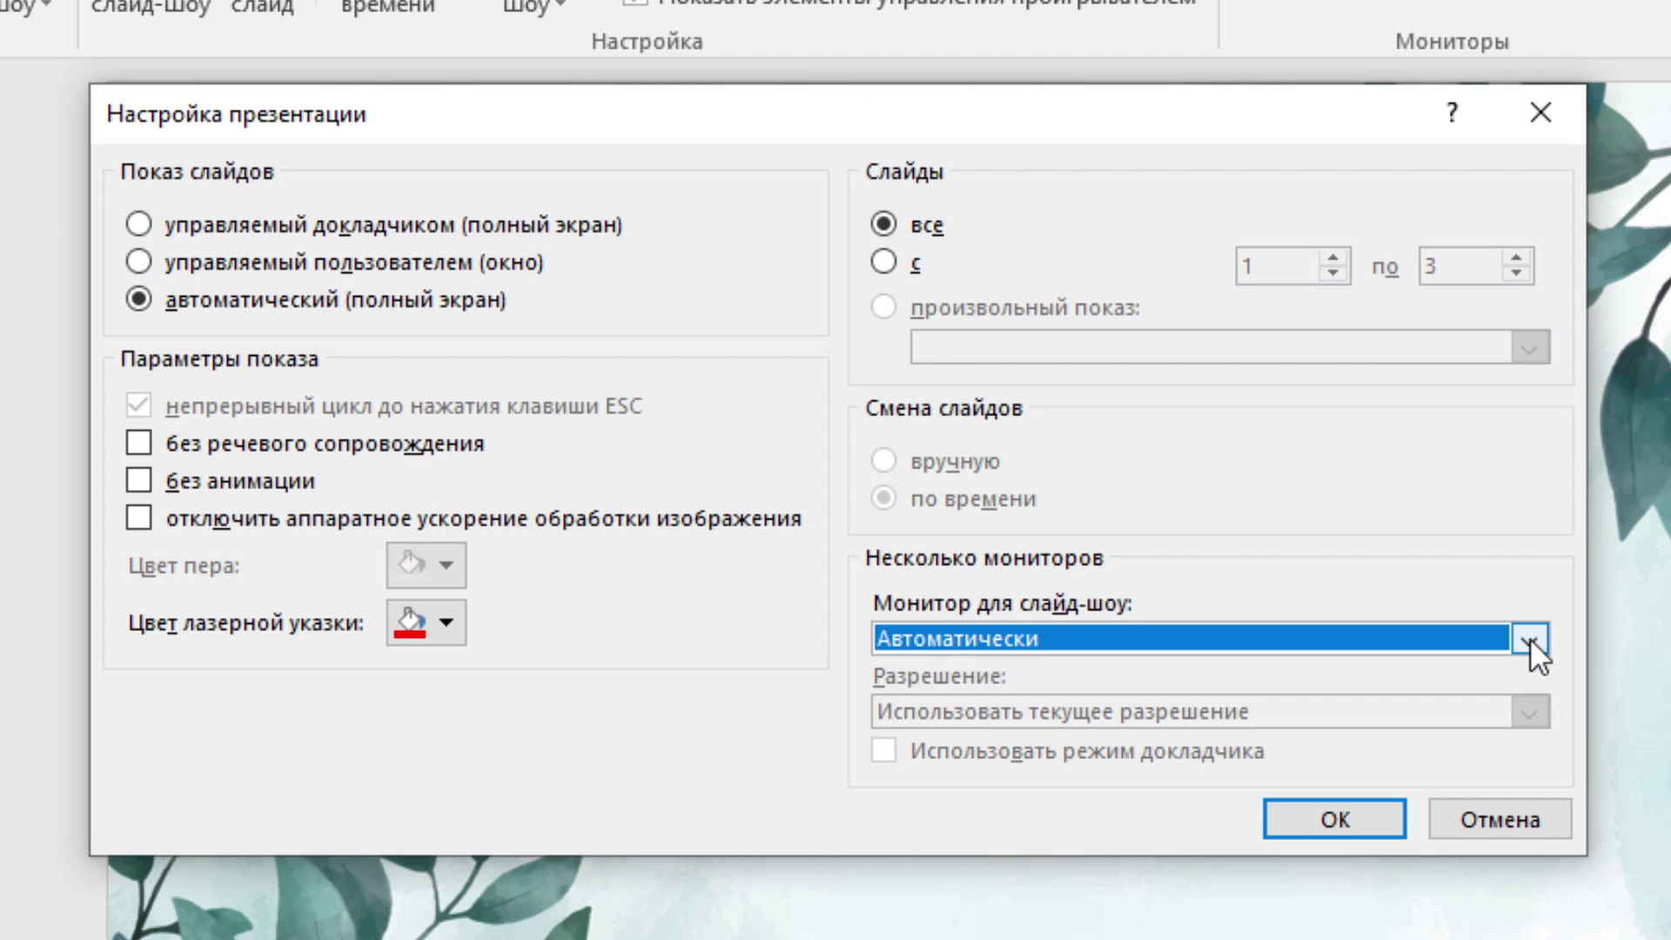
left_click(1530, 639)
left_click(1530, 639)
Confirm the show settings, preview several transitions and pick Случайные полосы for slide 1
left_click(1303, 819)
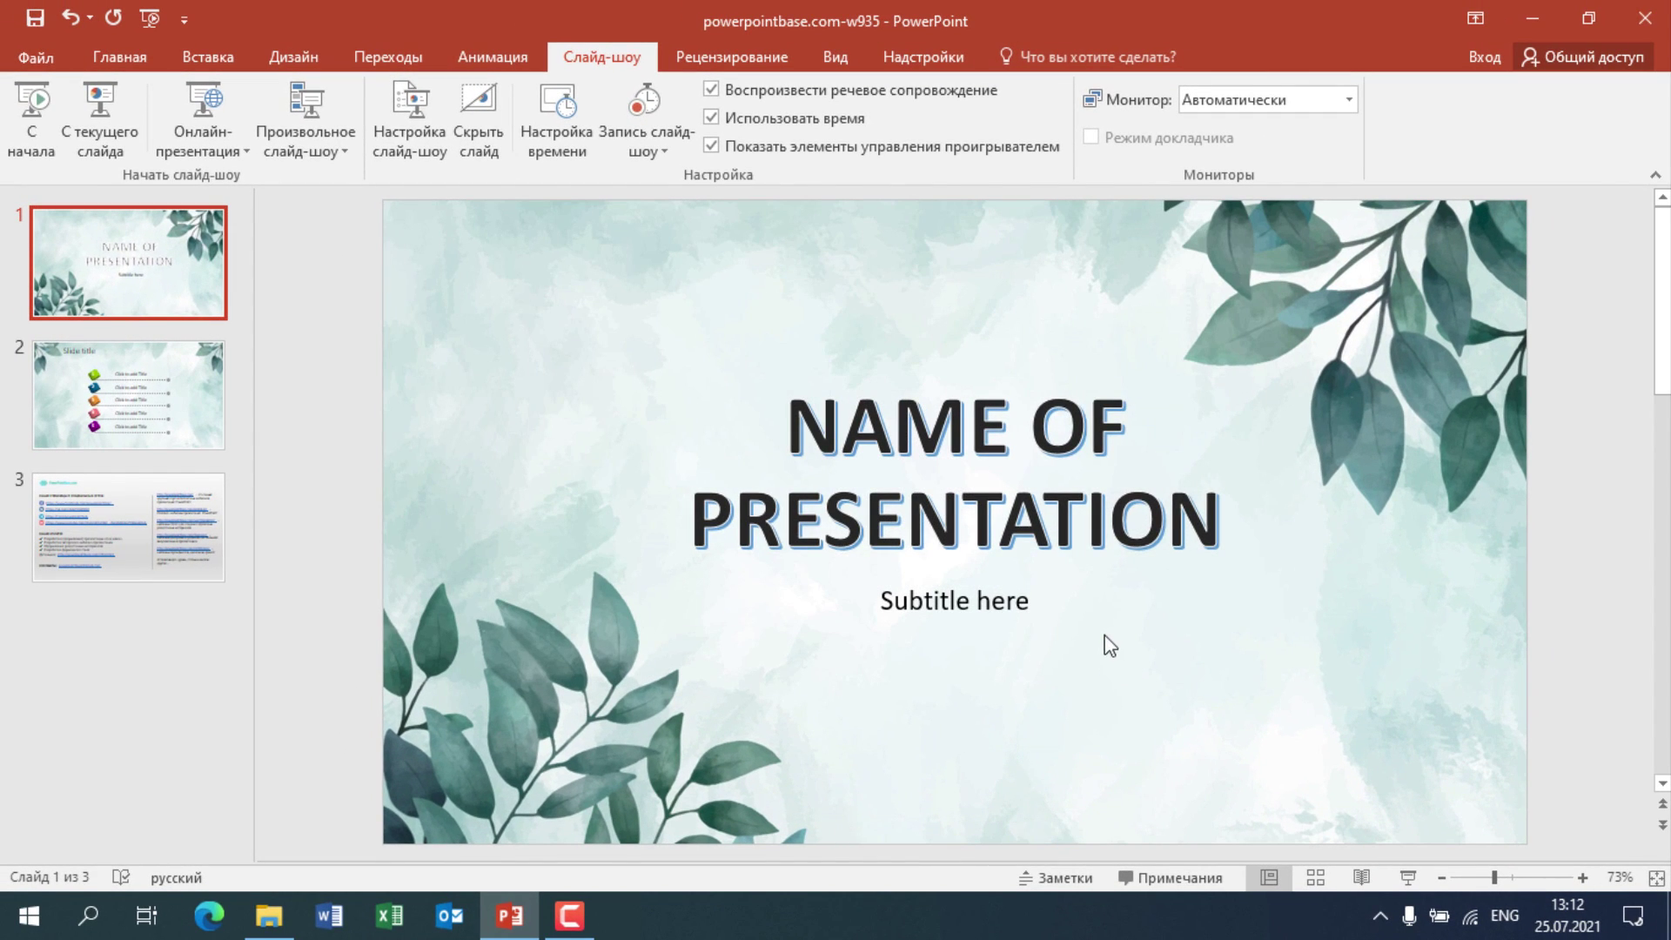
left_click(388, 58)
left_click(209, 118)
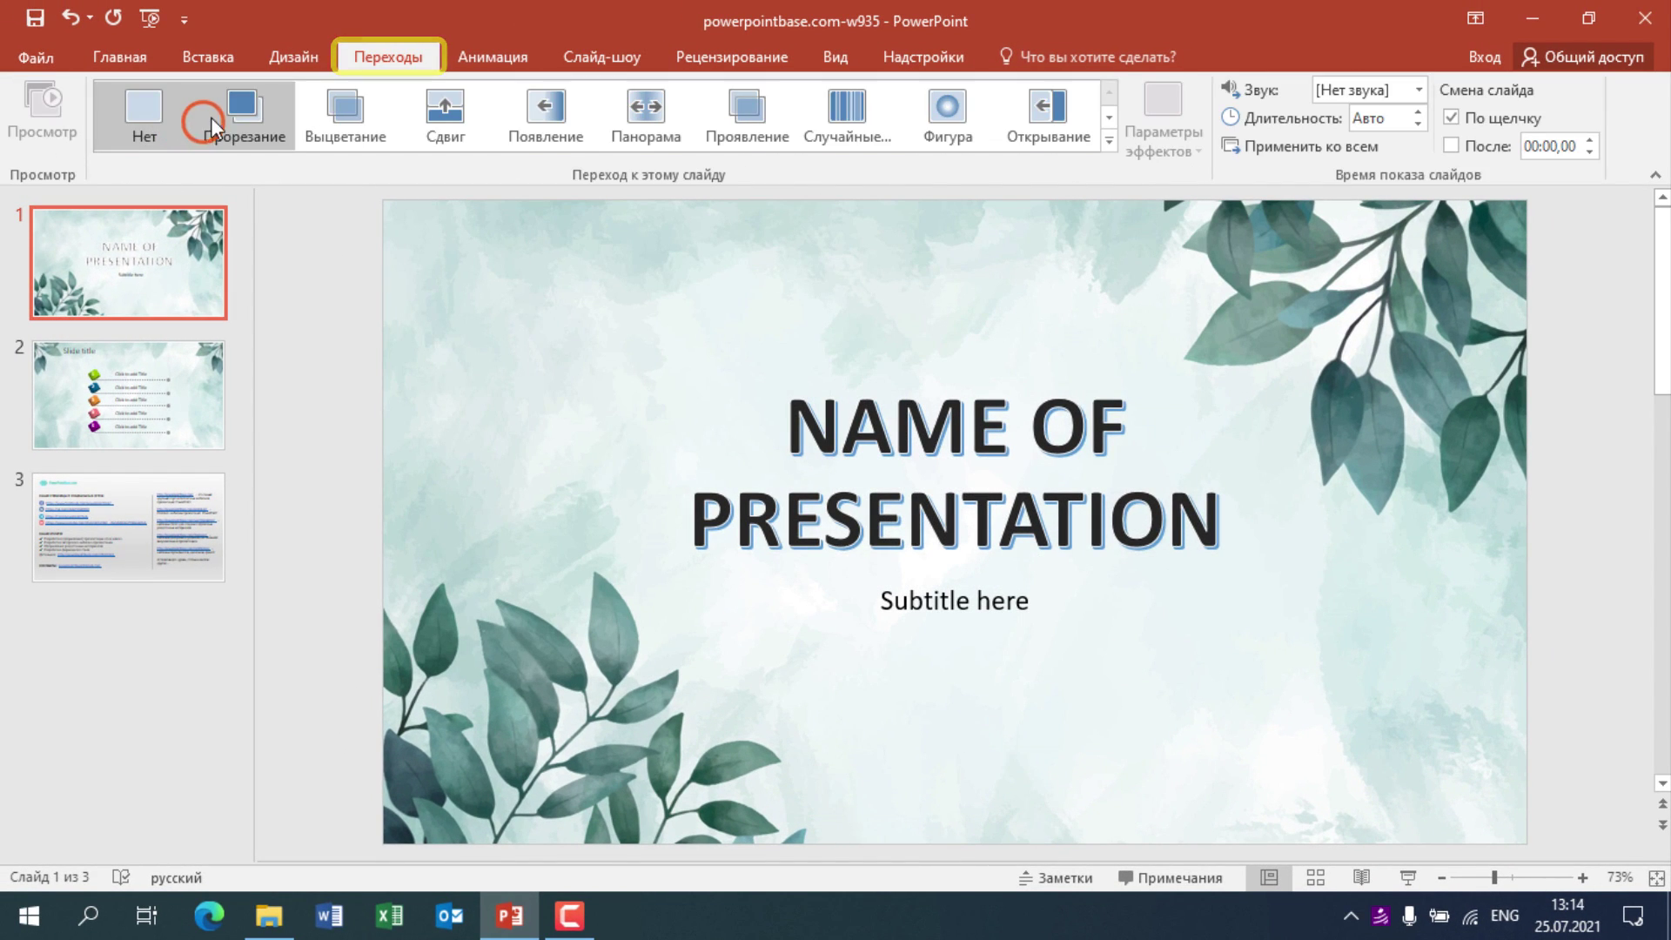
left_click(354, 106)
left_click(445, 110)
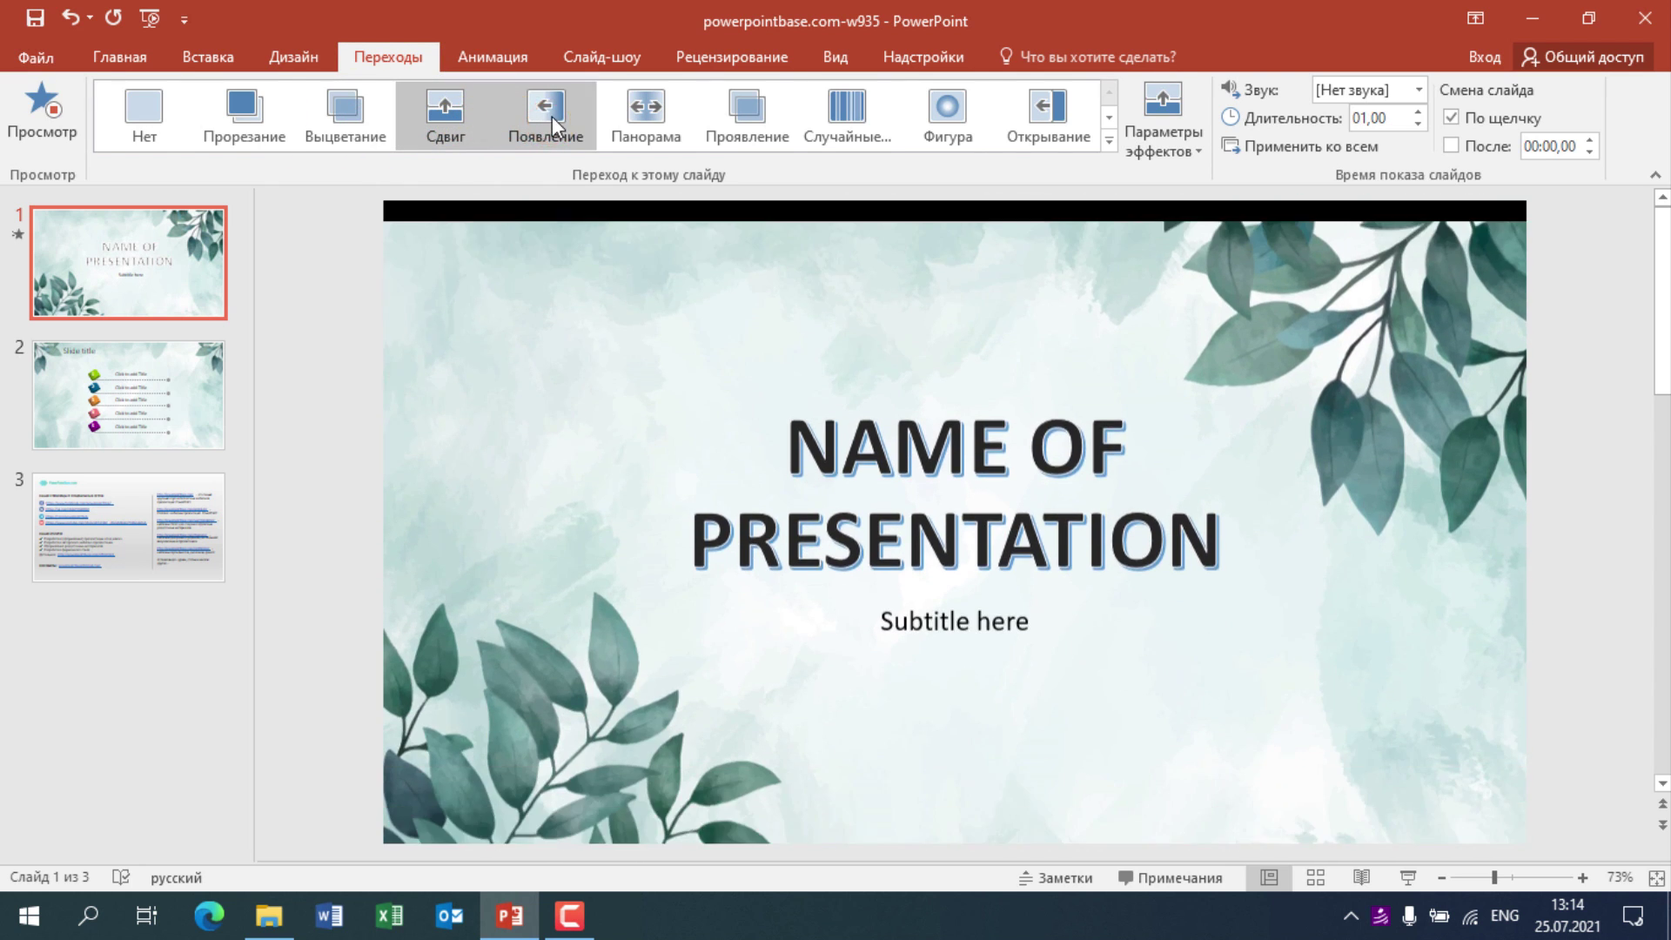
left_click(552, 117)
left_click(646, 115)
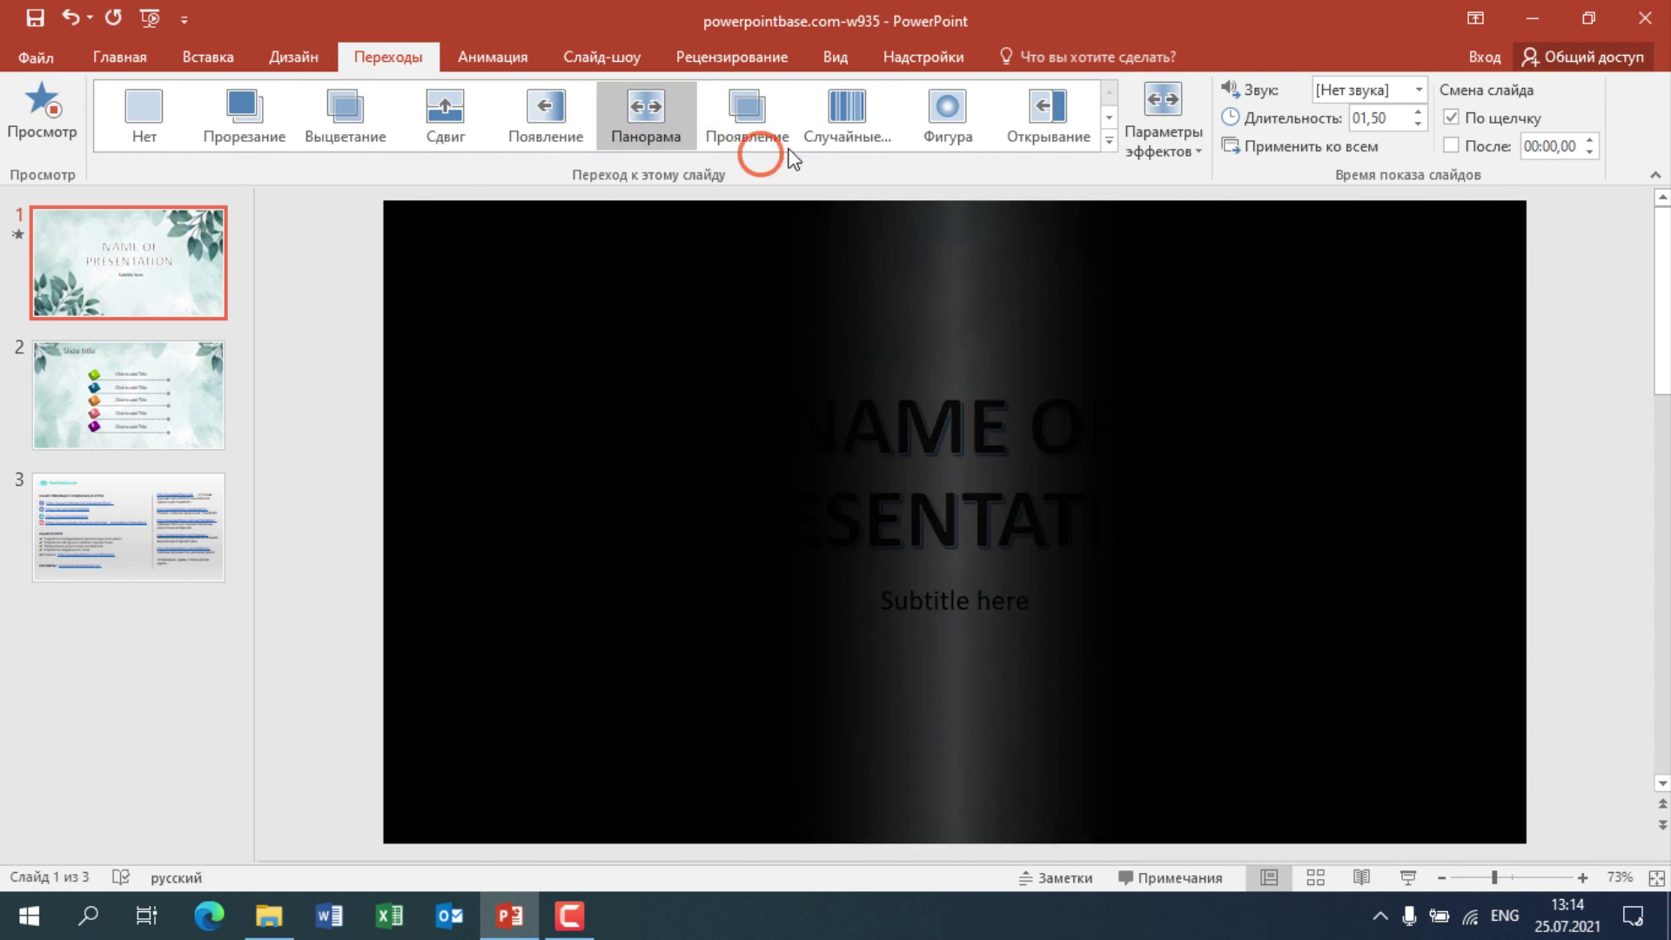
left_click(764, 115)
left_click(844, 112)
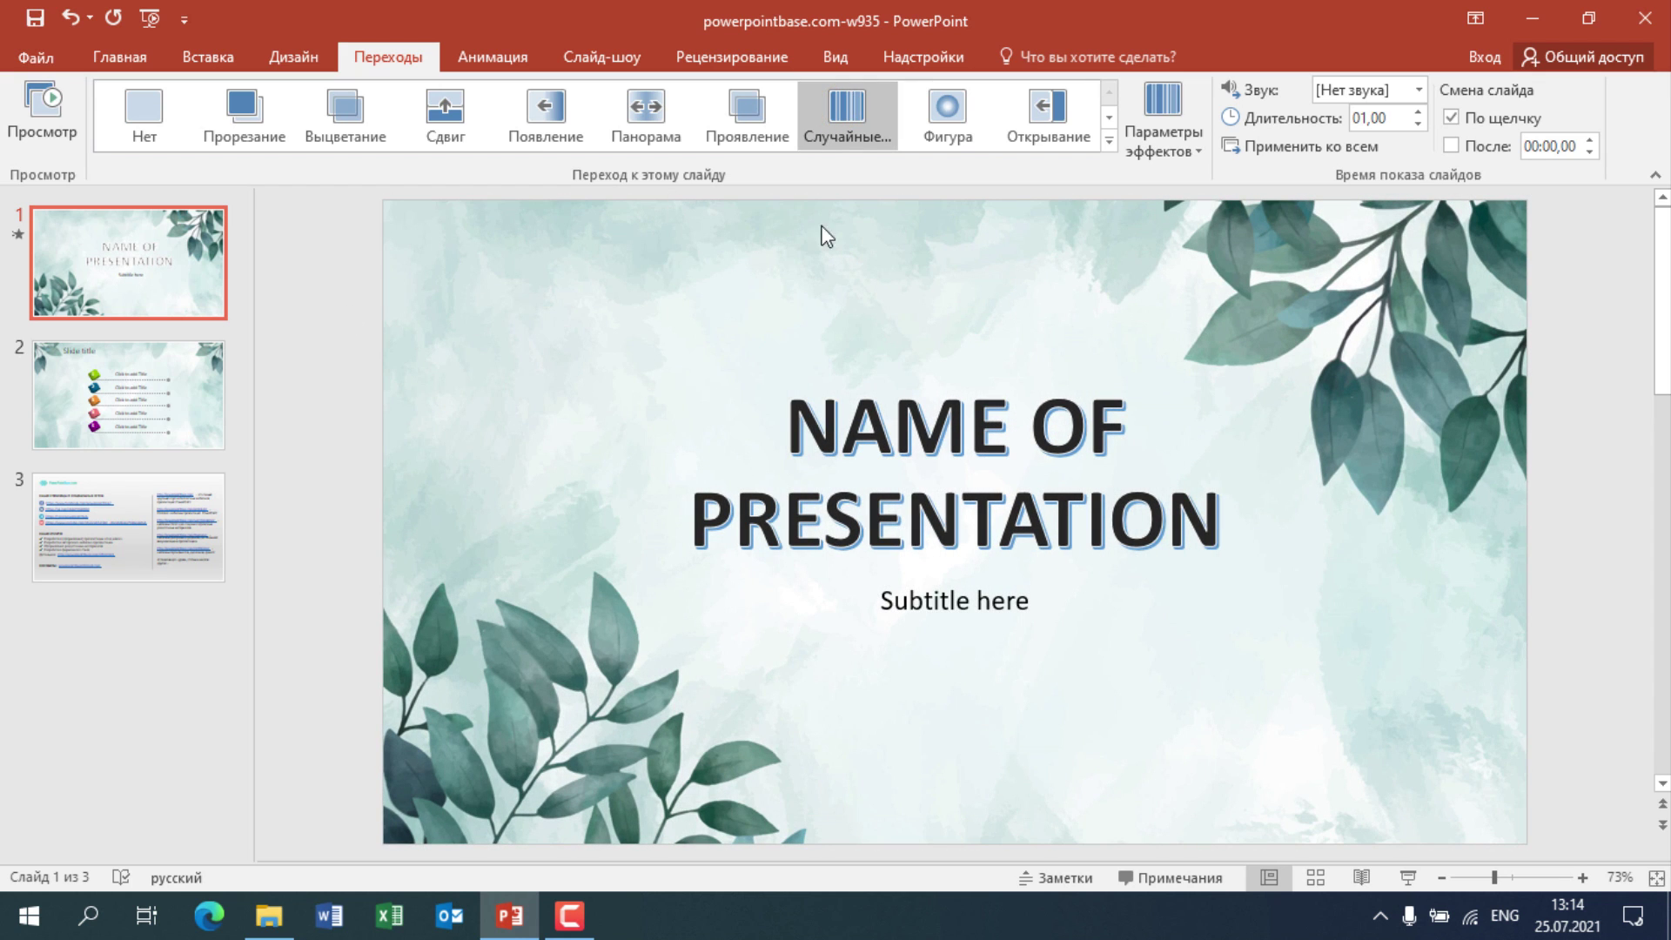
Apply Случайные полосы to all slides and check its 01,00 duration
left_click(1292, 148)
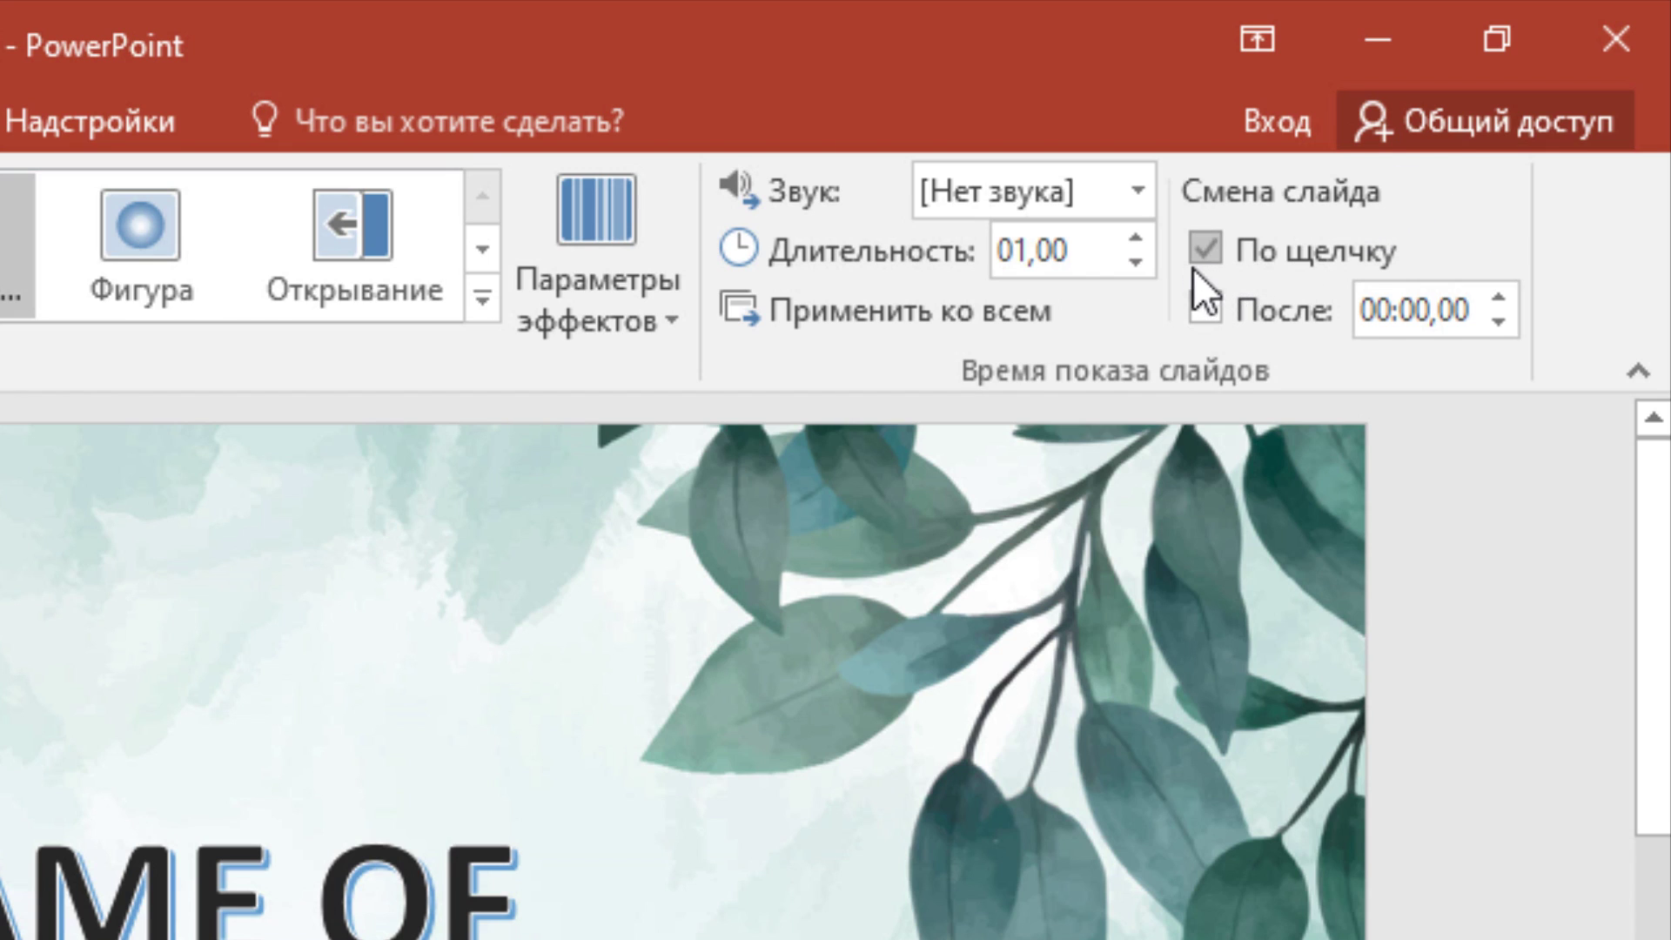
left_click(1014, 253)
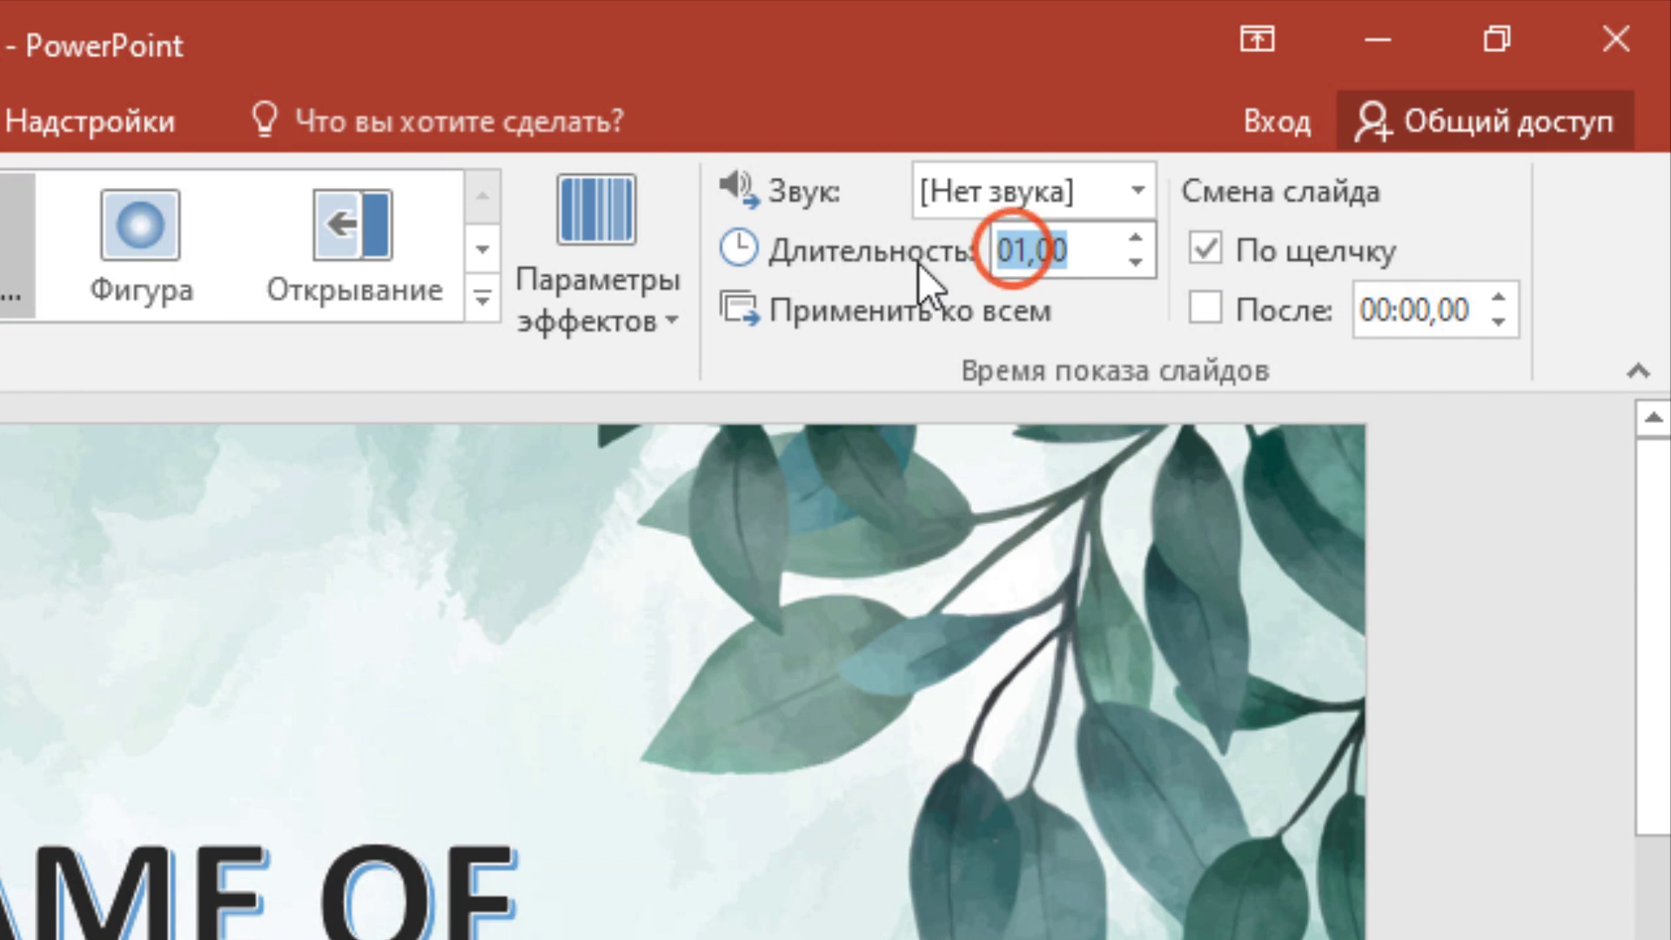
left_click(335, 292)
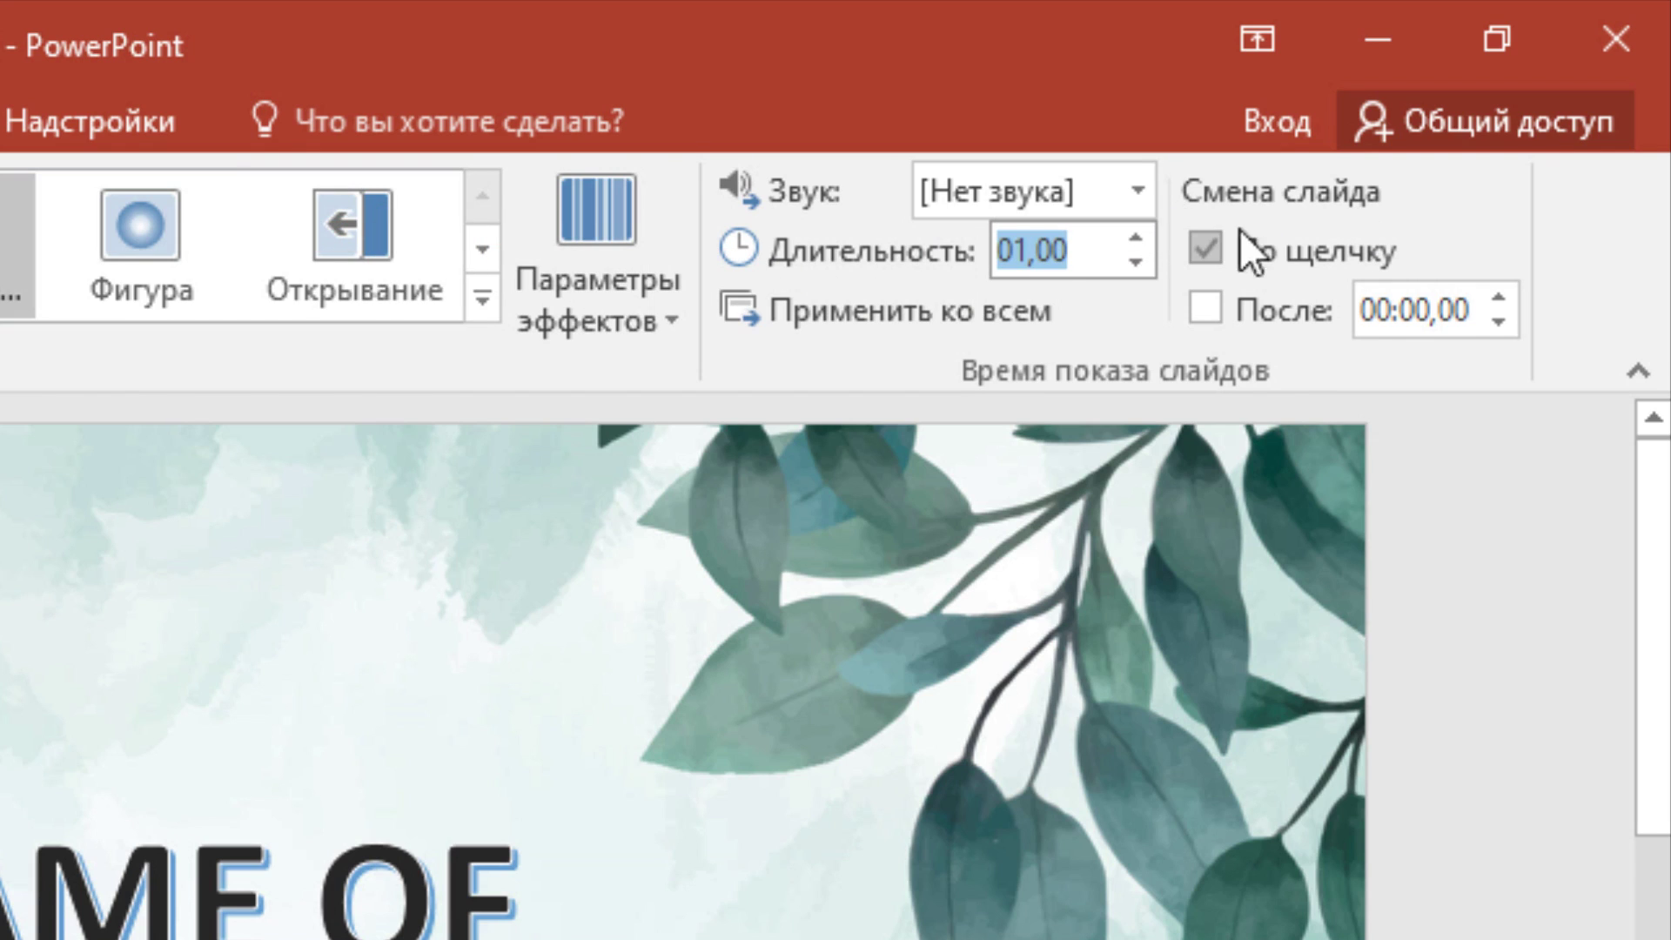
Tick После and raise the current slide's auto-advance time to 00:03,00
left_click(1204, 311)
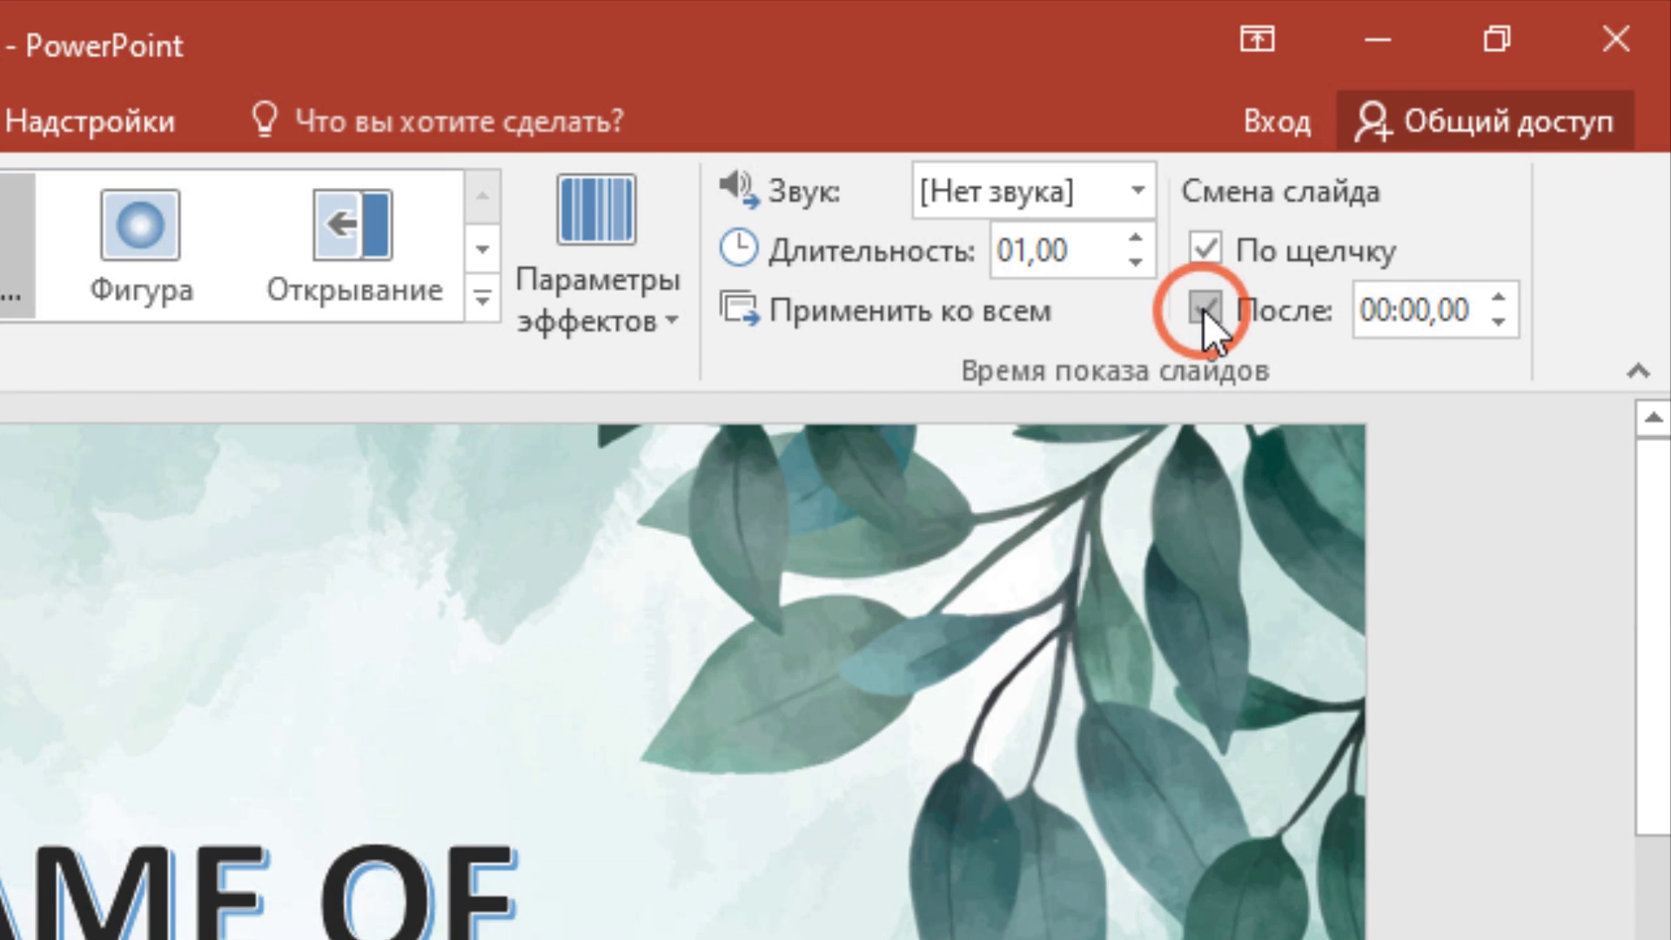
left_click(1502, 293)
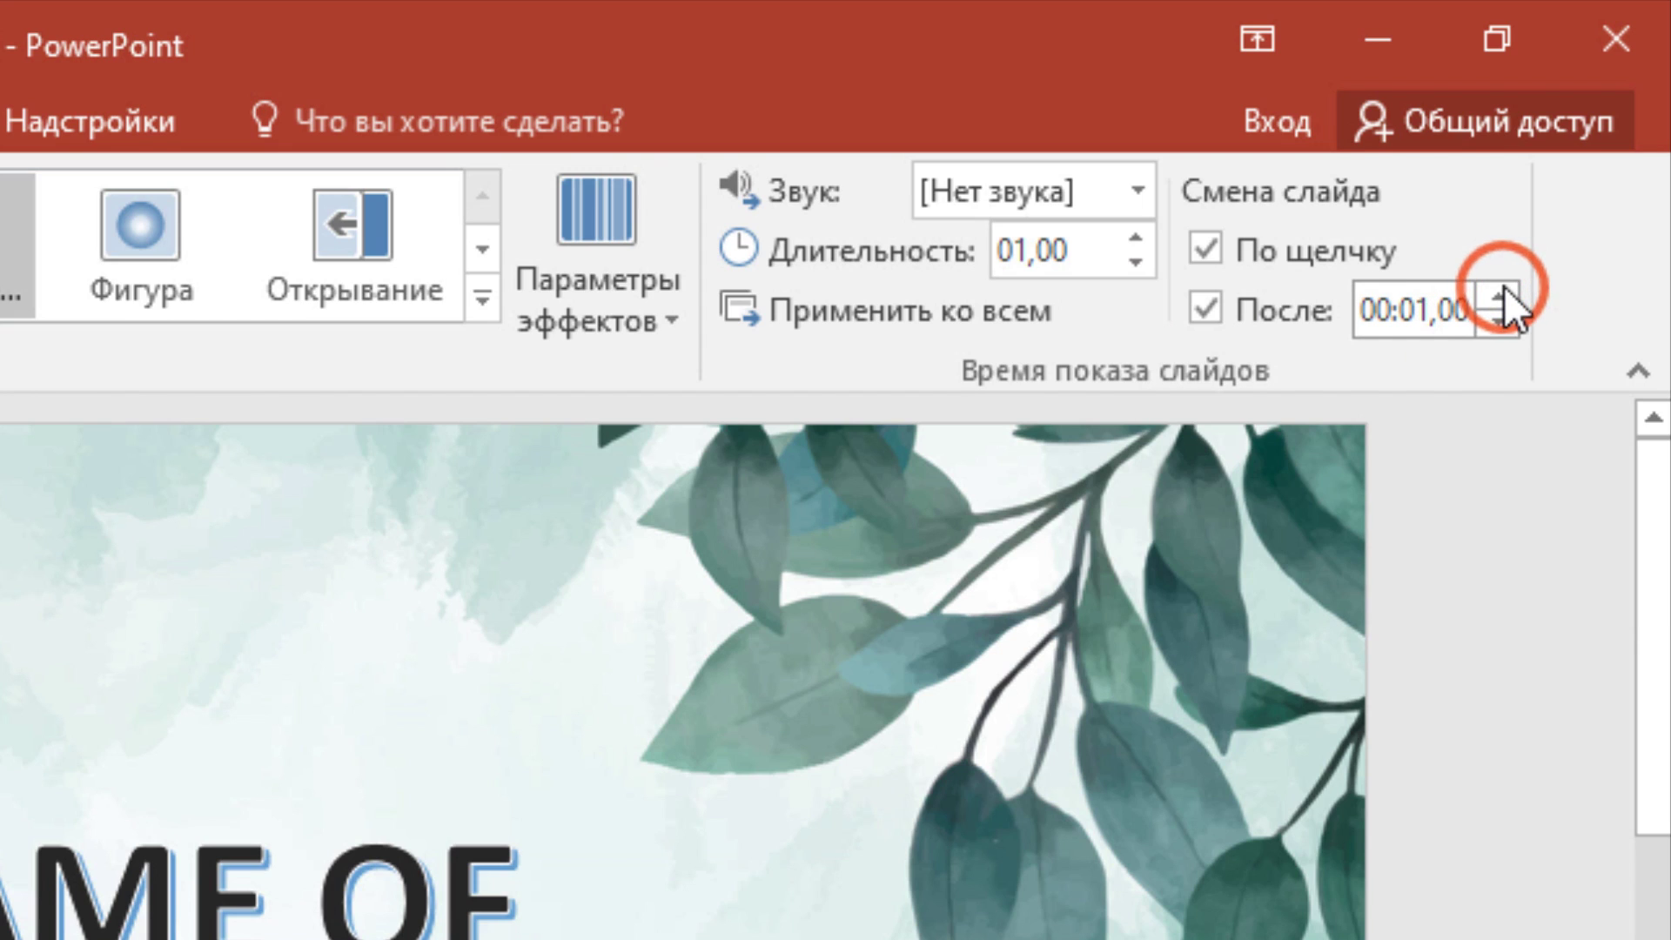
left_click(1502, 292)
left_click(1504, 294)
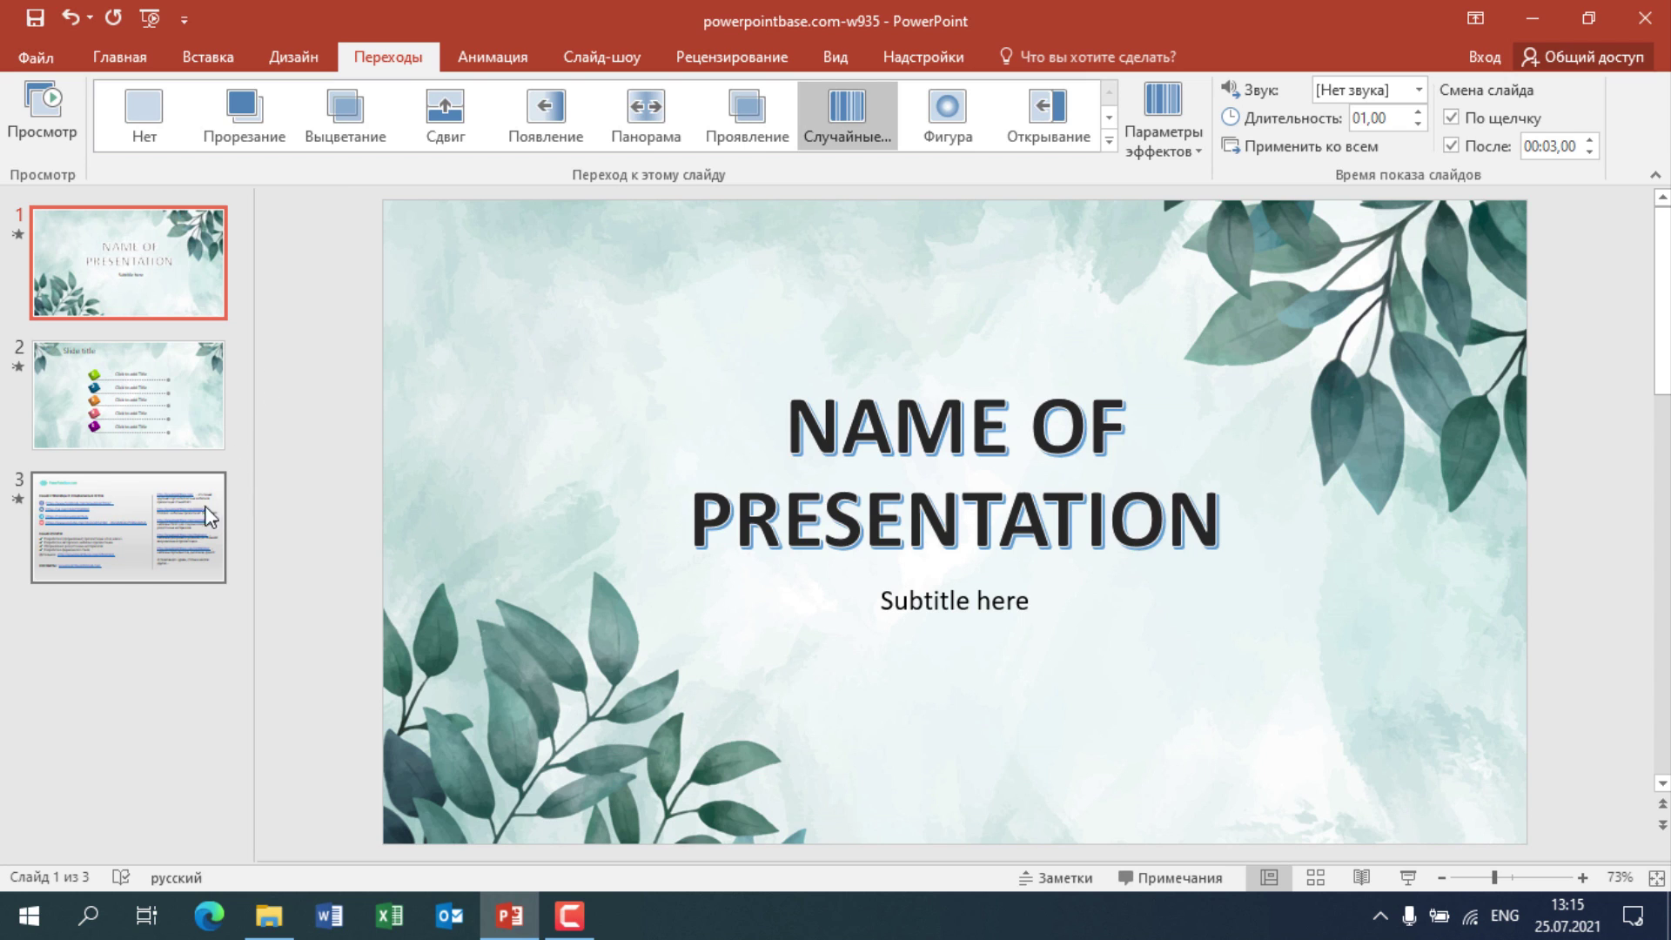
Select all three slides with Ctrl+A and set them to advance after 00:03,00
left_click(242, 462)
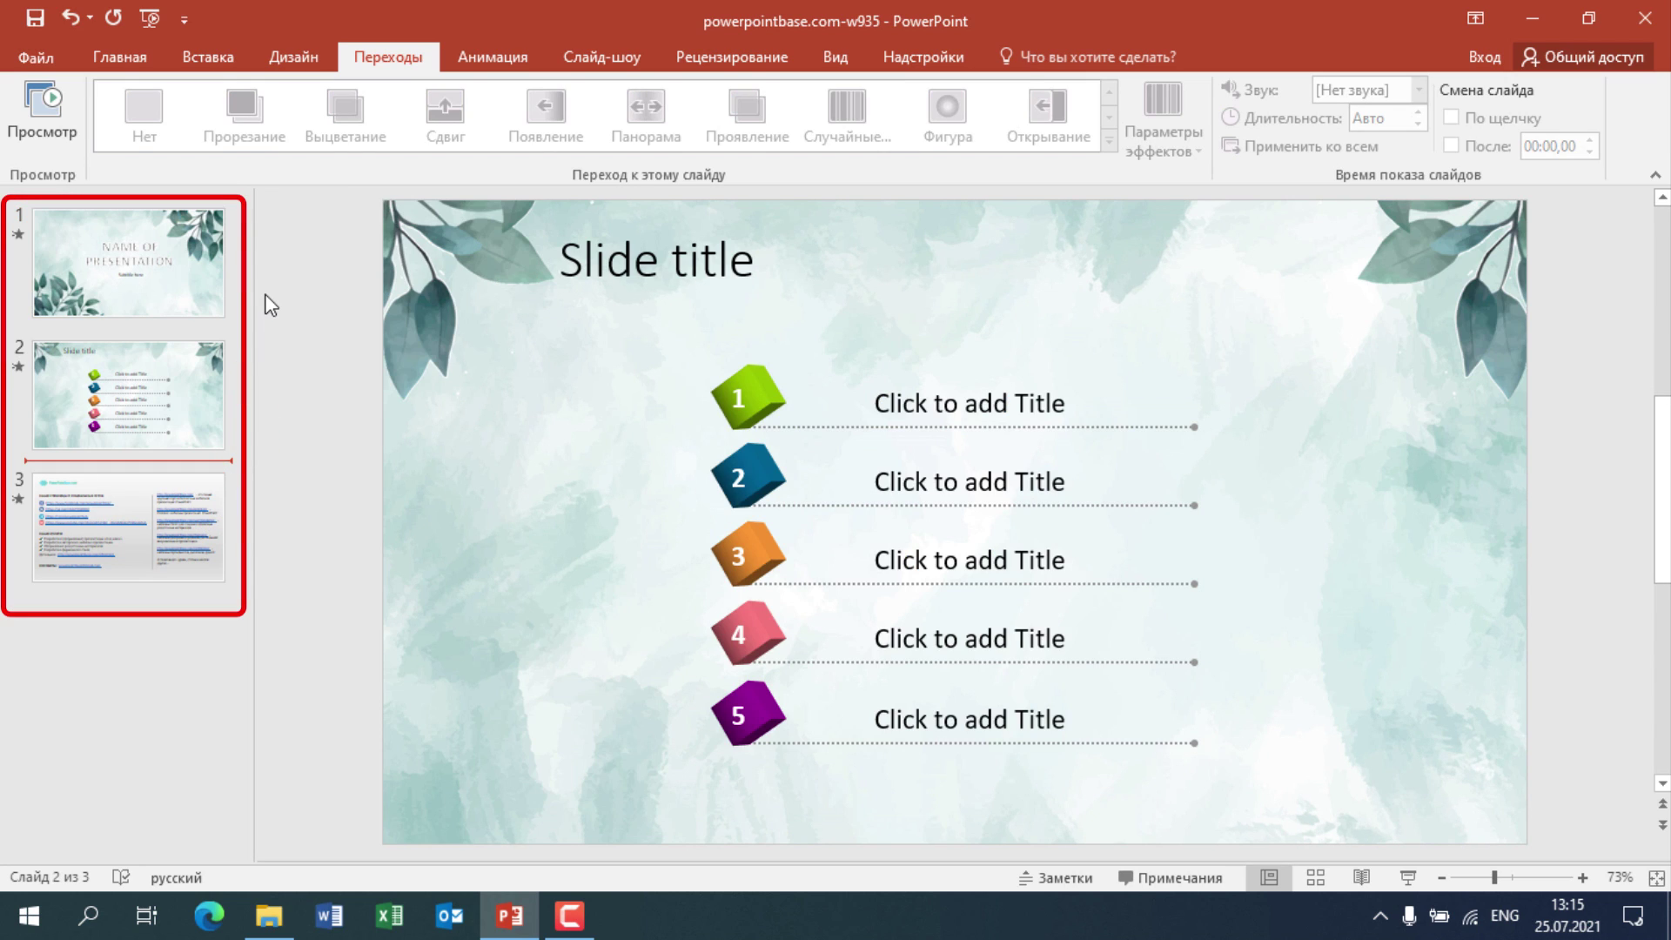
left_click(205, 272)
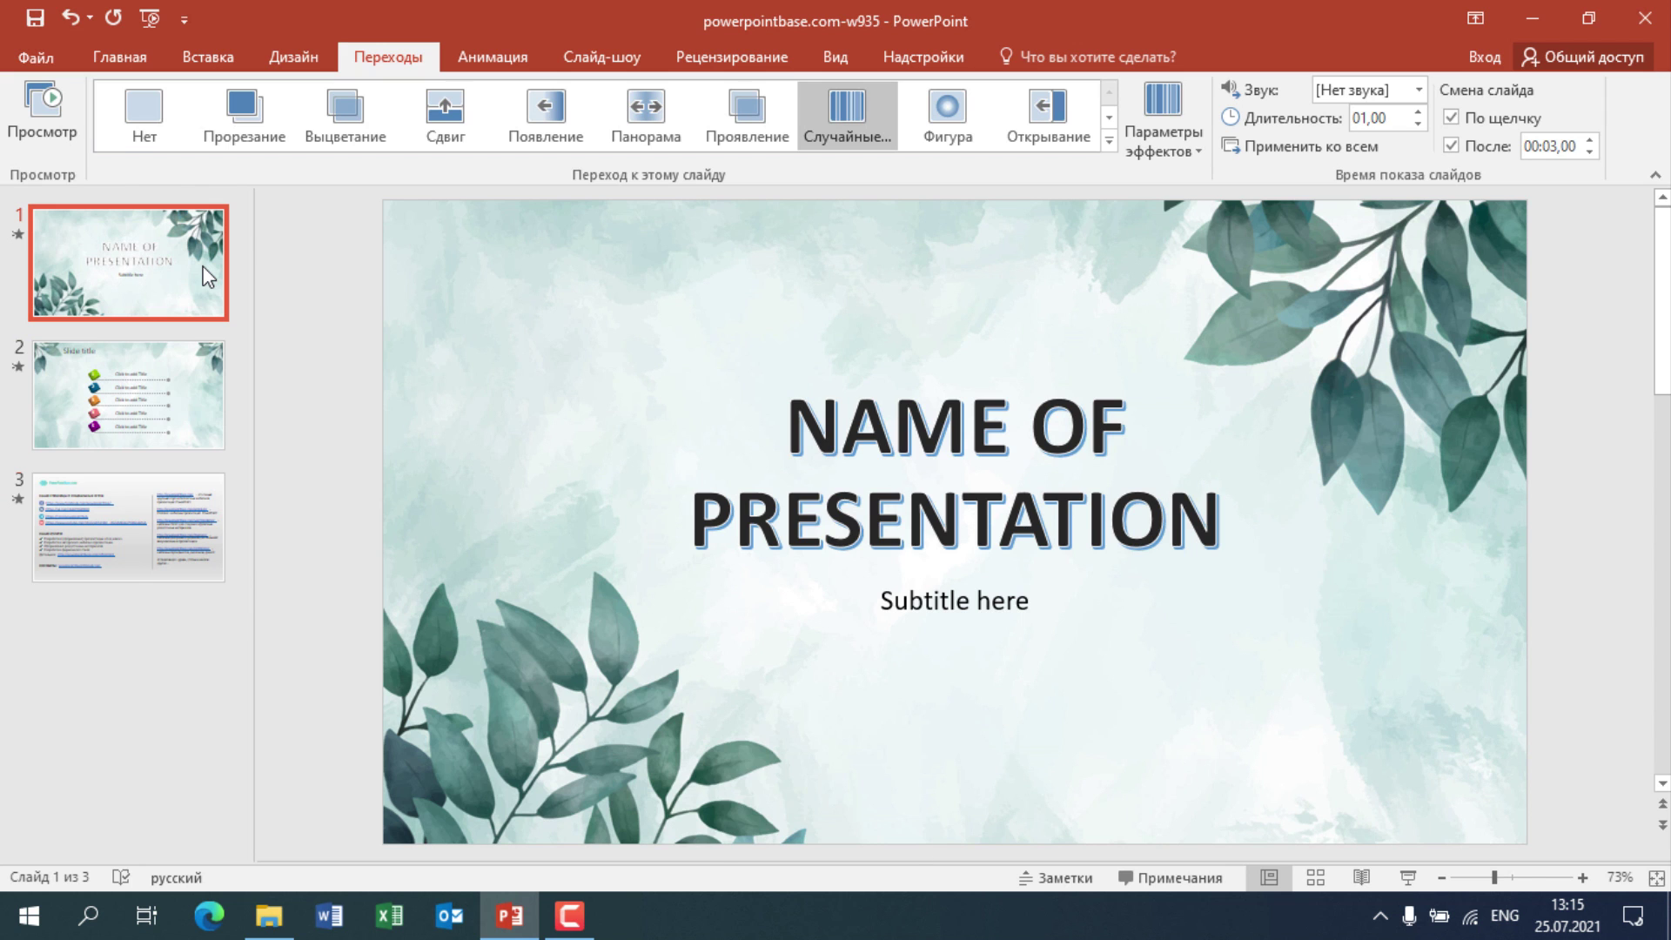
key("ctrl+a")
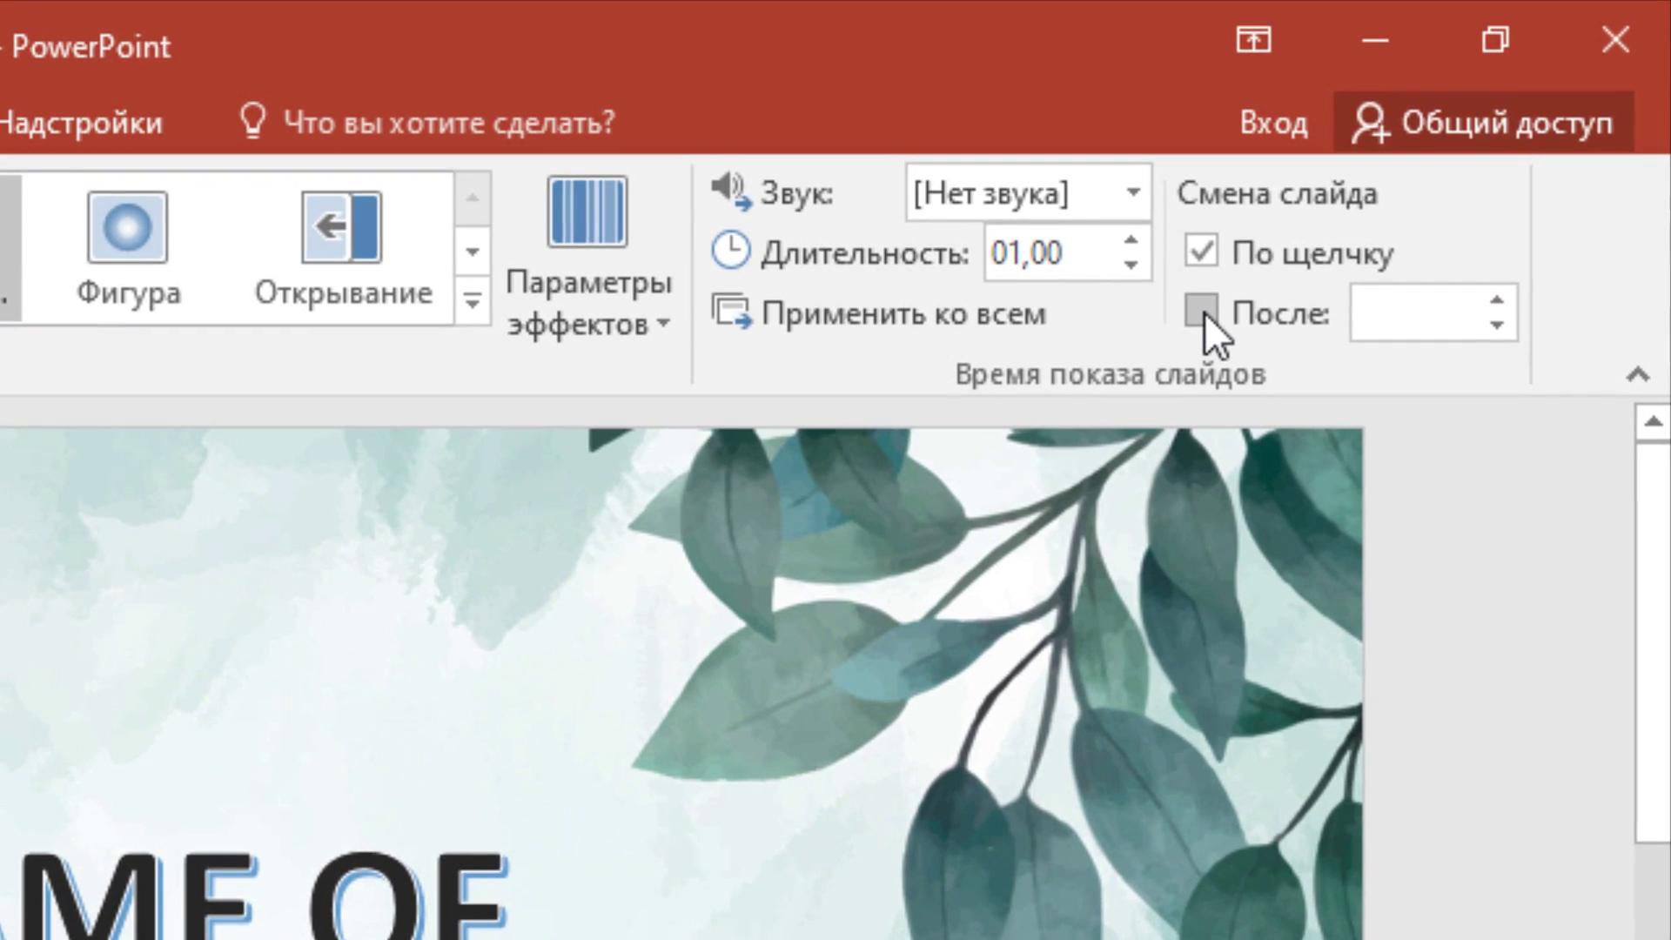
left_click(1496, 300)
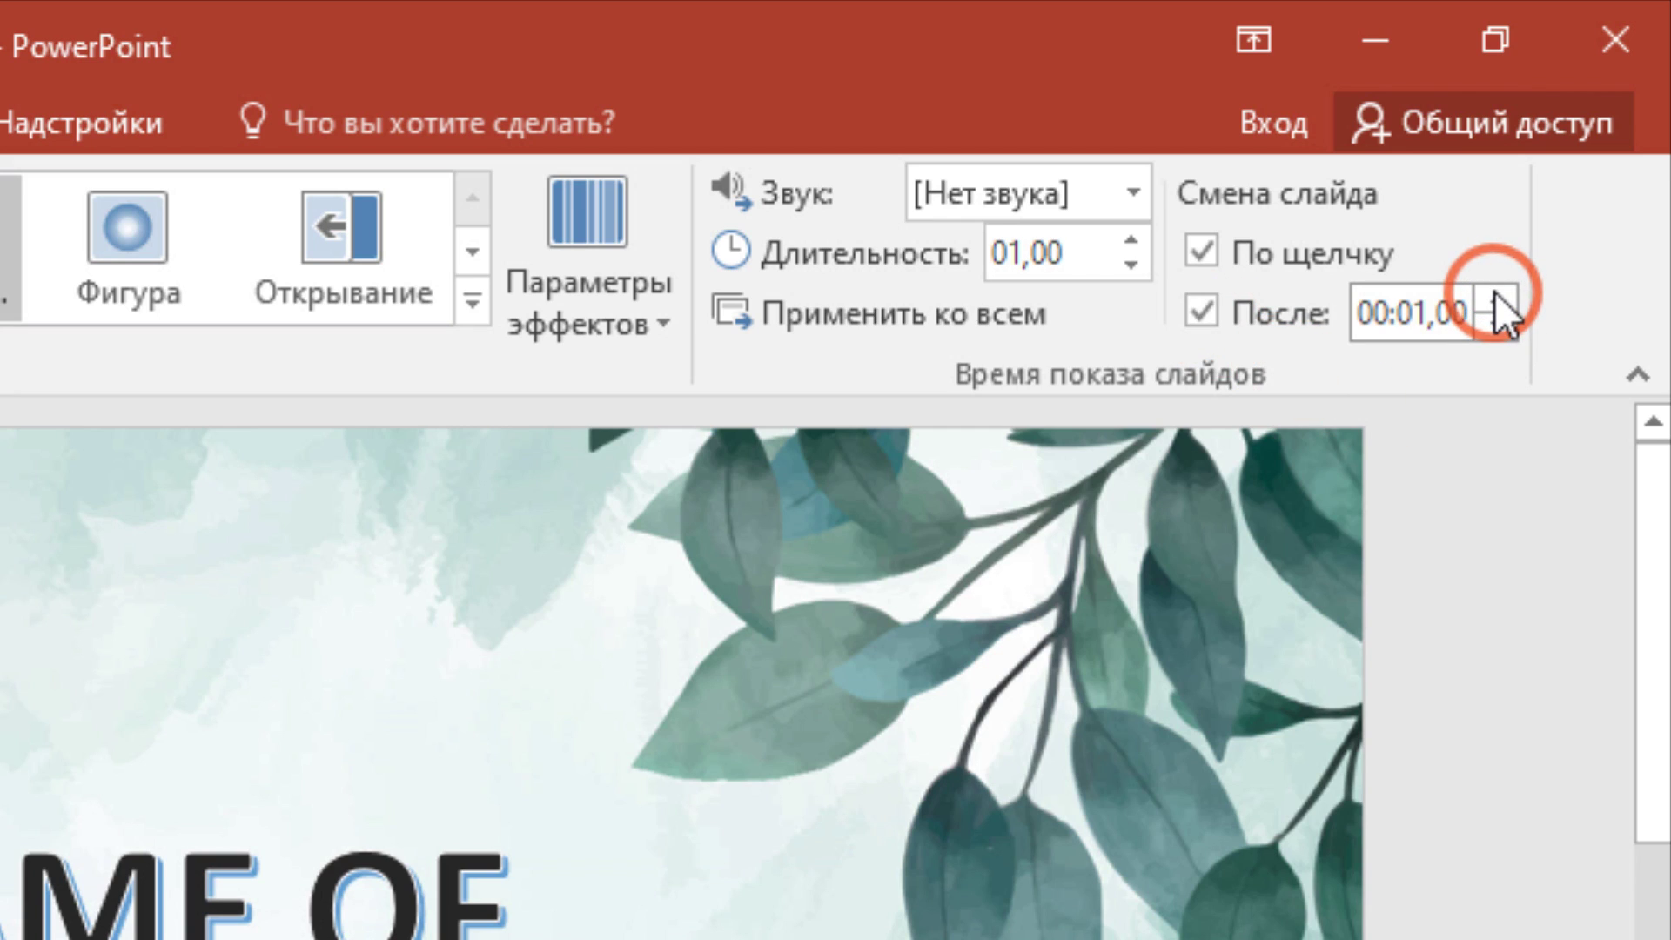
left_click(1496, 300)
left_click(1497, 300)
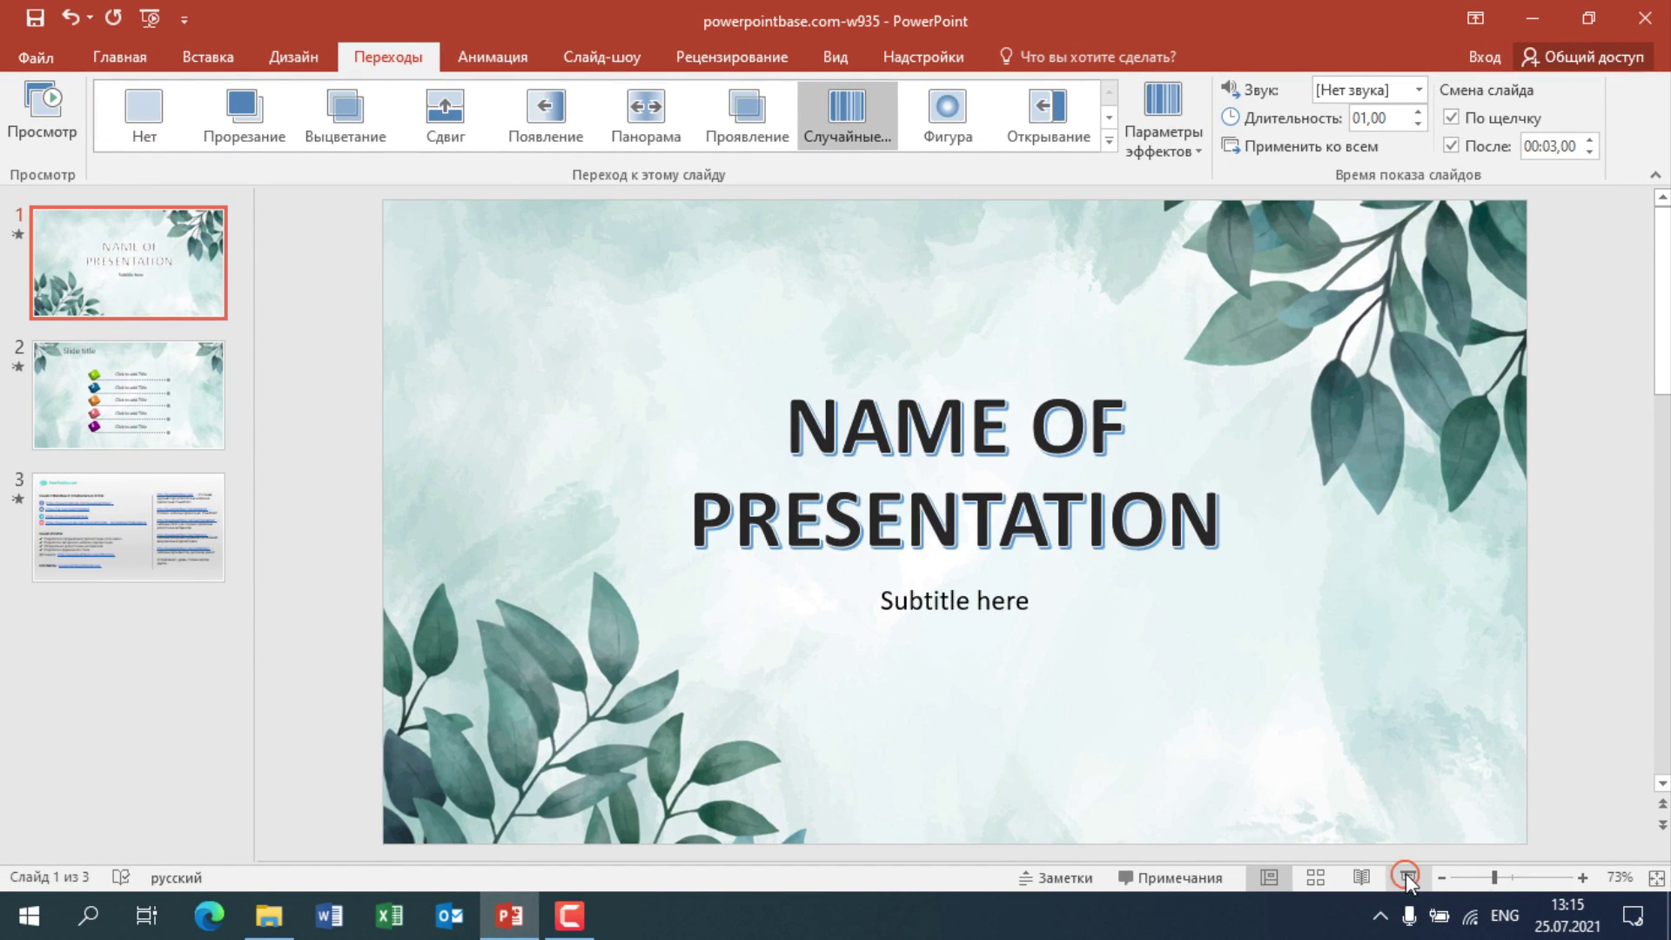
Play the full-screen slide show through all three slides, then exit with Esc
left_click(1407, 877)
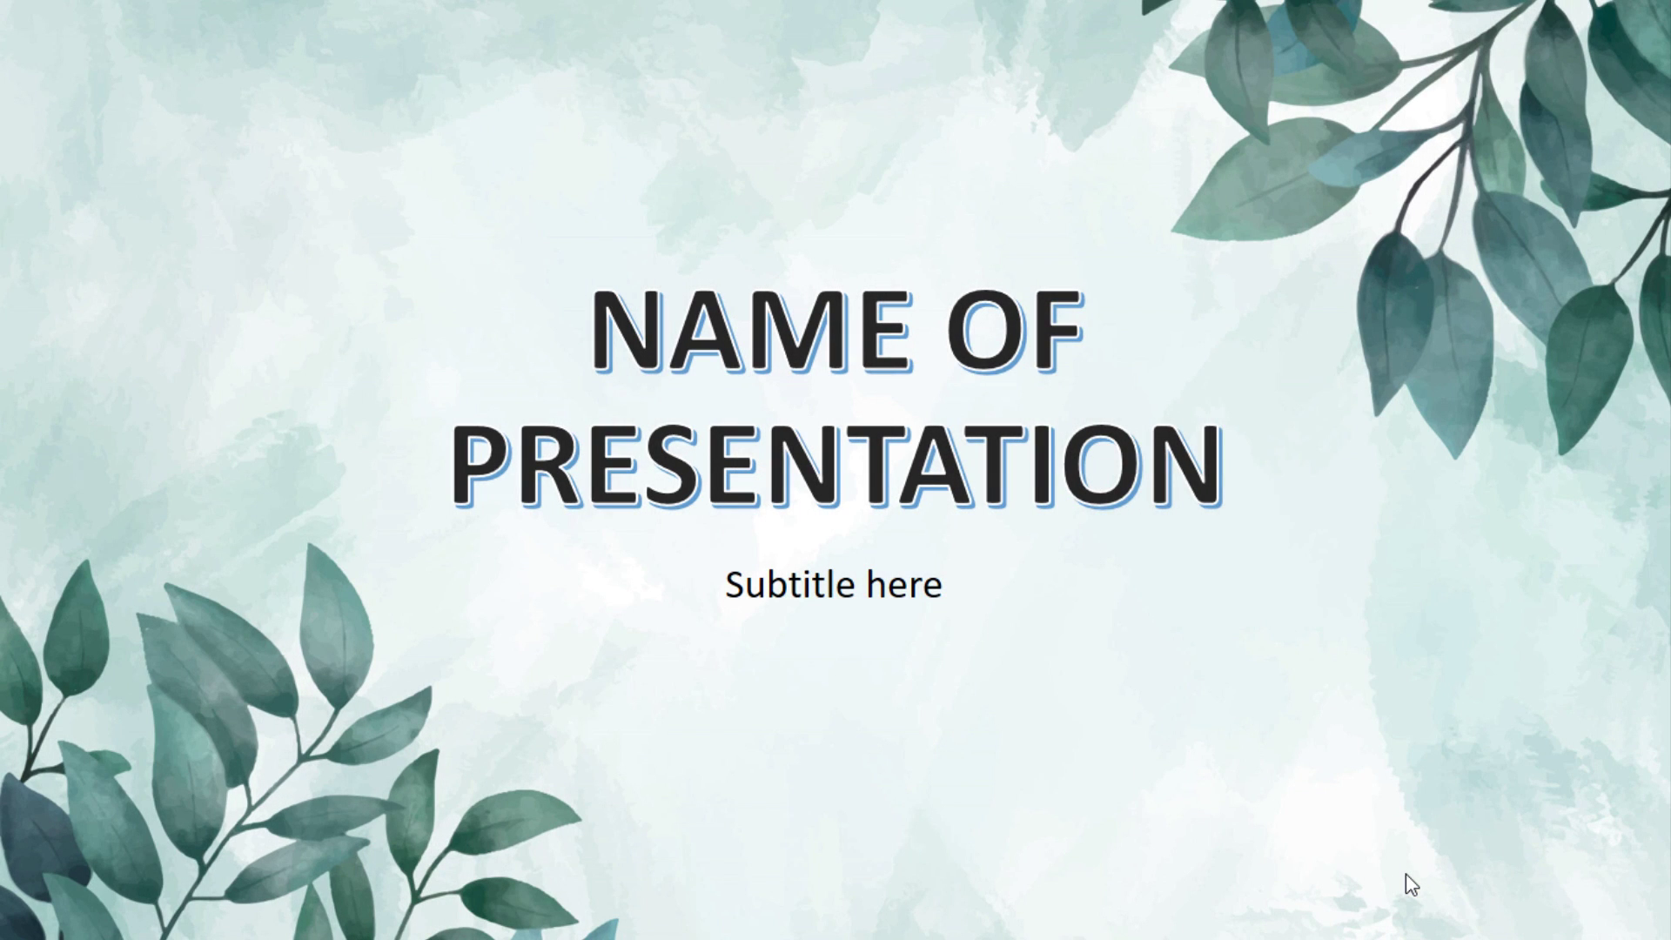
left_click(1406, 874)
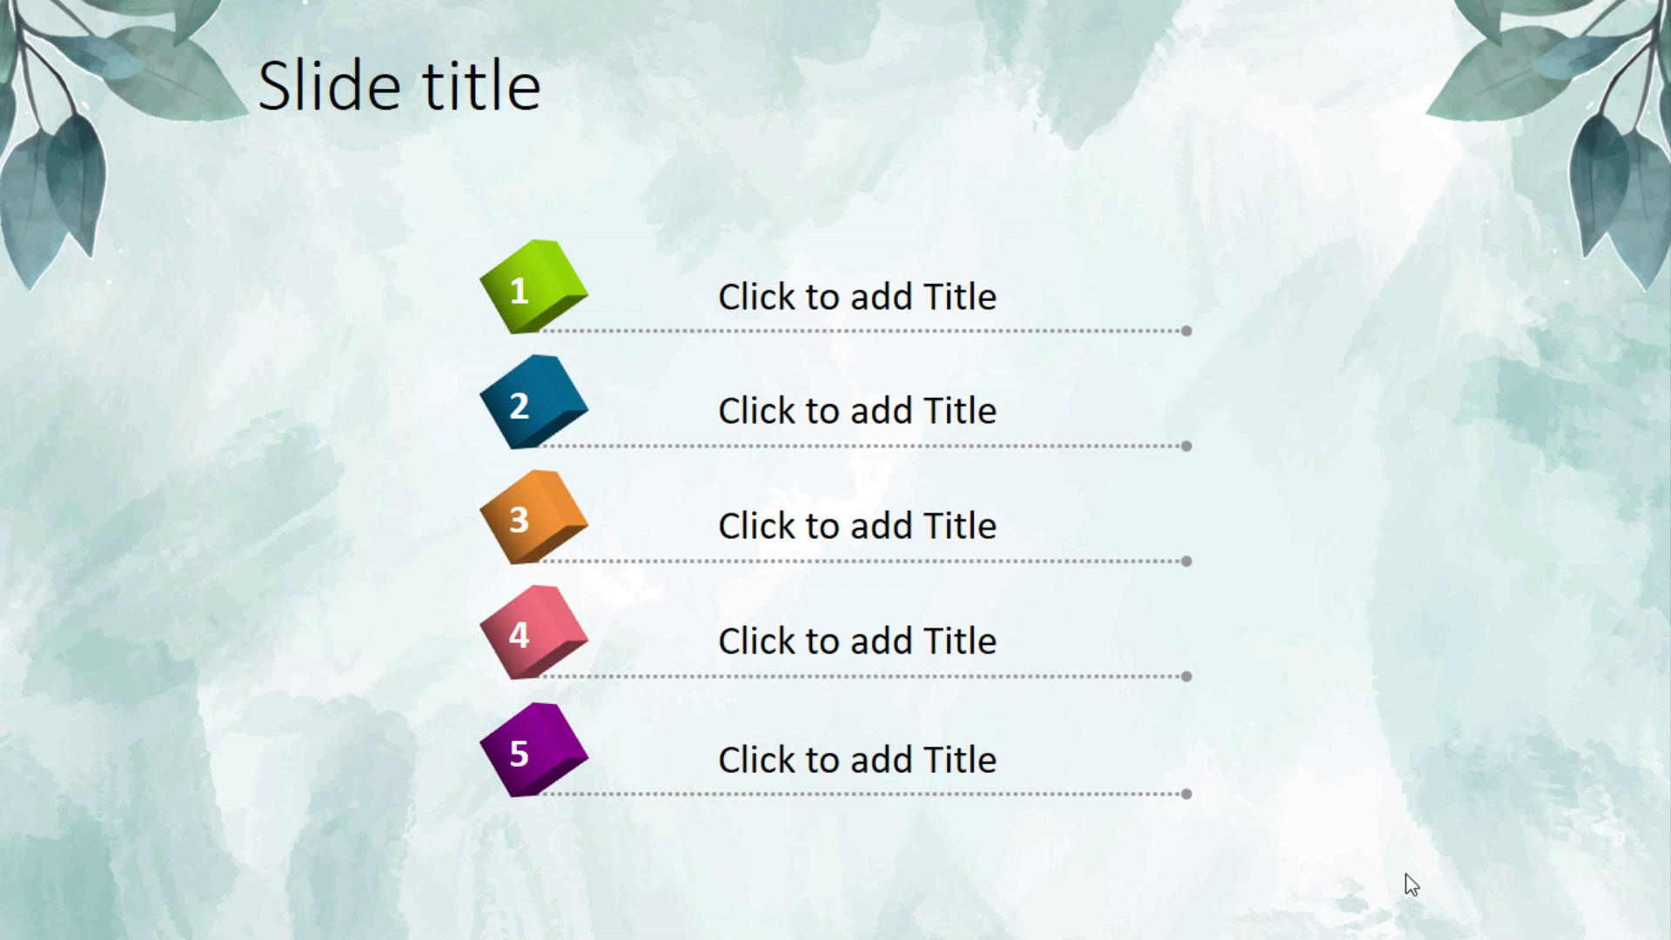
left_click(1407, 874)
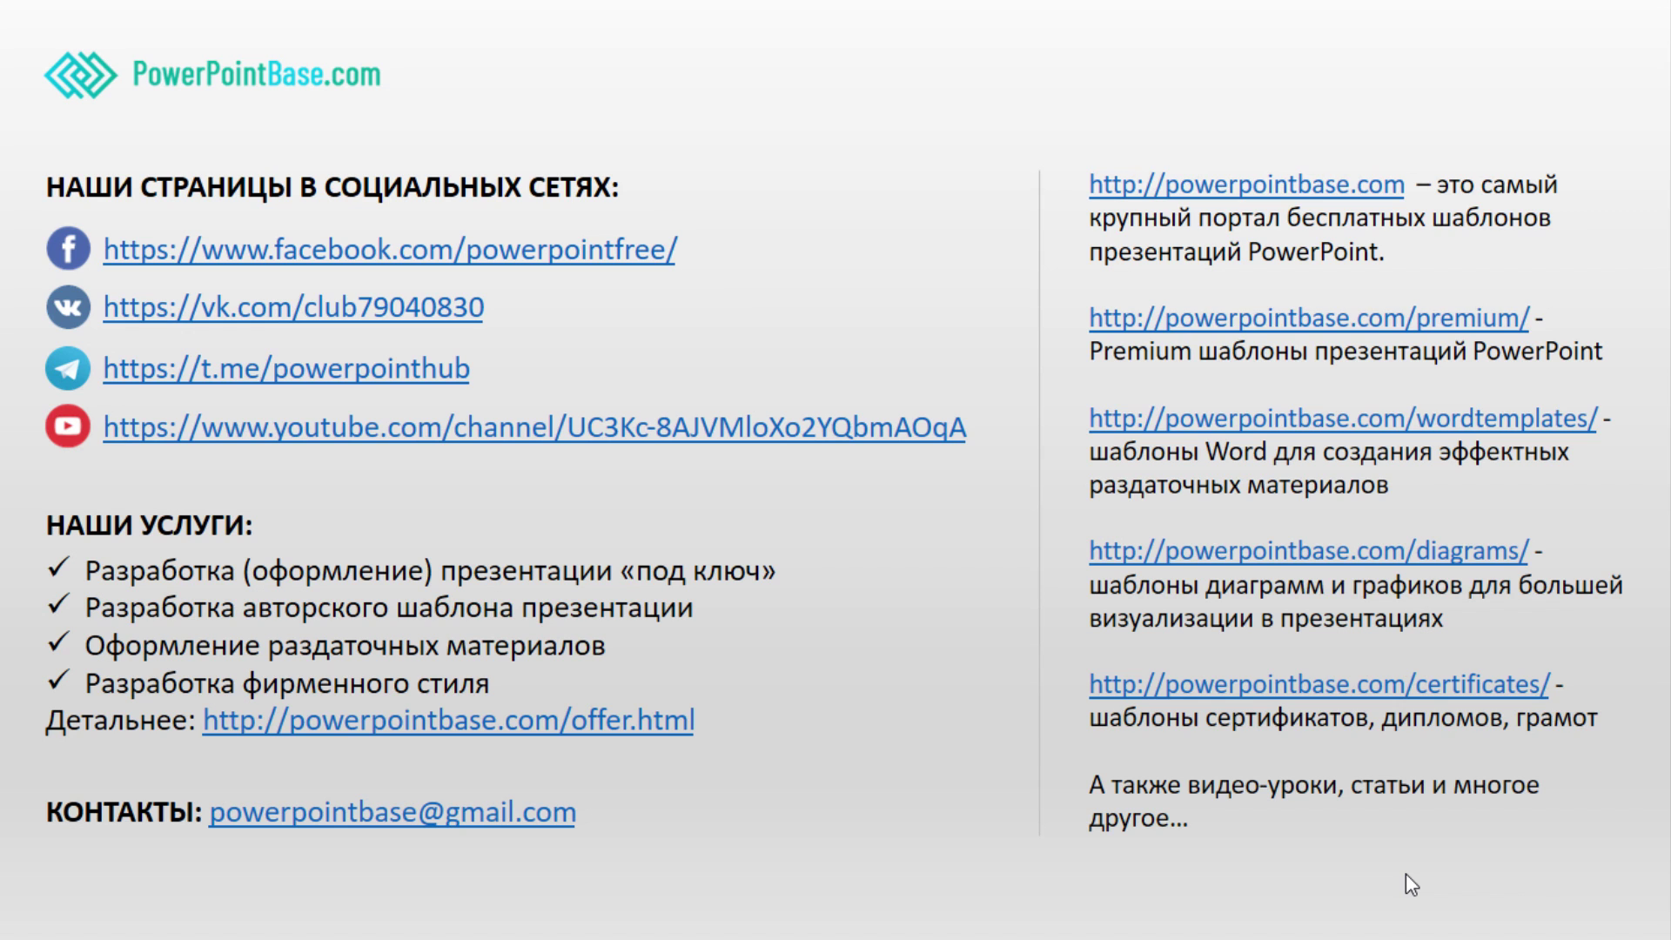
left_click(1406, 874)
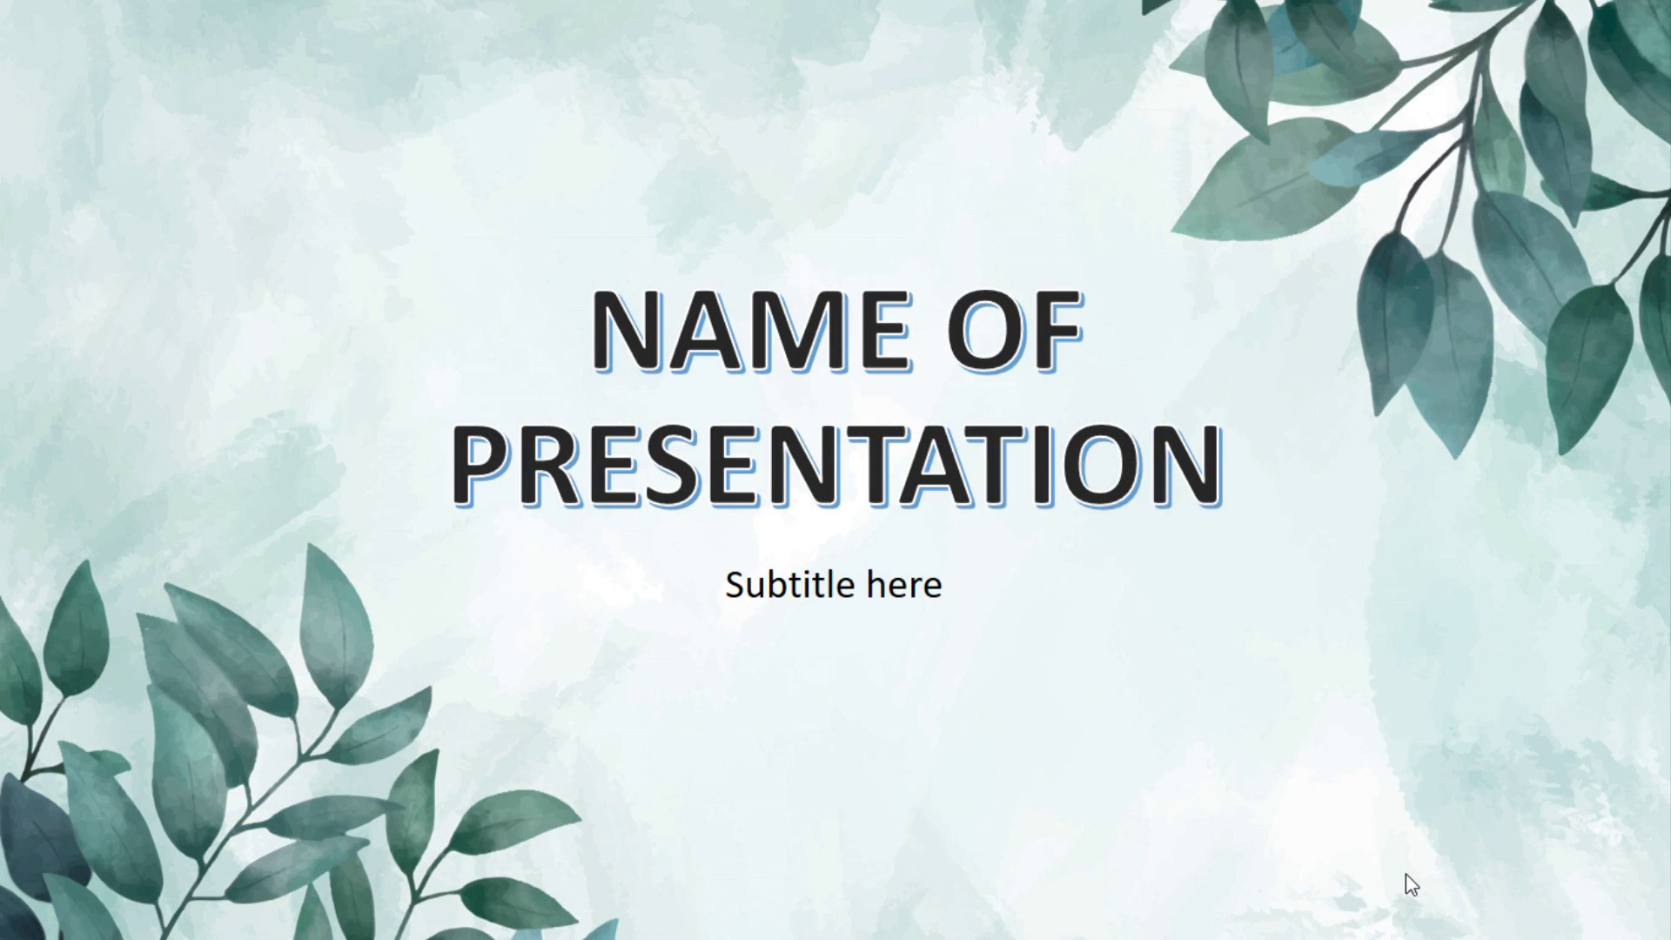
key("Escape")
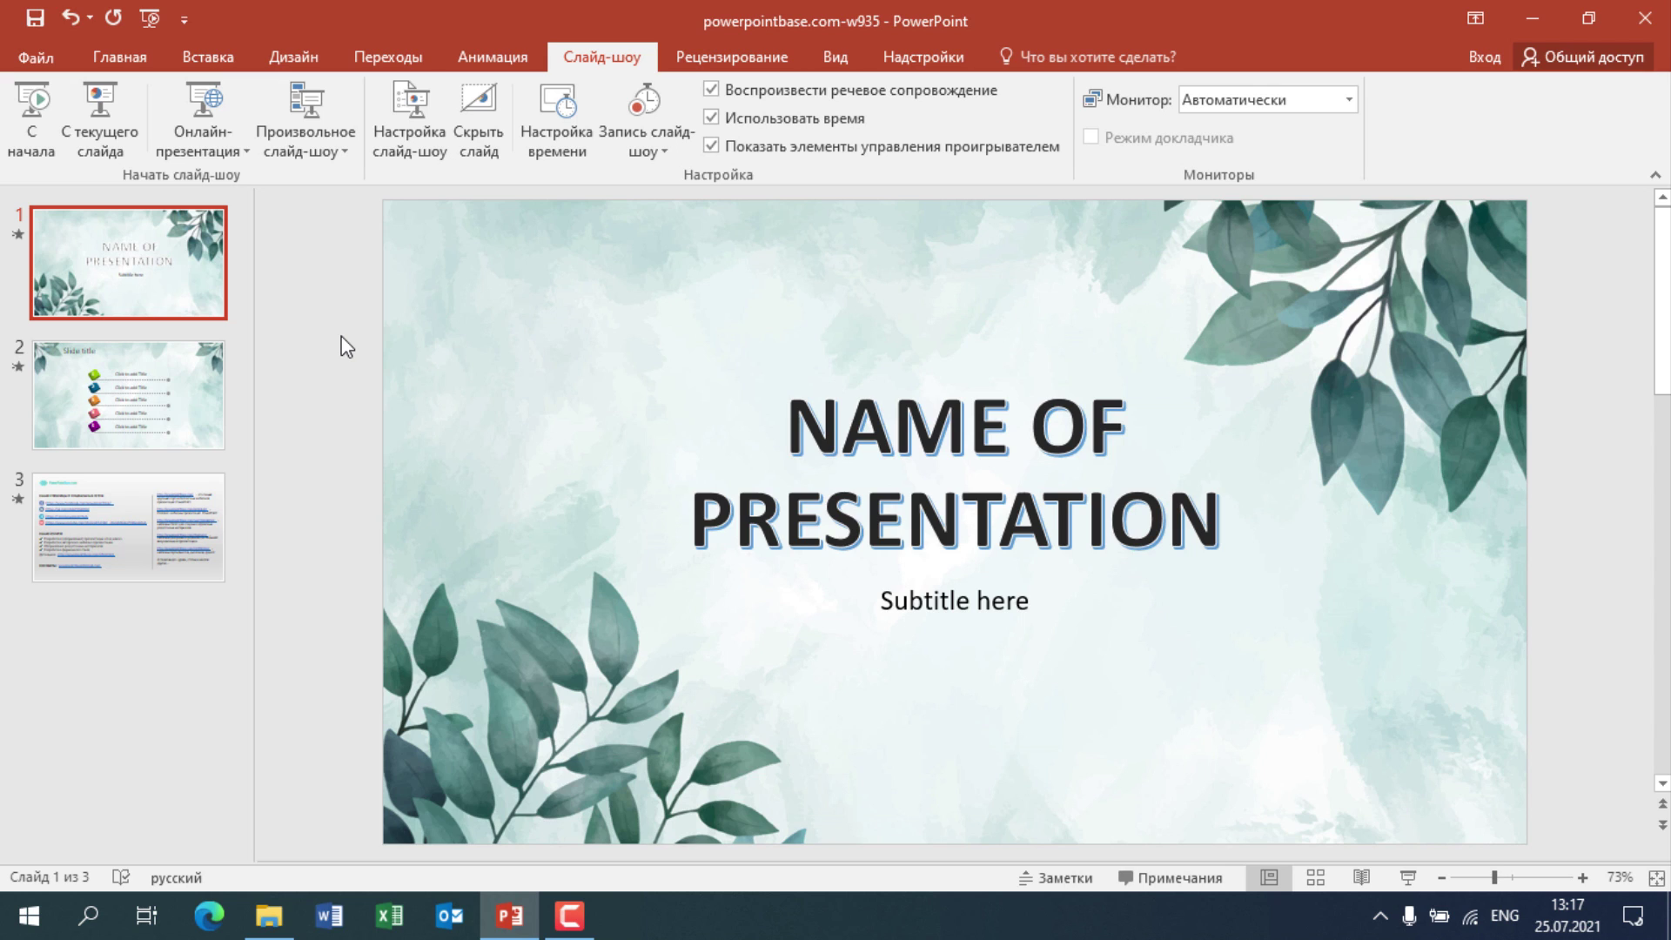
Save the presentation as a Демонстрация PowerPoint (.ppsx) file, then close PowerPoint
left_click(51, 57)
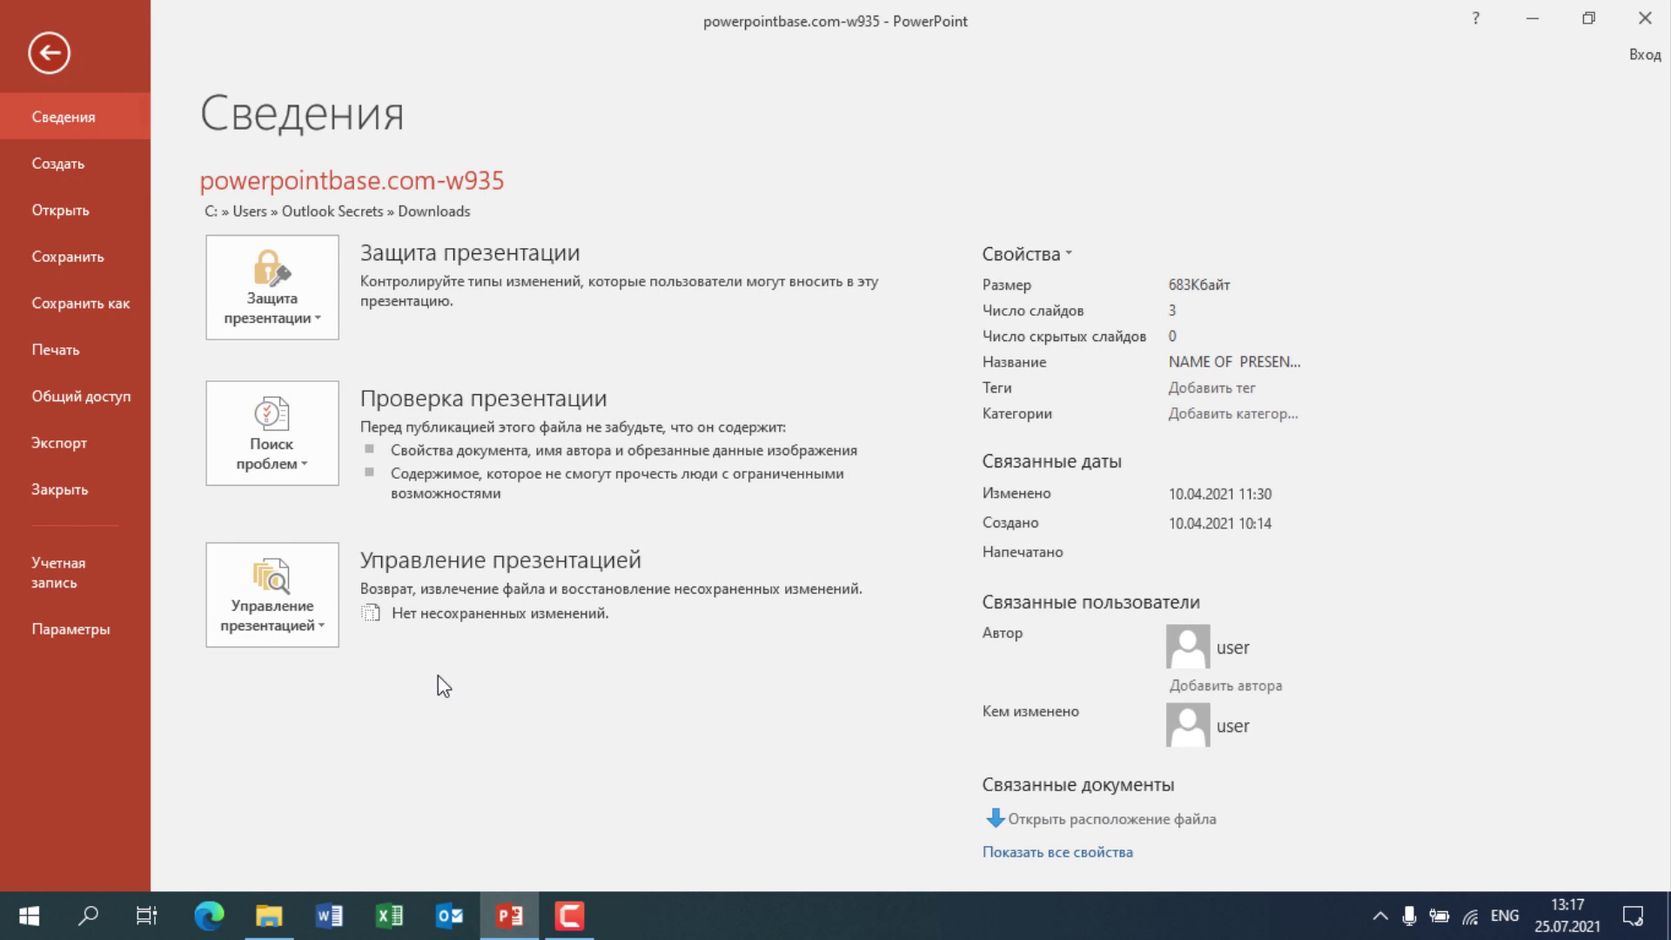
left_click(81, 303)
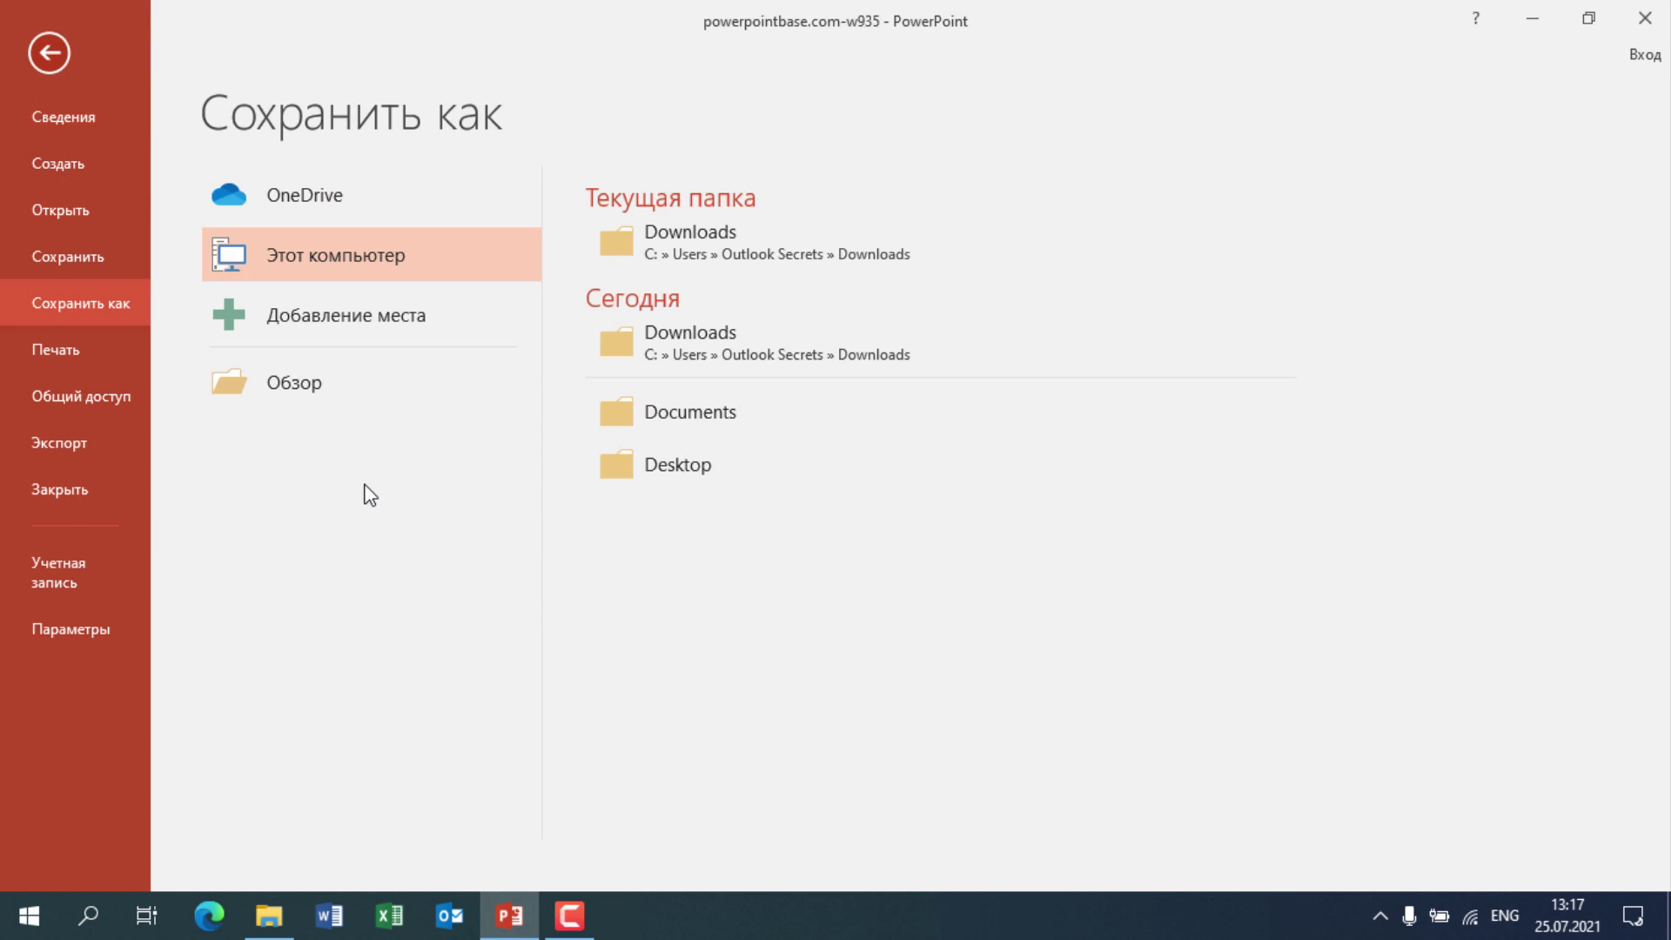
left_click(343, 380)
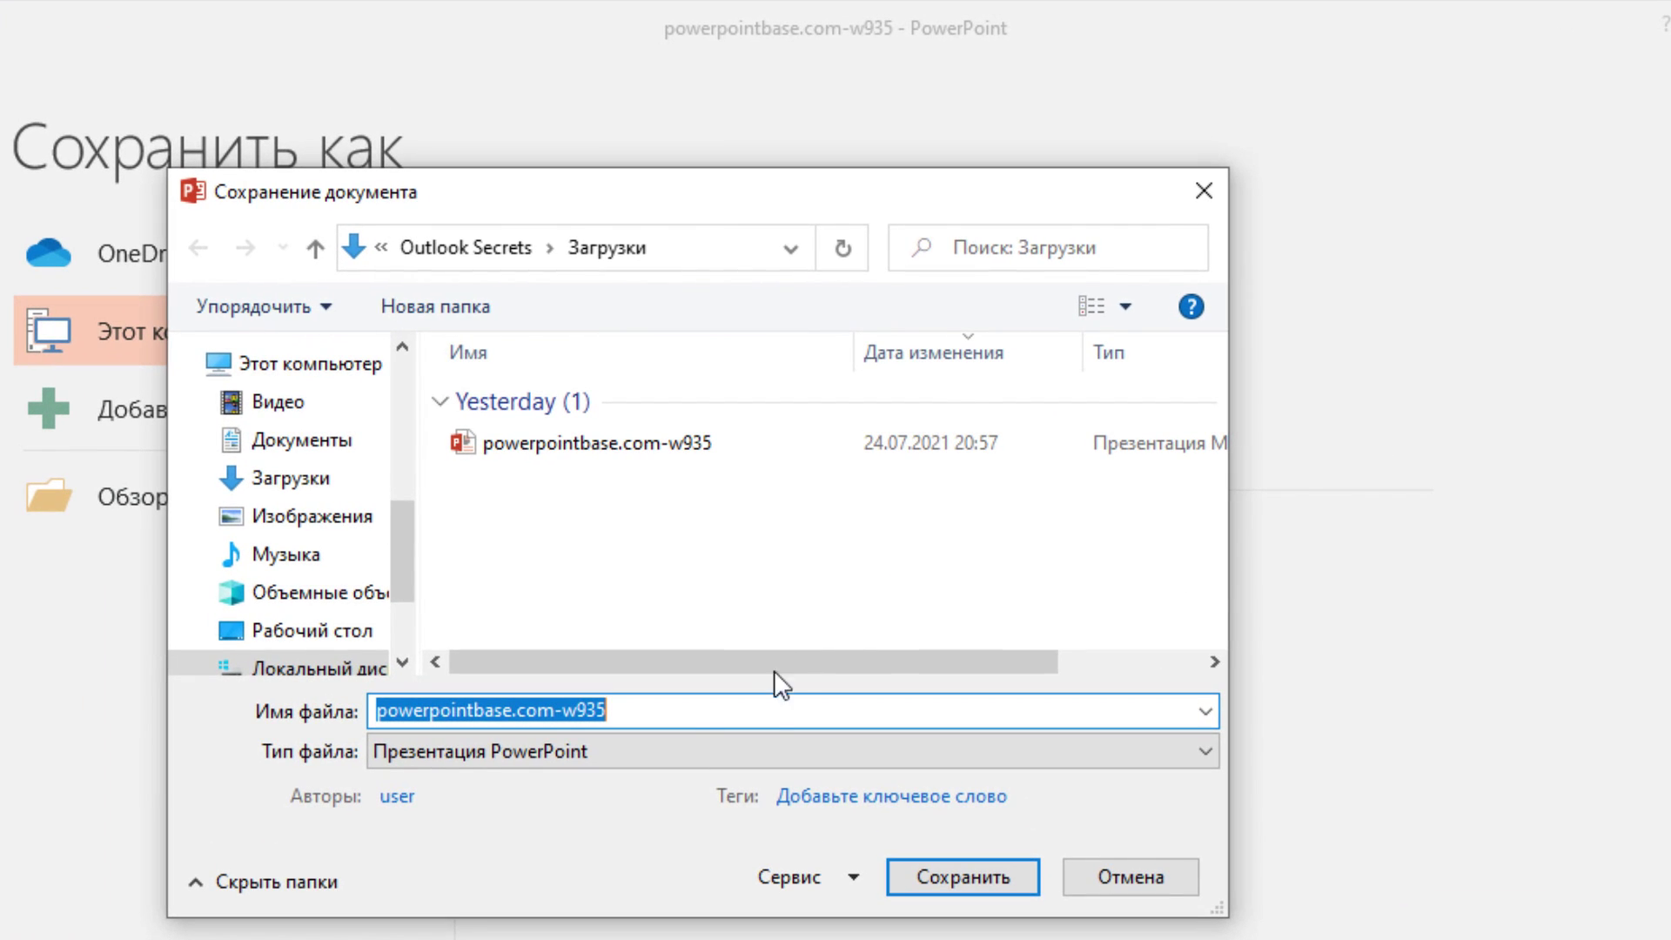
left_click(630, 753)
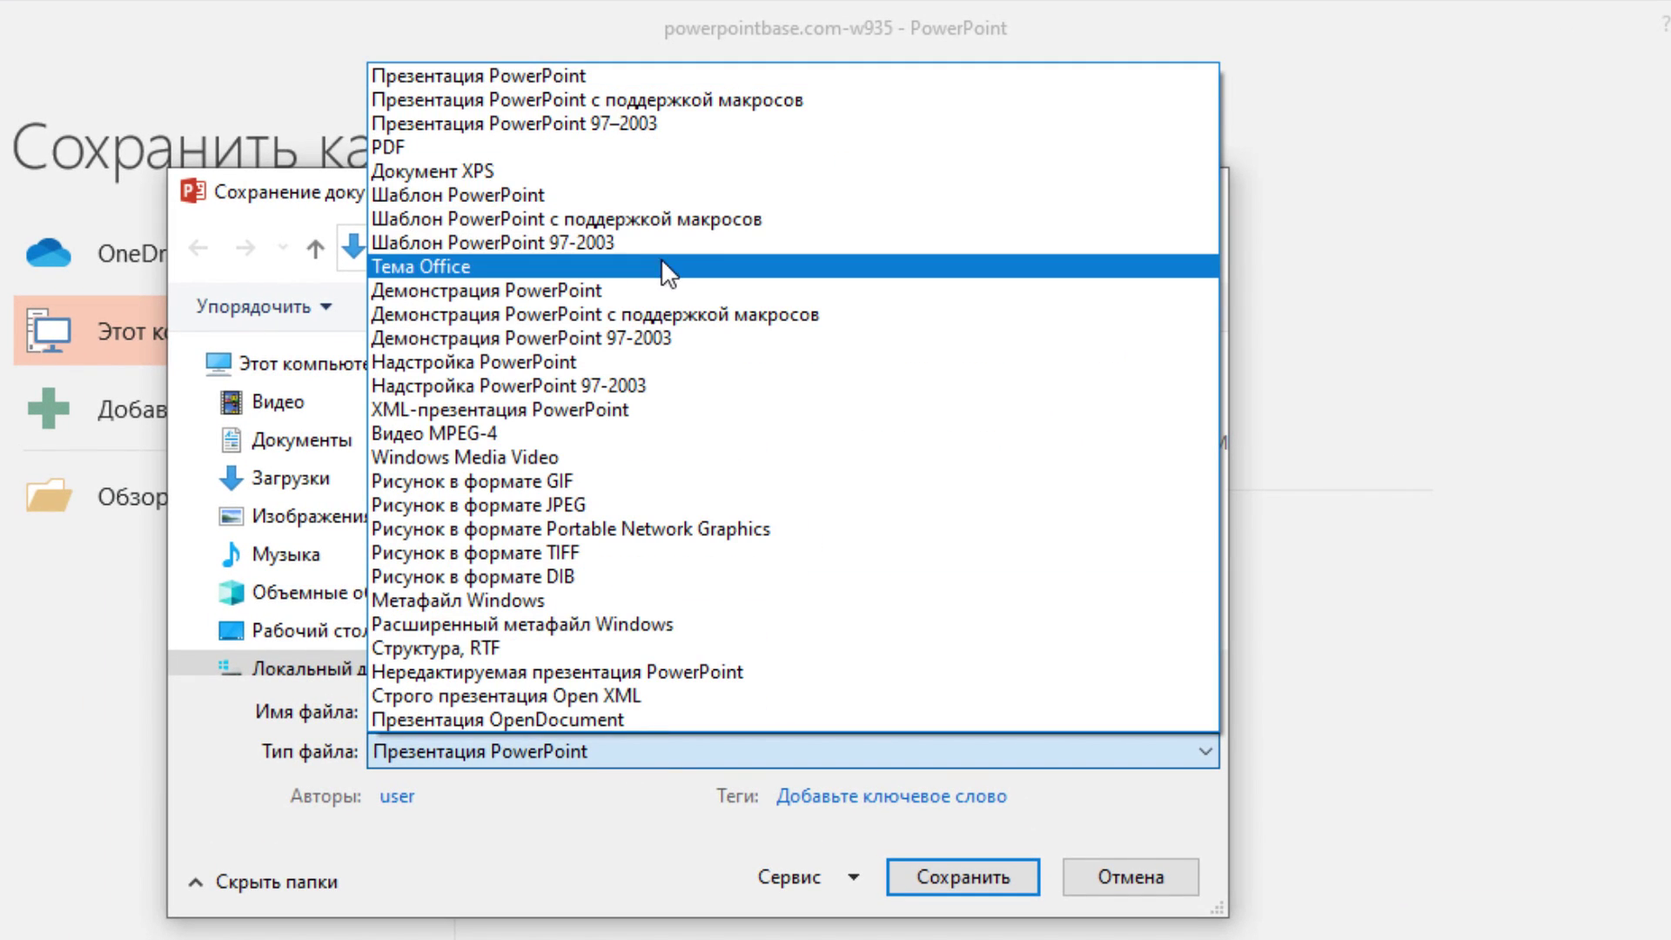
left_click(674, 290)
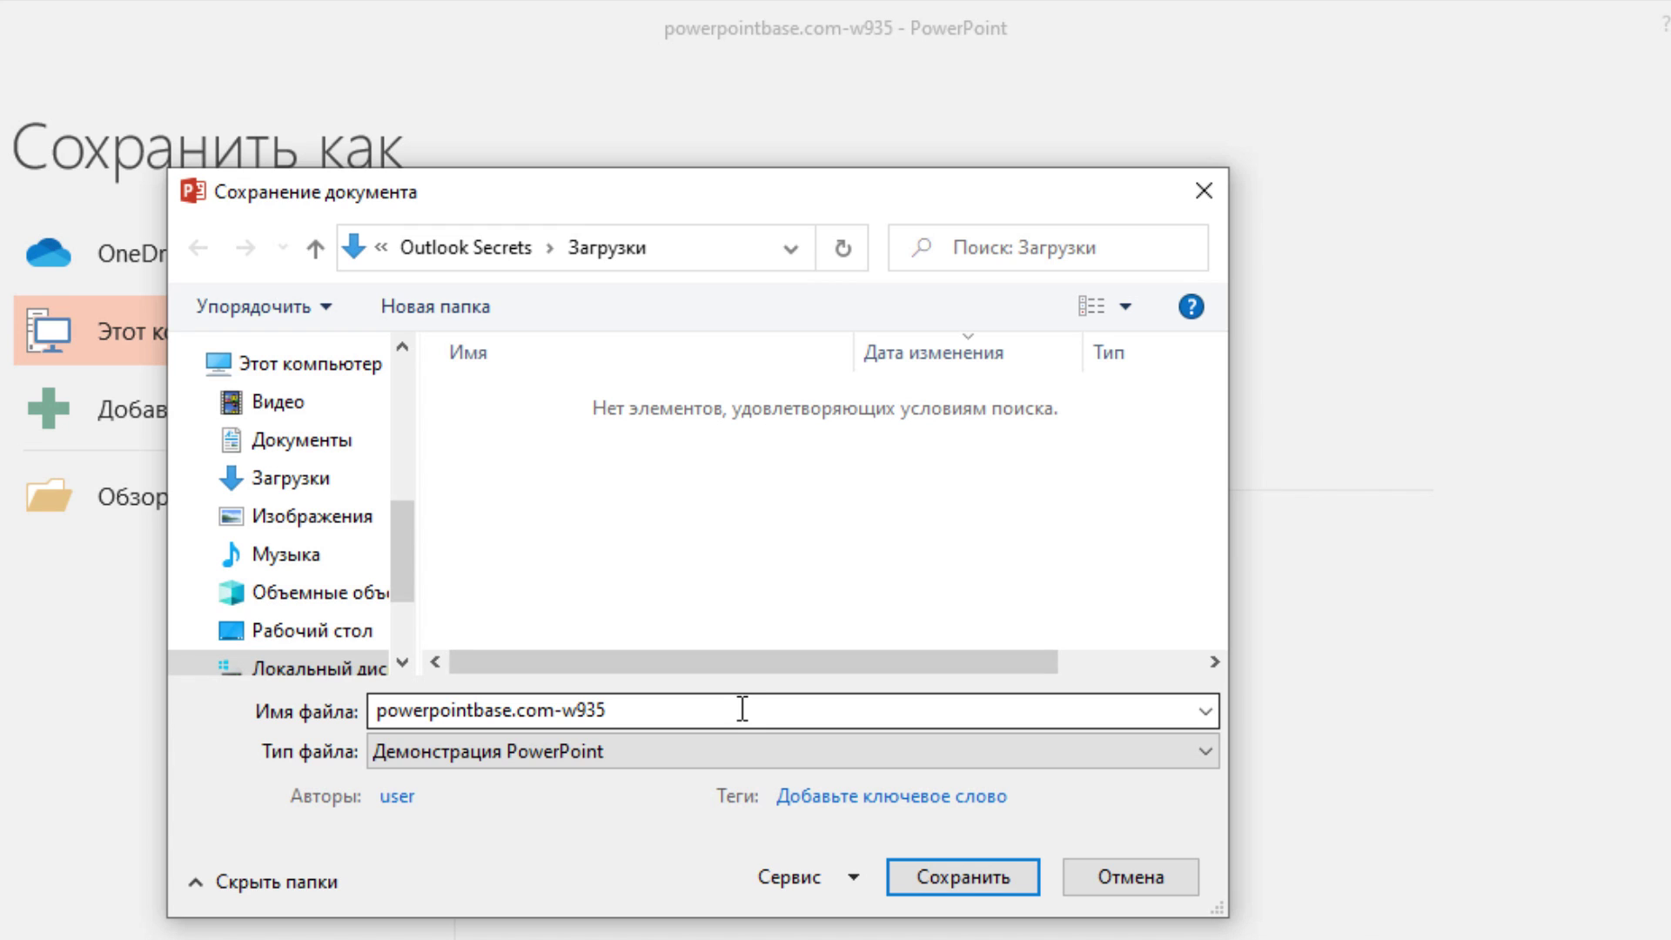
double_click(742, 710)
left_click(790, 252)
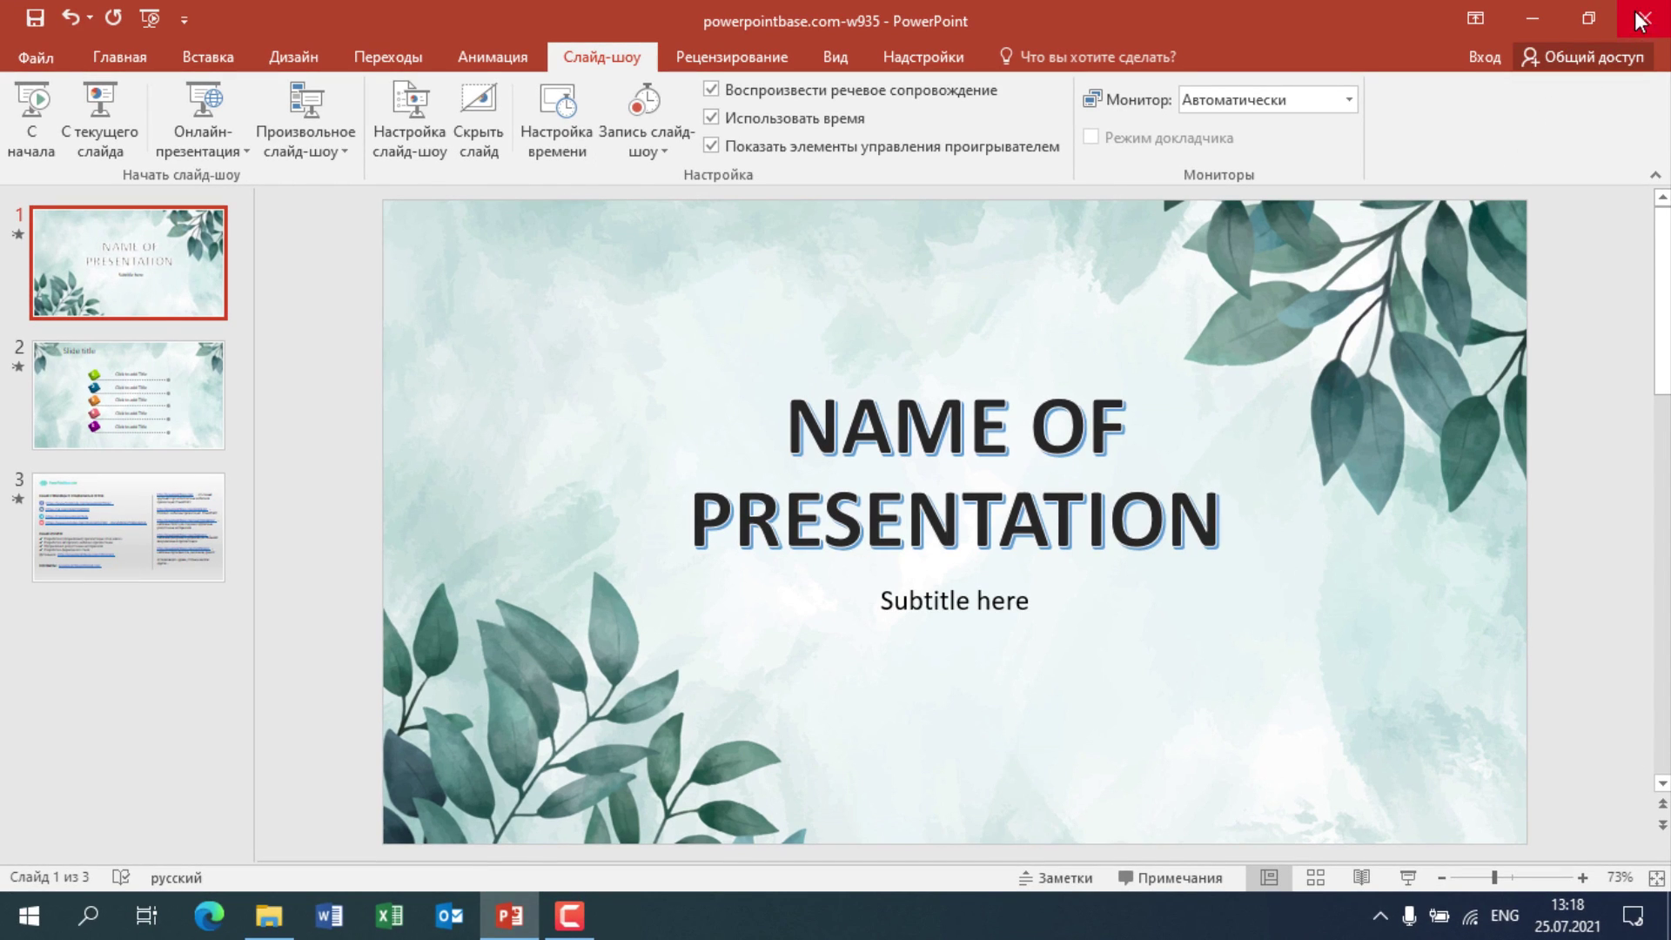
left_click(1640, 19)
Move powerpointbase.com-w935.ppsx to the desktop centre and run it as a slide show
left_click(1267, 68)
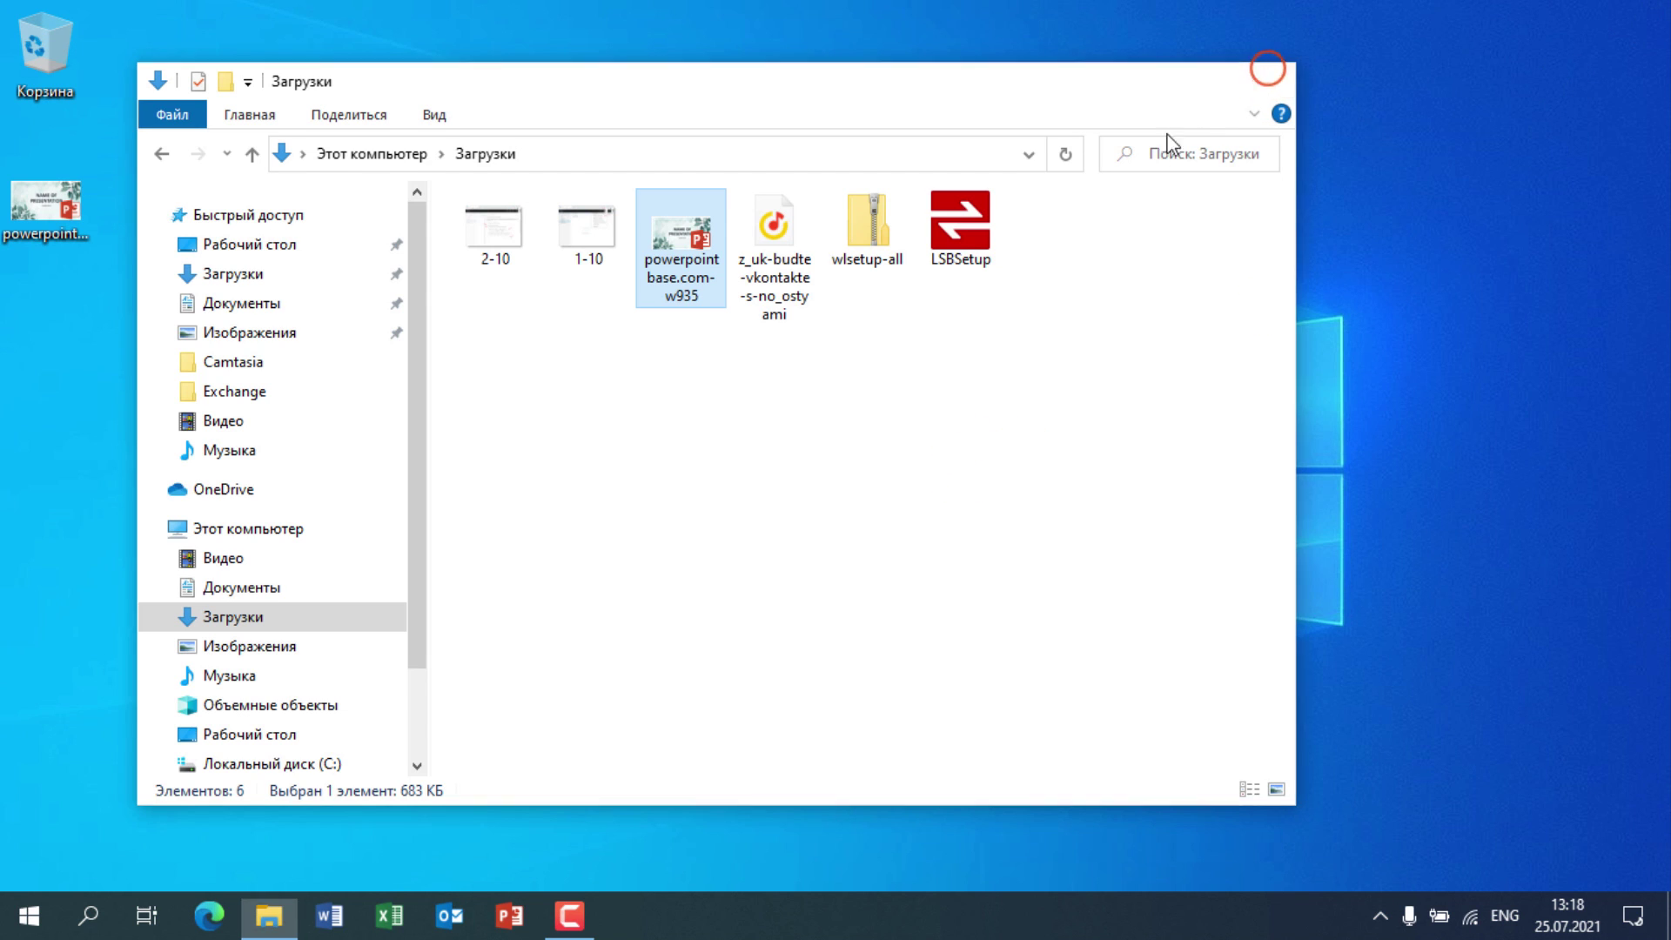
left_click(105, 328)
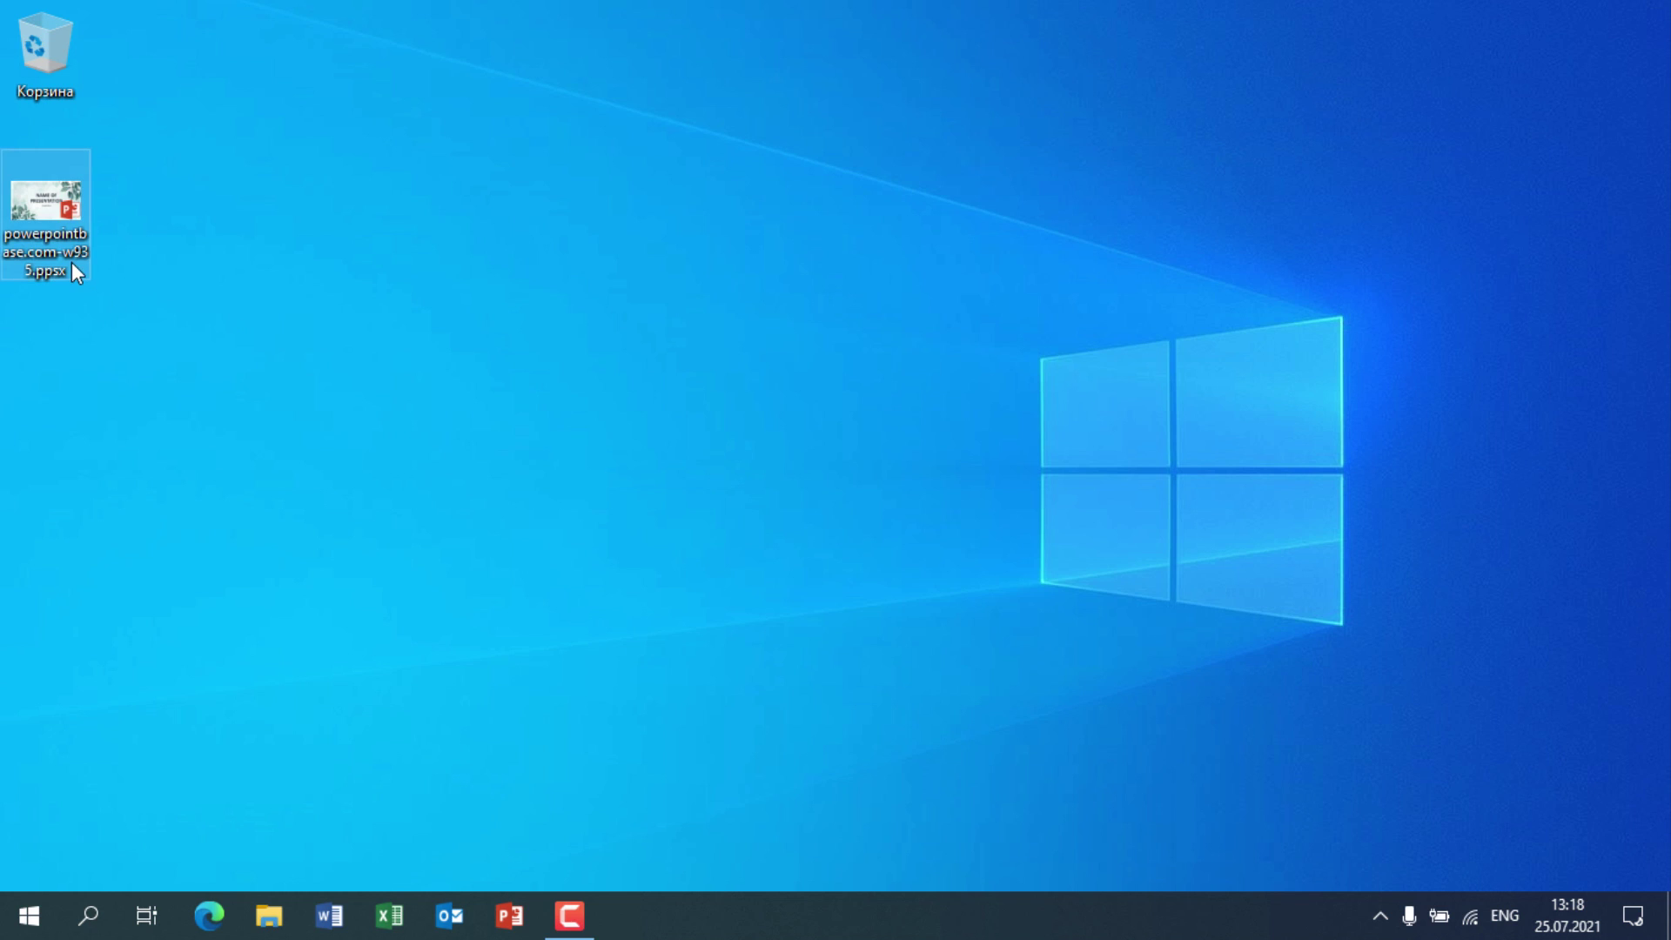
left_click_drag(59, 217, 818, 377)
left_click(856, 510)
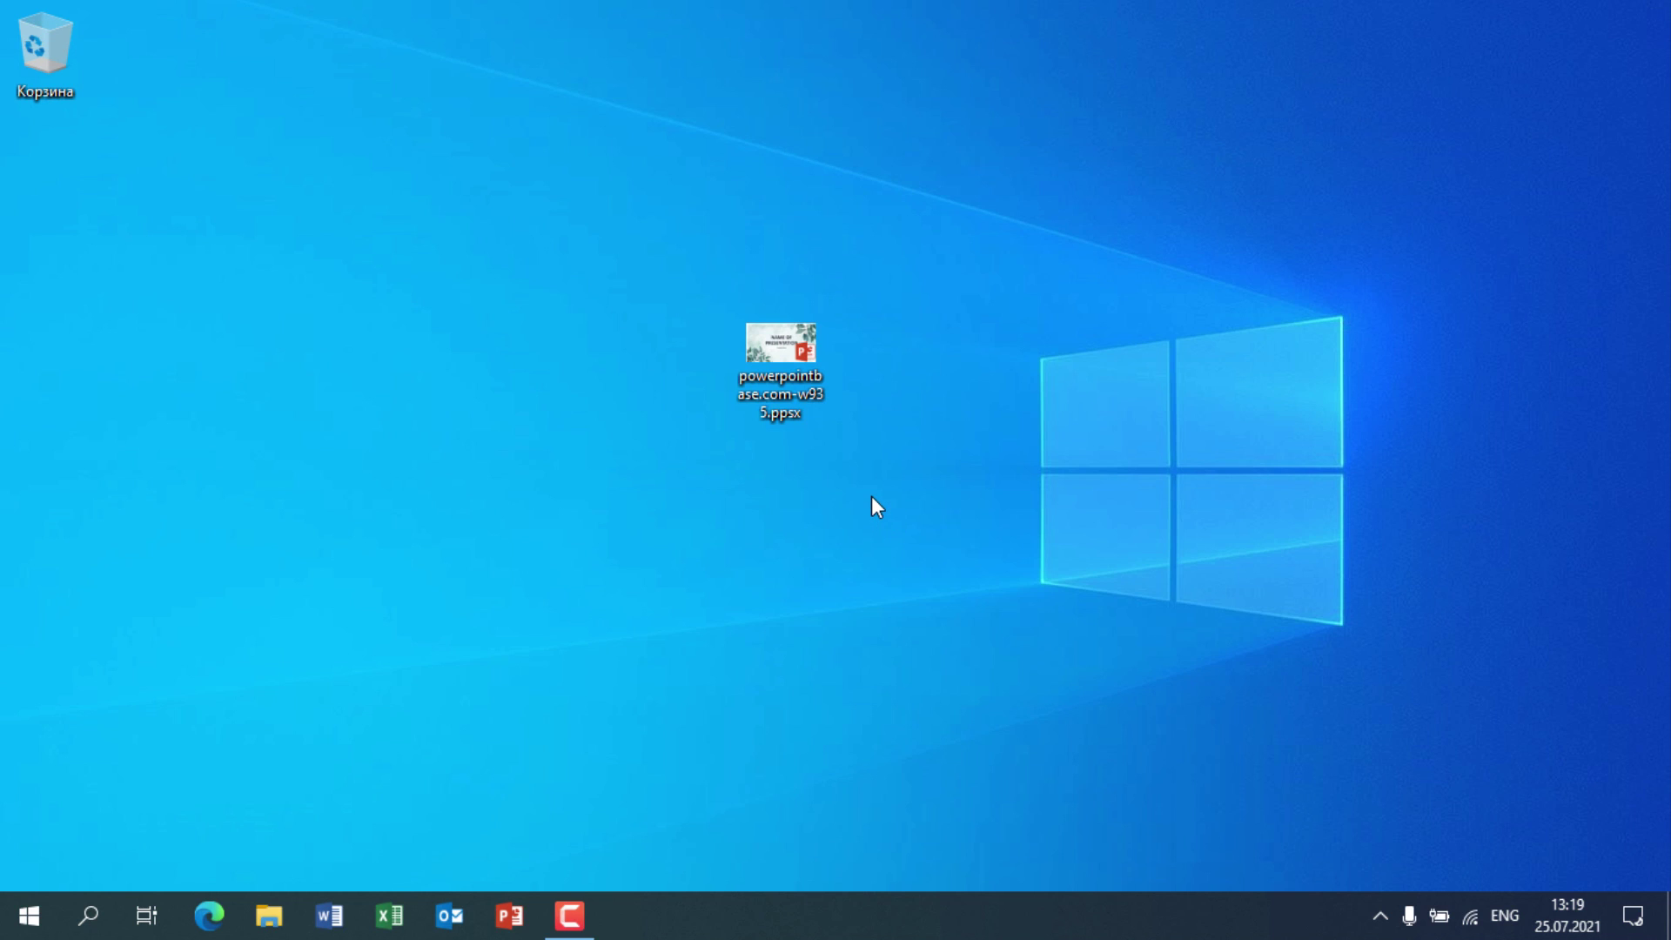
double_click(781, 347)
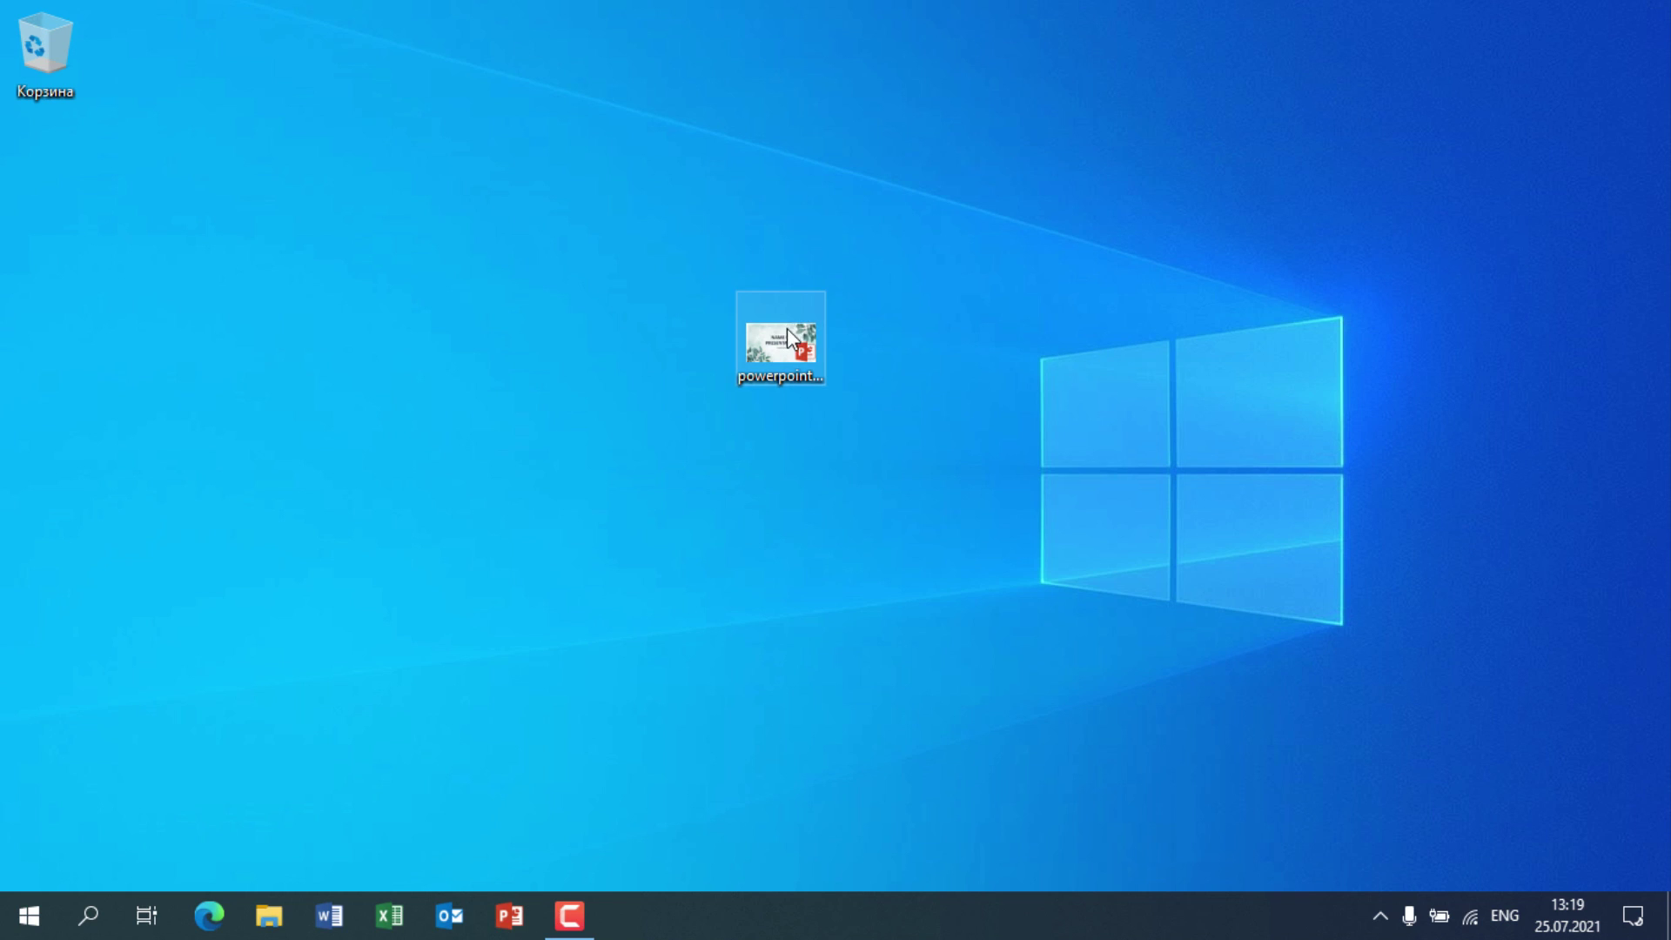
Return the .ppsx icon, reopen powerpointbase.com-w935.pptx and cancel the Save As dialog
left_click_drag(781, 343, 143, 209)
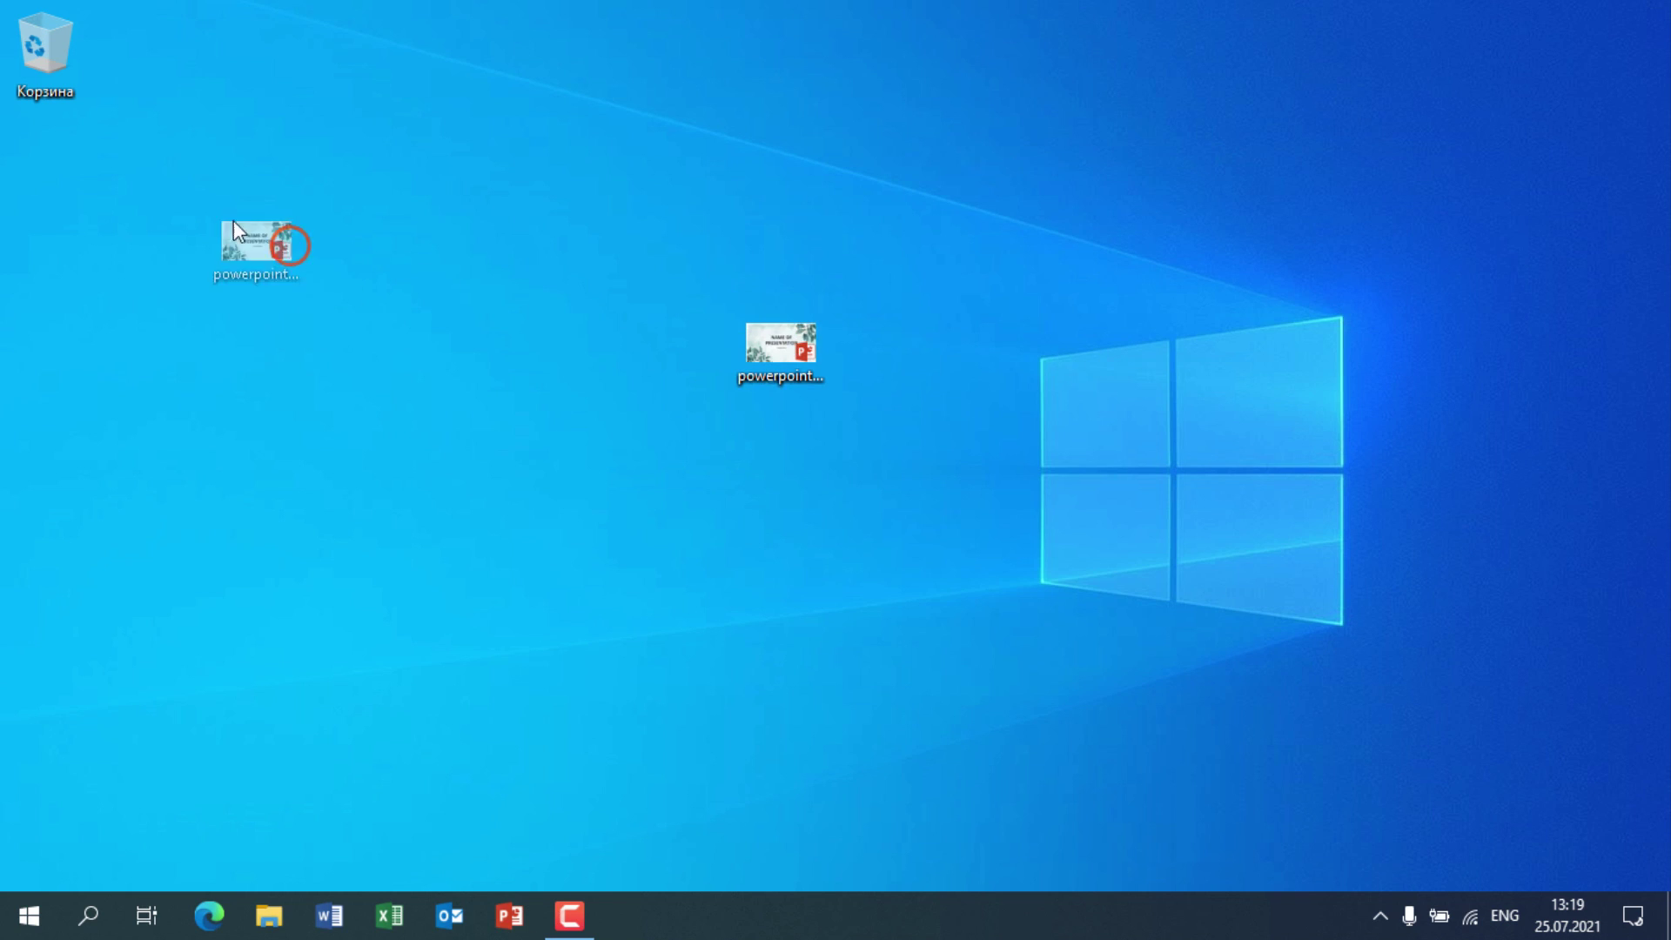
left_click(512, 925)
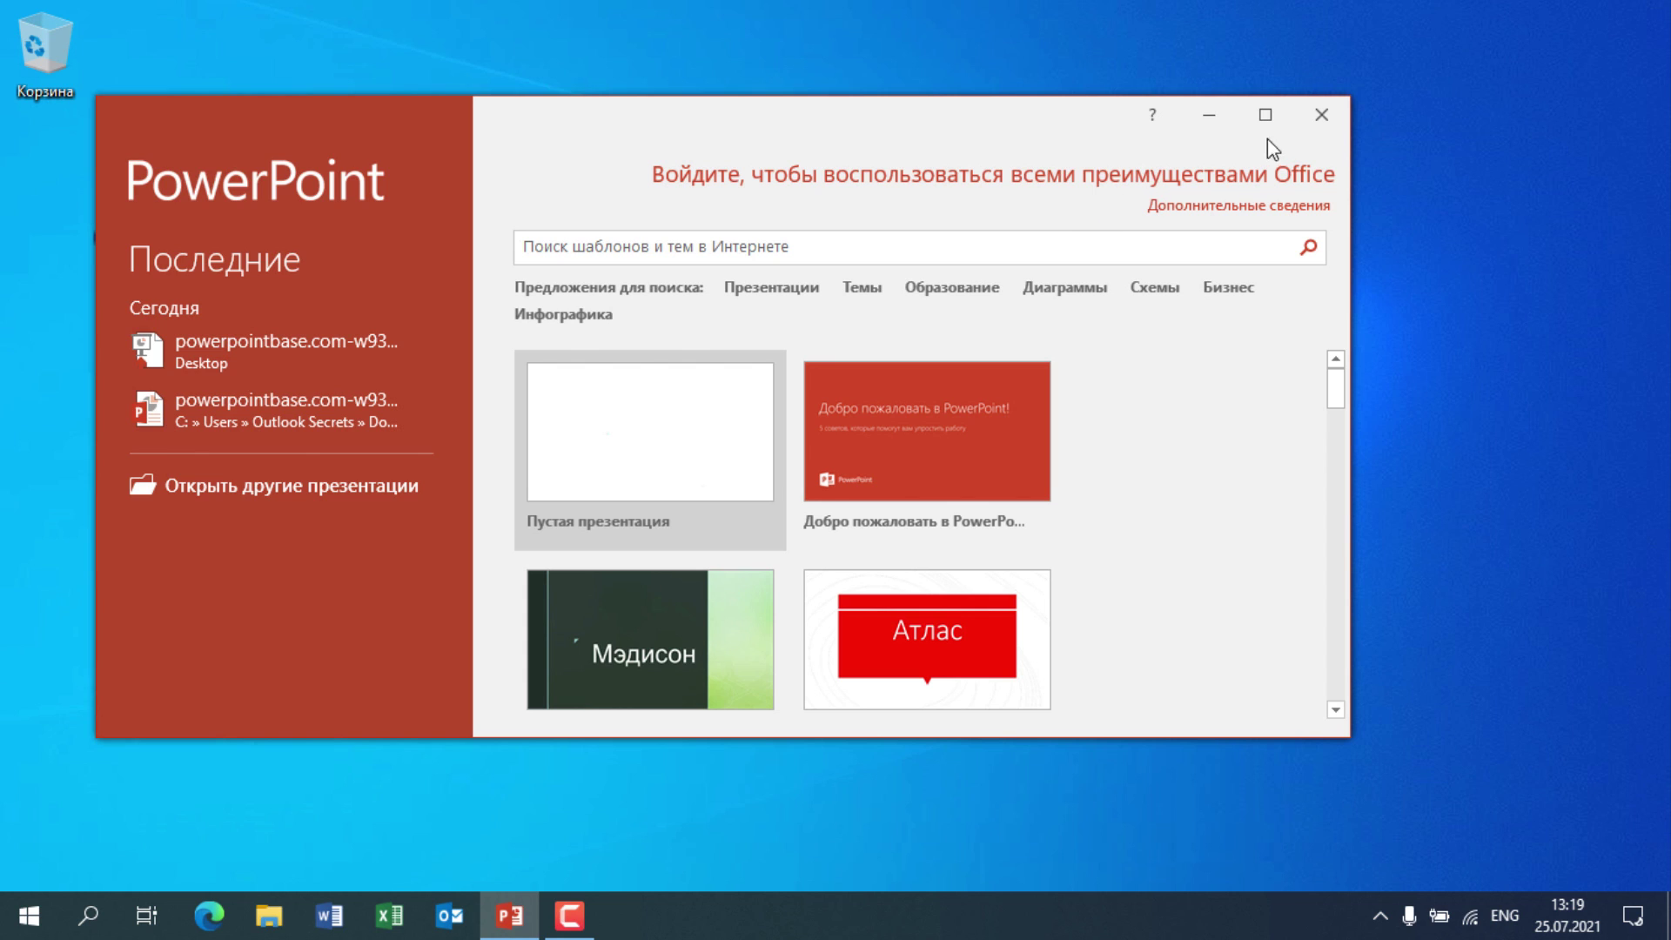
left_click(1267, 129)
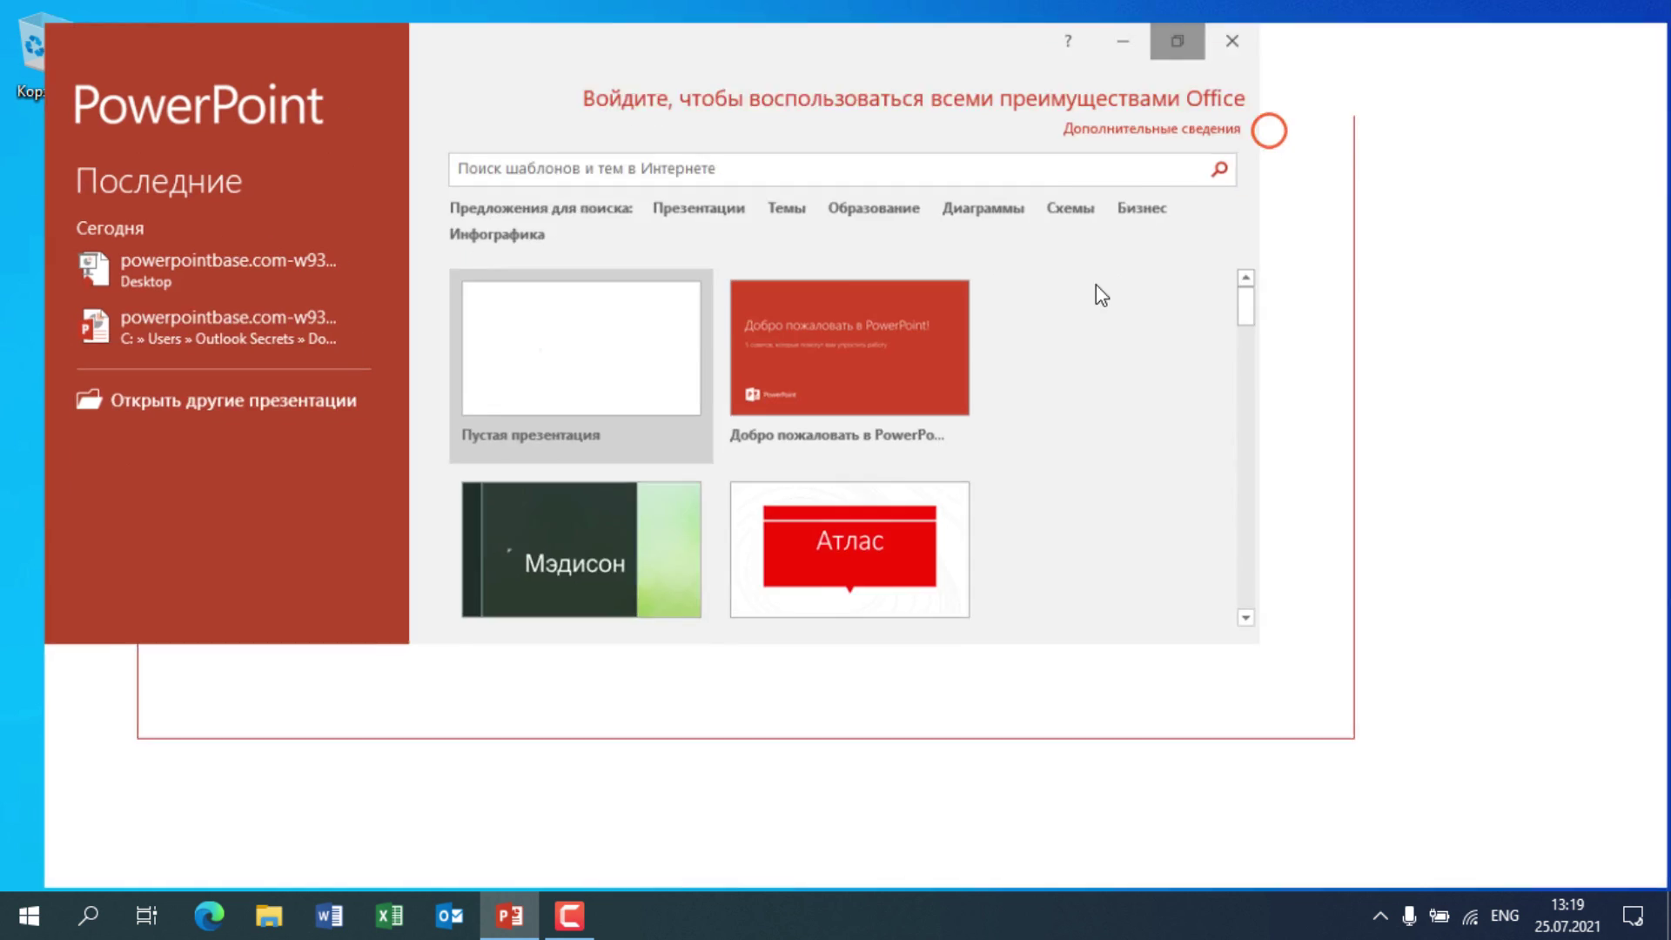
left_click(201, 315)
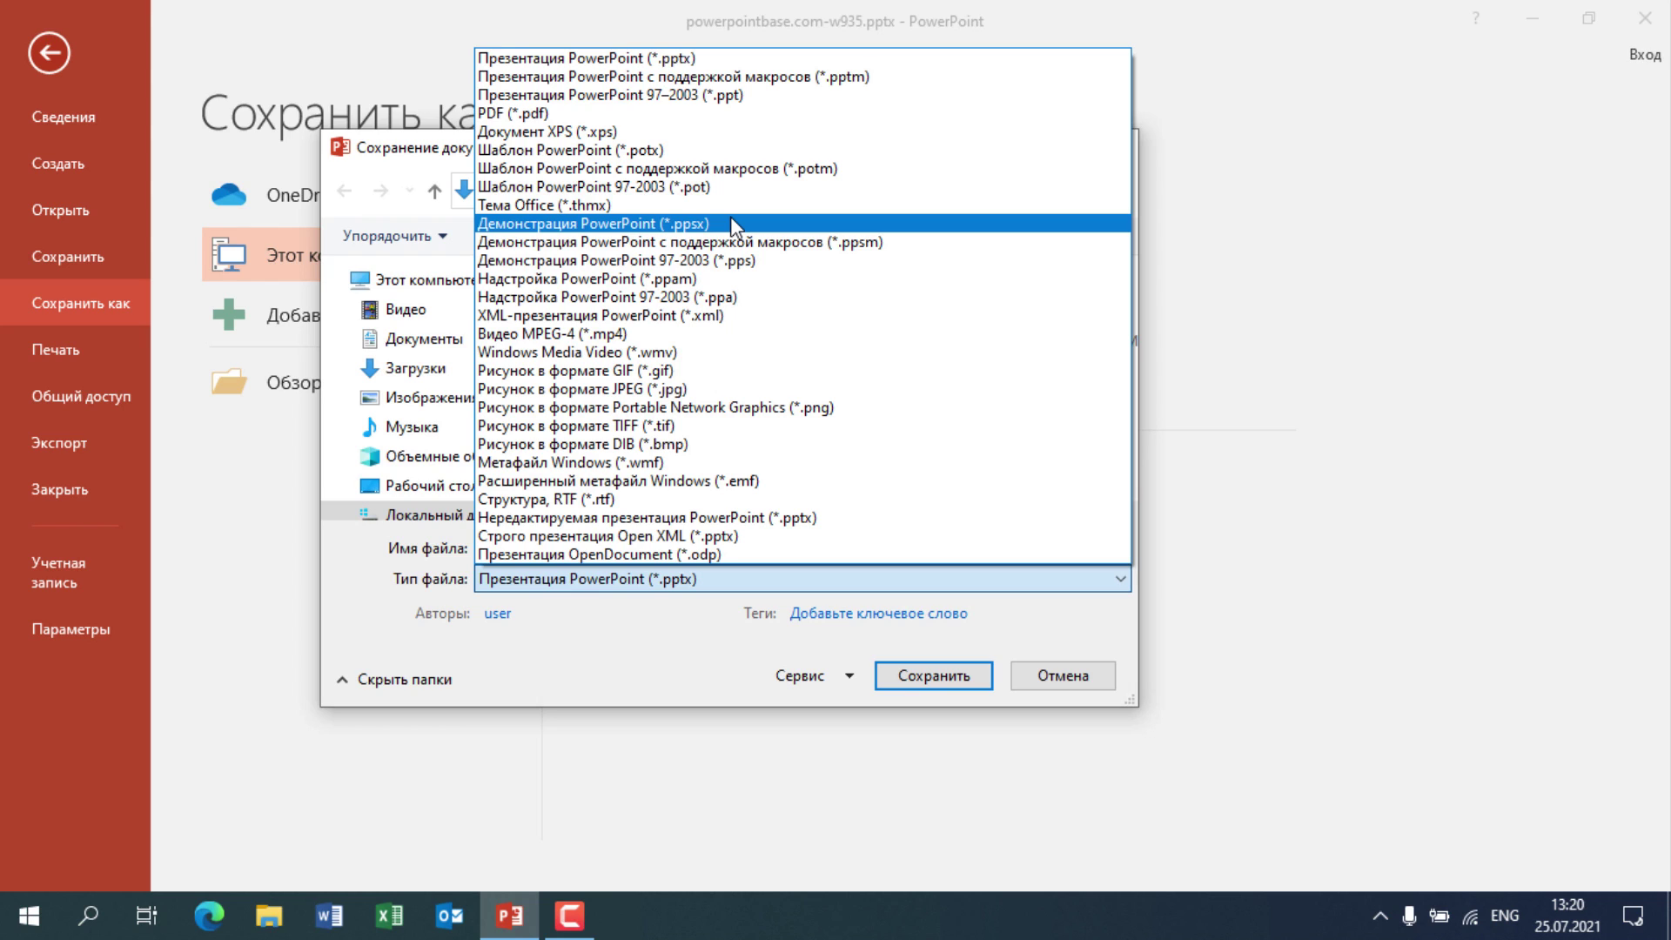
left_click(623, 766)
left_click(1063, 677)
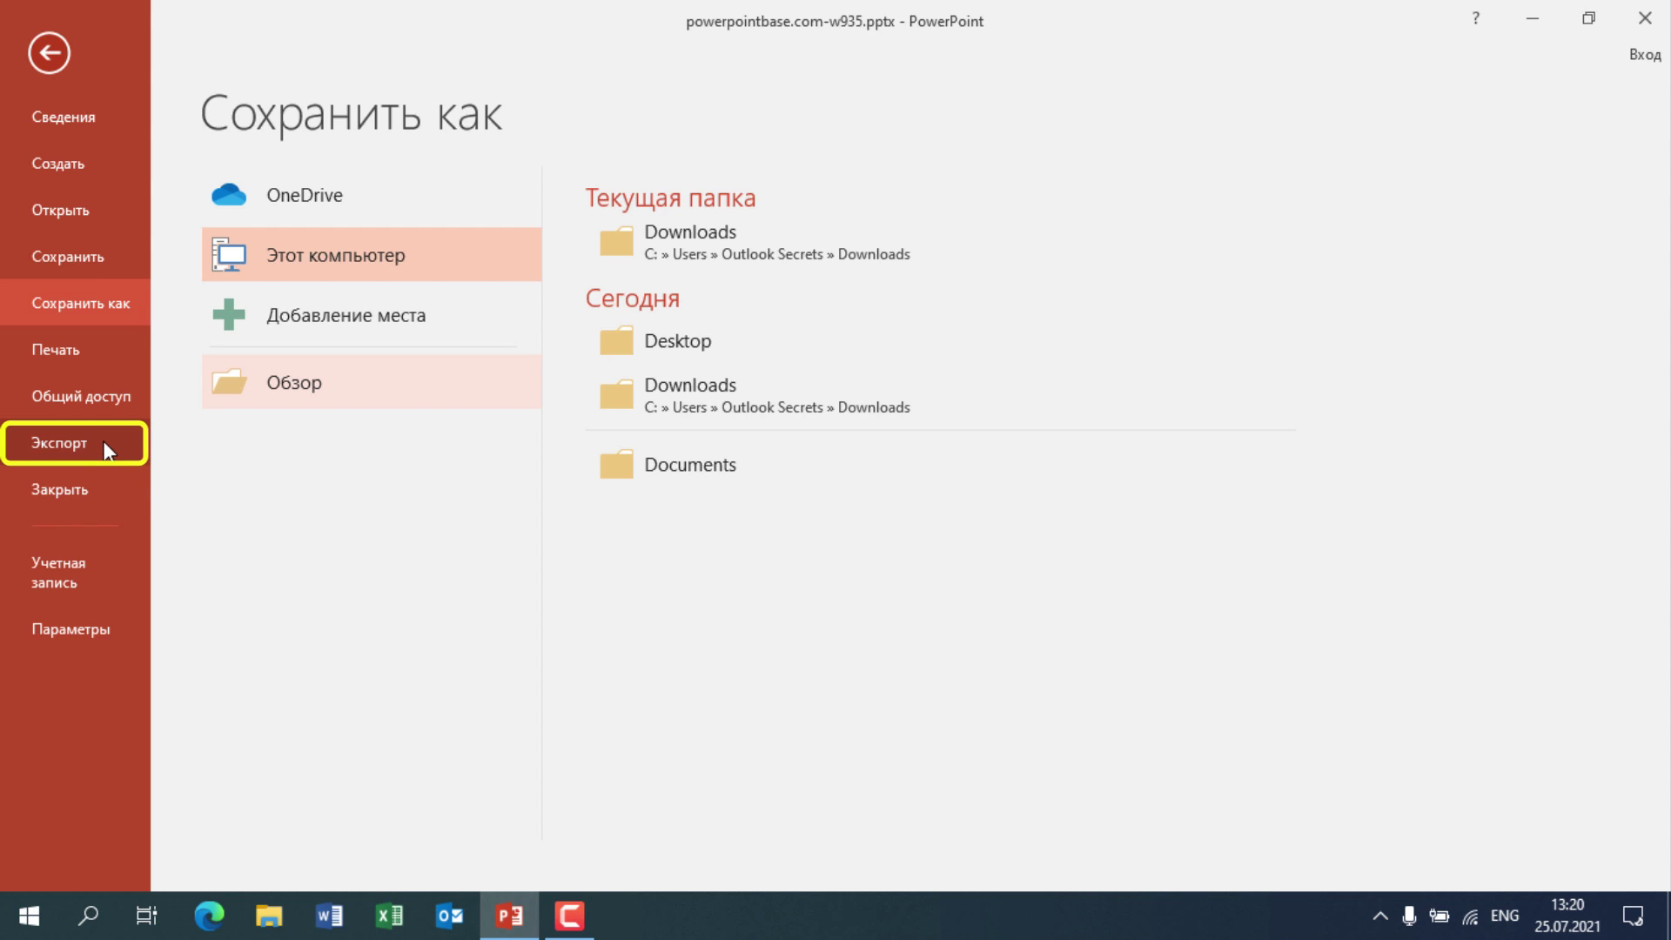
In the Создать видео export options, set the per-slide duration to 03,00
left_click(105, 442)
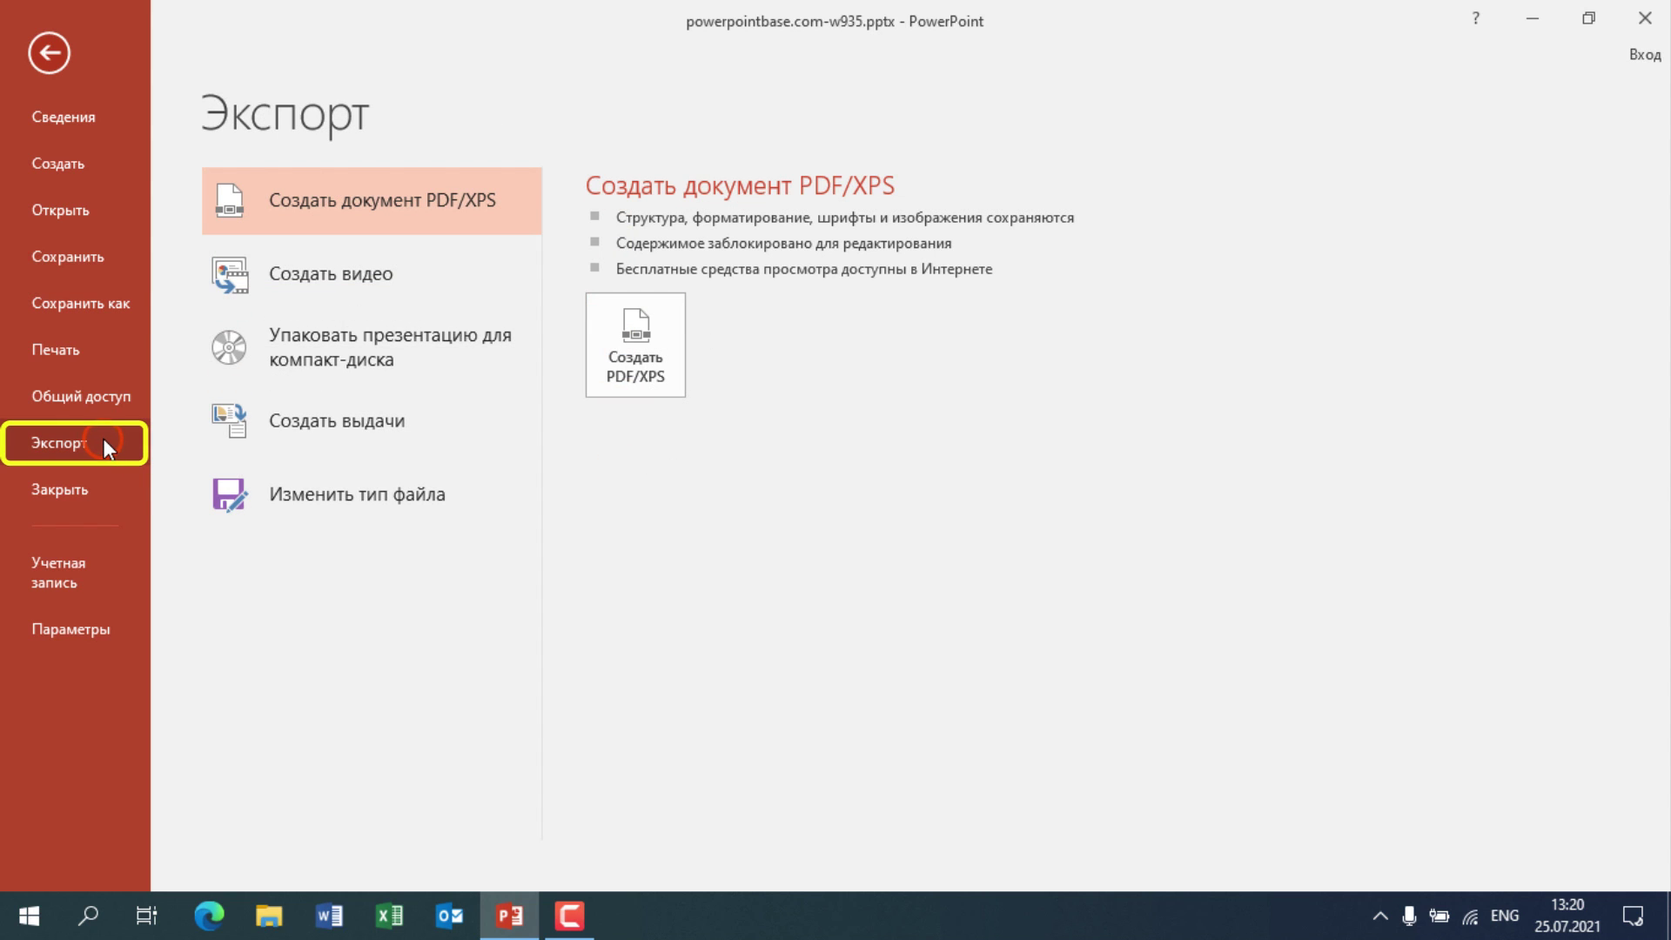
left_click(403, 262)
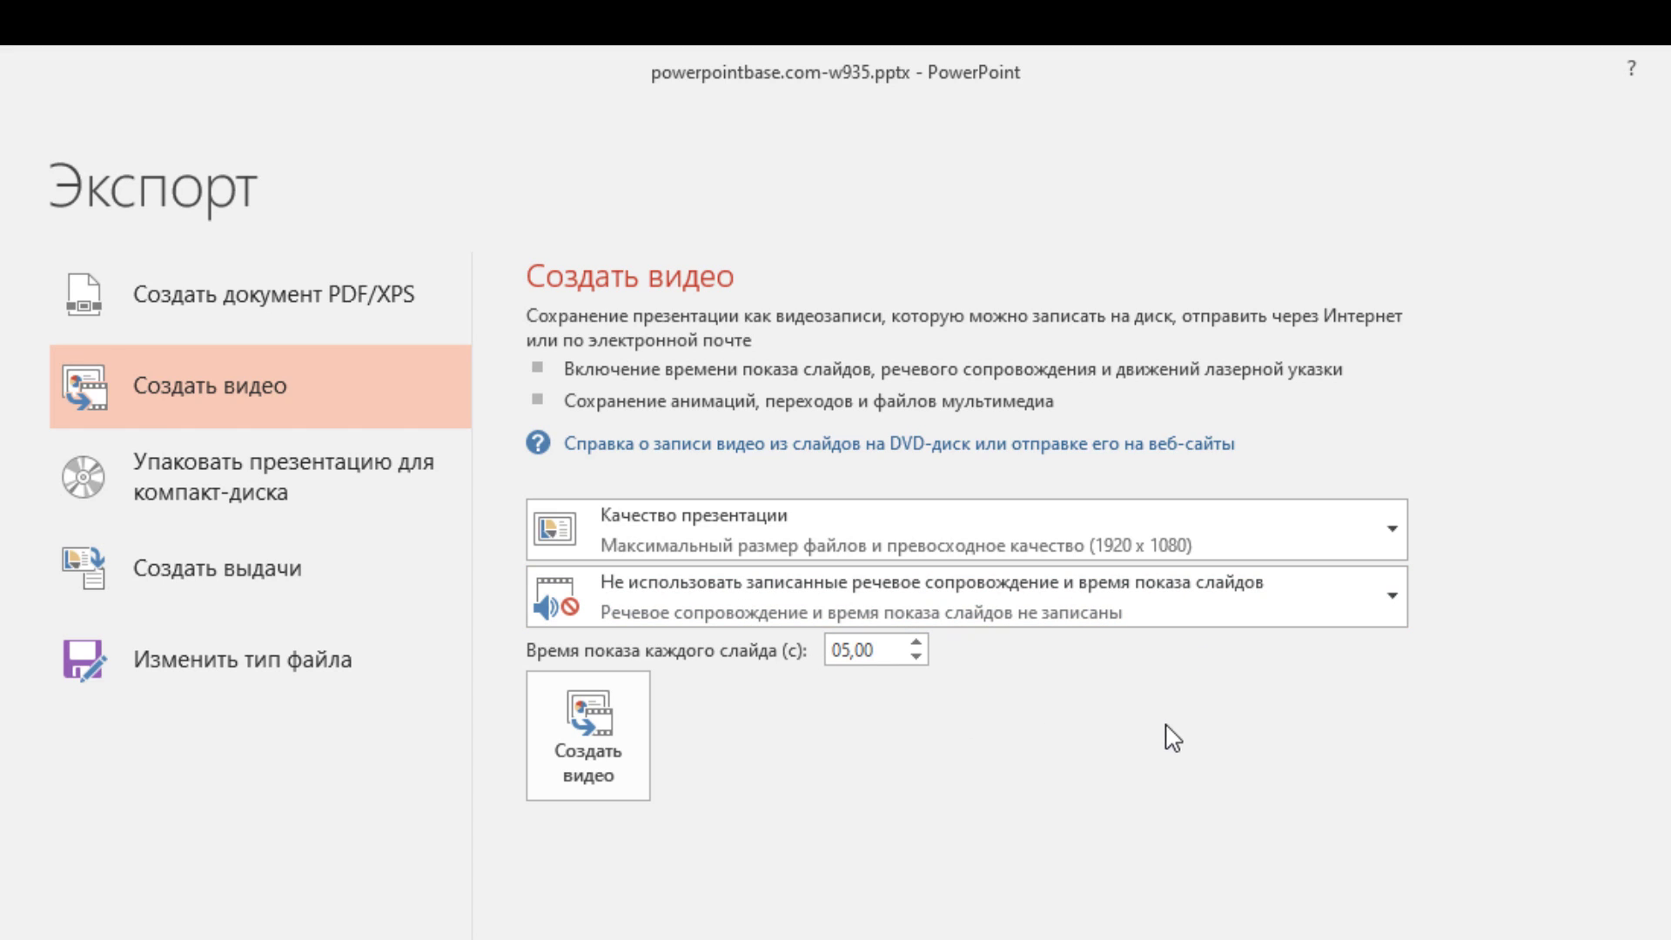
double_click(851, 651)
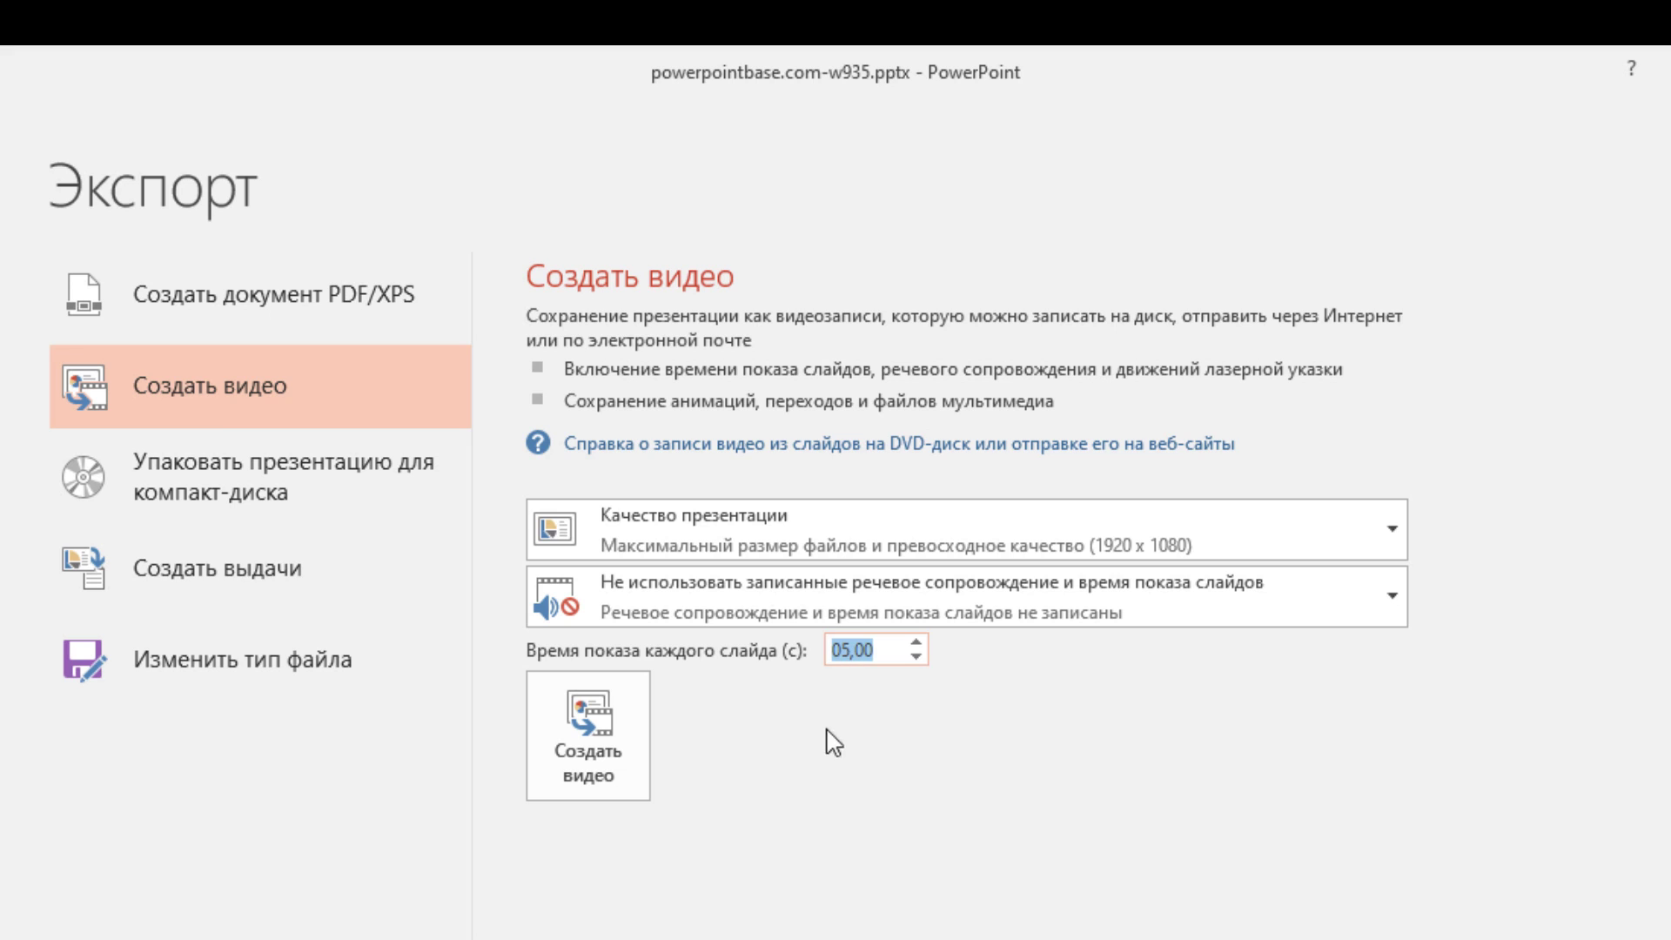
left_click(916, 656)
left_click(915, 656)
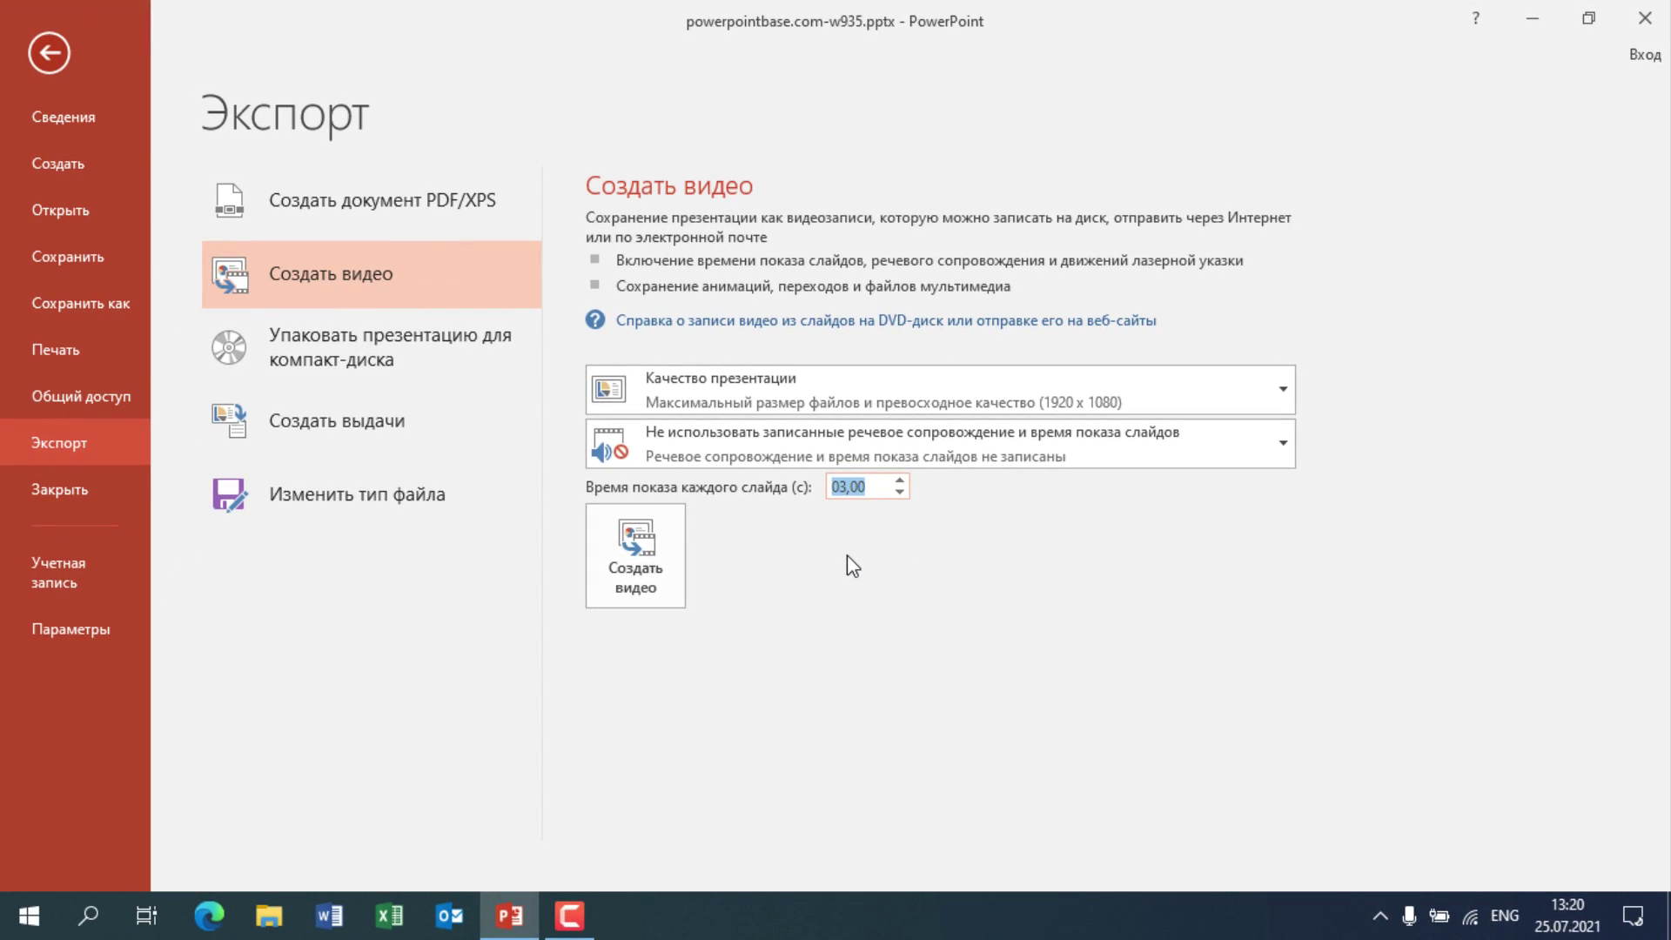
Export powerpointbase.com-w935.mp4 to the Desktop and minimize PowerPoint
left_click(626, 548)
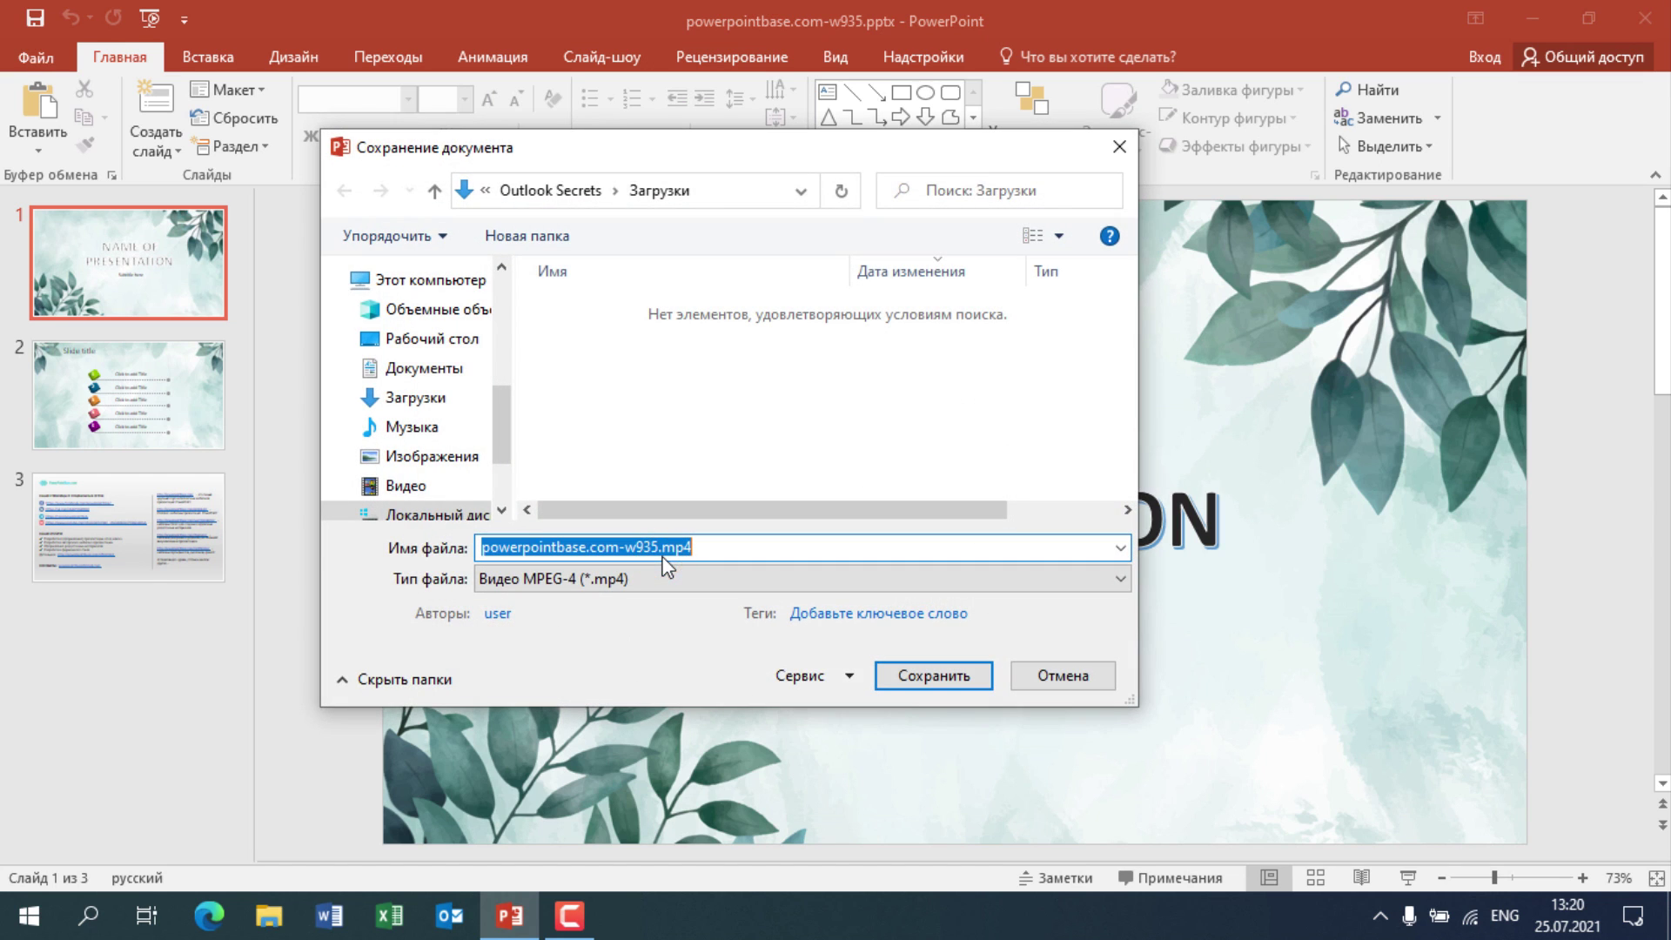
left_click(435, 339)
left_click(981, 679)
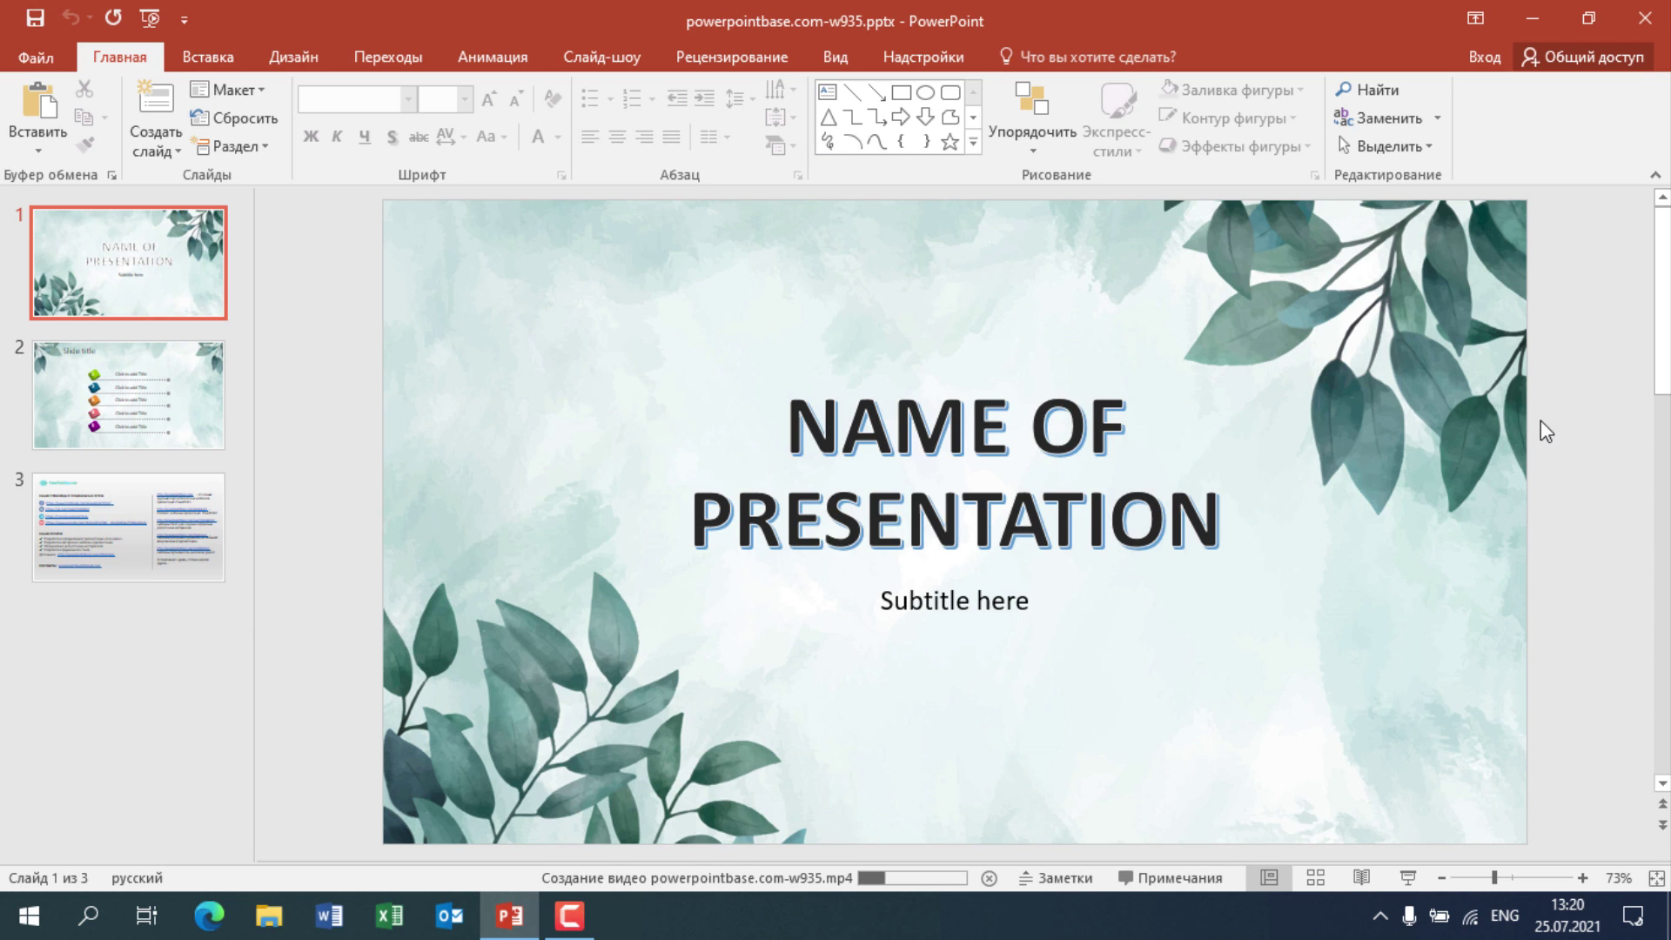
left_click(1645, 19)
Spread out the desktop icons and play powerpointbase.com-w935.mp4 full screen in Movies & TV
left_click(1522, 272)
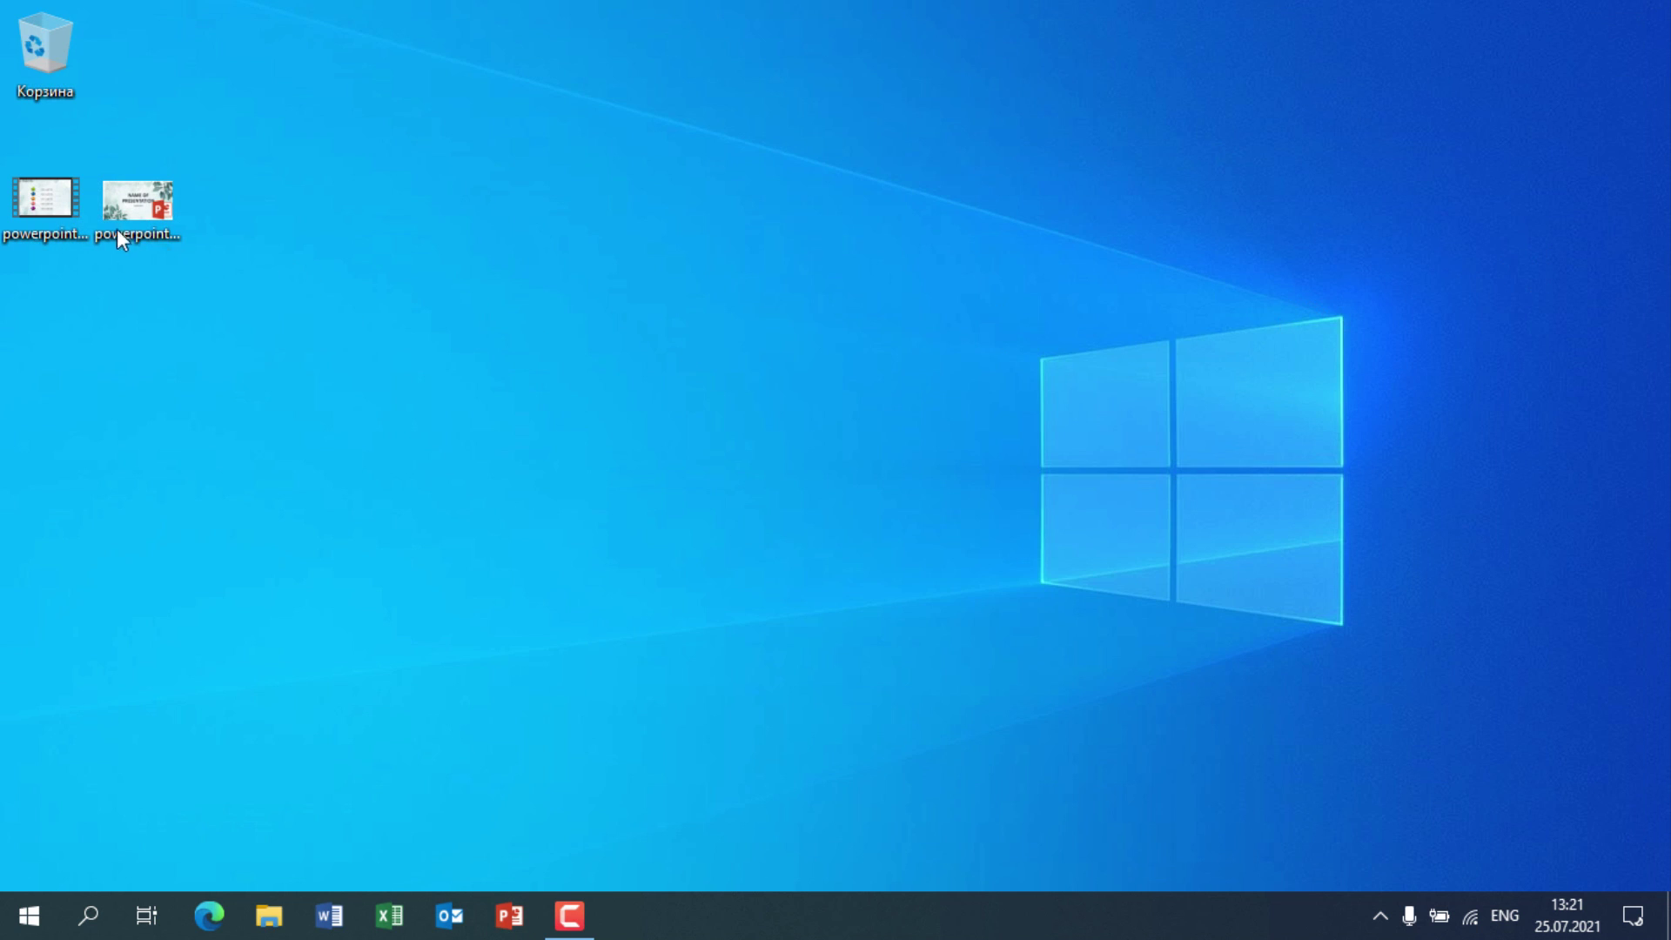
left_click_drag(46, 204, 505, 348)
mouse_move(156, 212)
left_mouse_down()
mouse_move(126, 217)
mouse_move(414, 214)
left_mouse_up()
left_click_drag(505, 348, 688, 208)
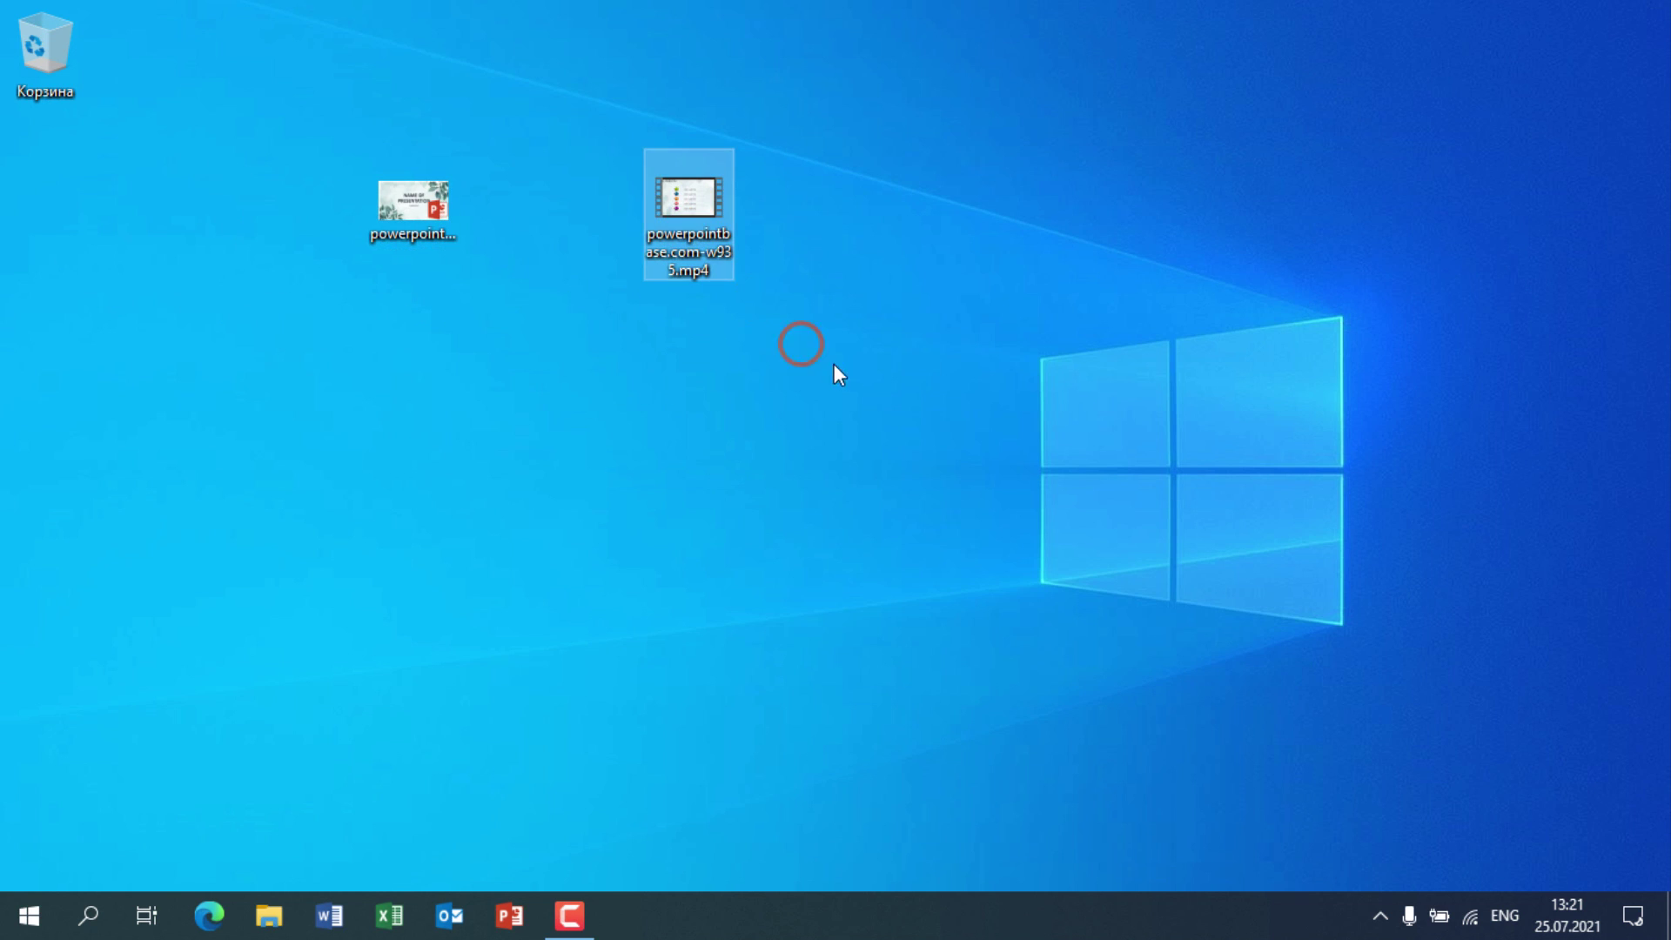
double_click(712, 191)
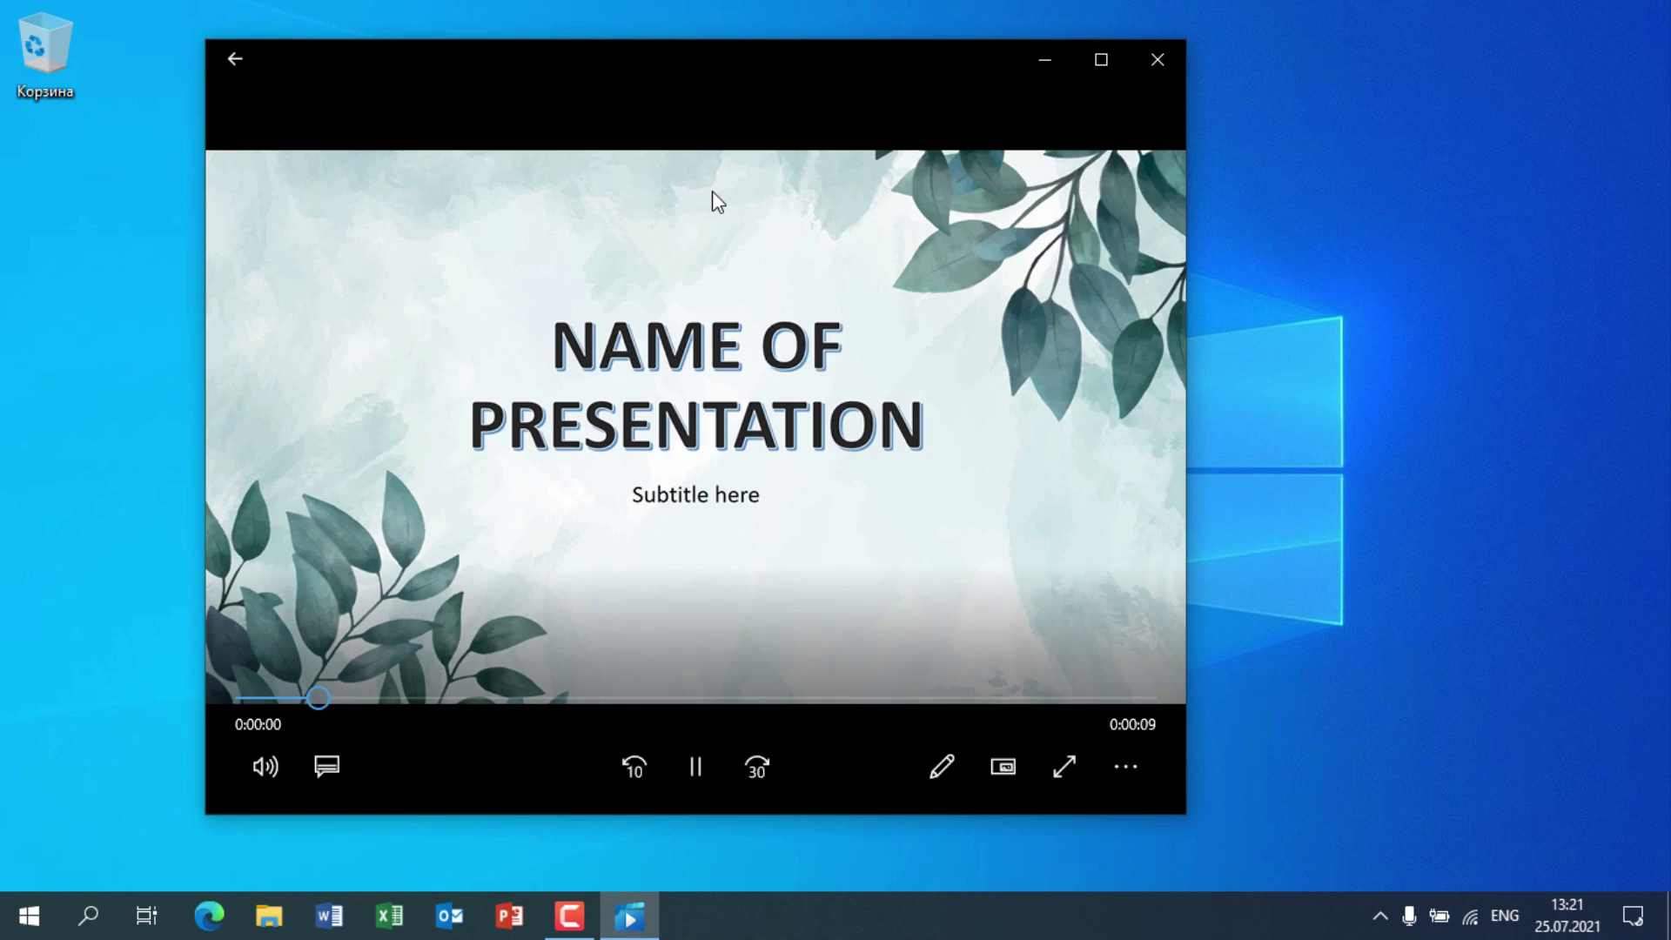
double_click(1036, 452)
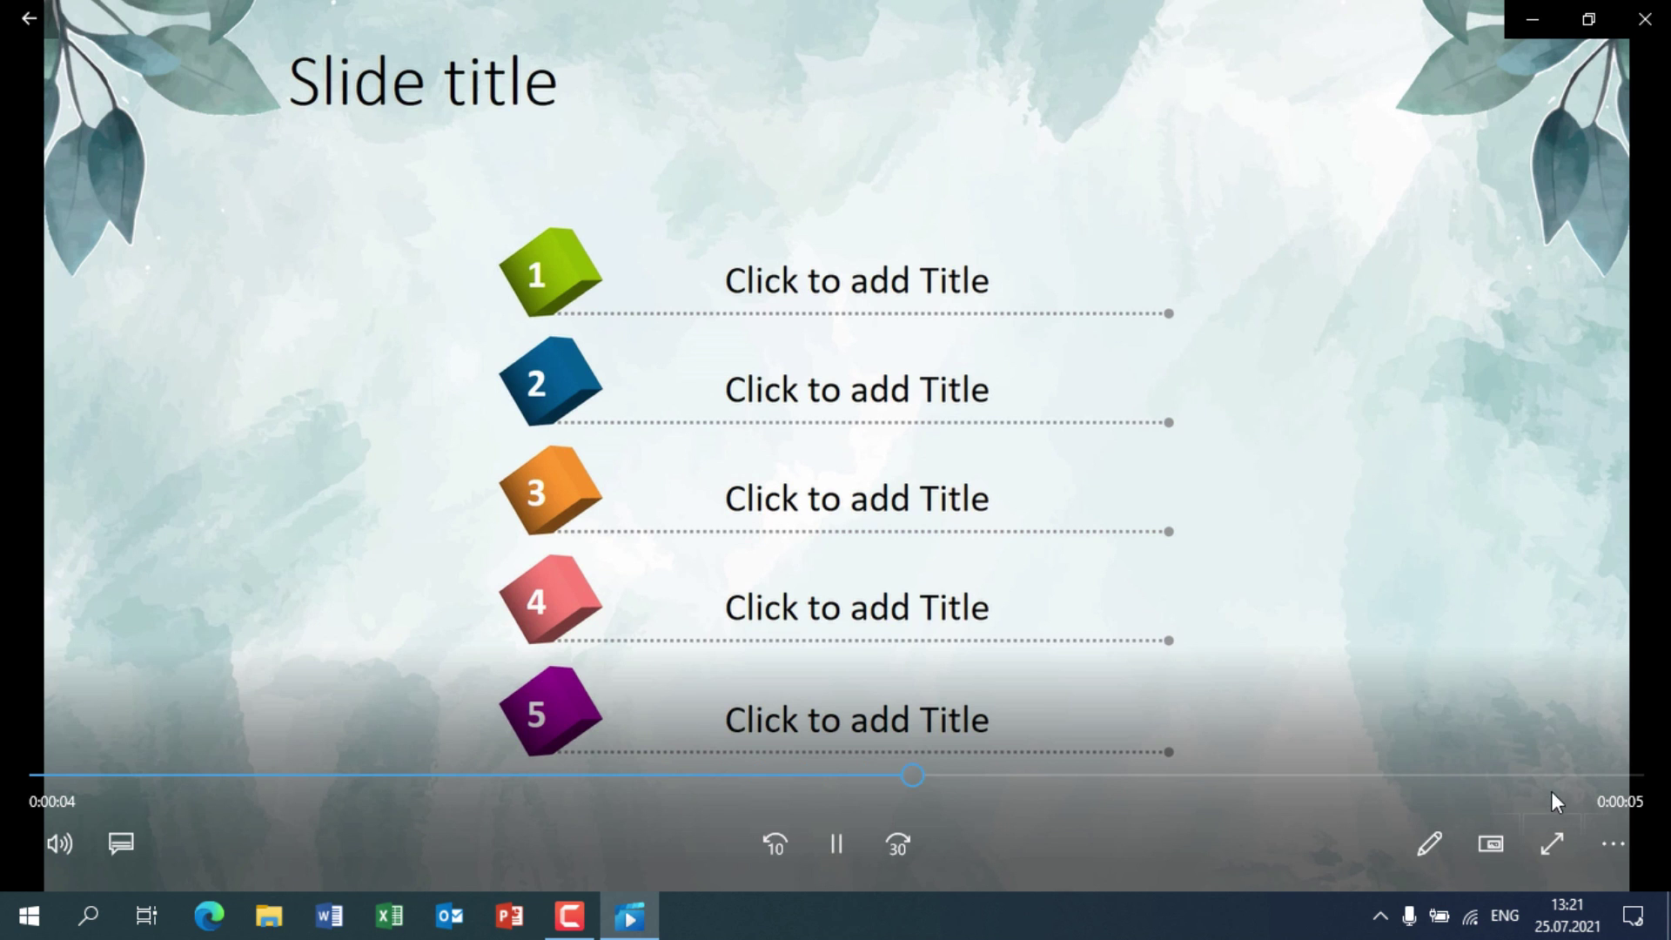
Turn on Повтор playback, watch it full screen, then exit and close the player
left_click(1613, 844)
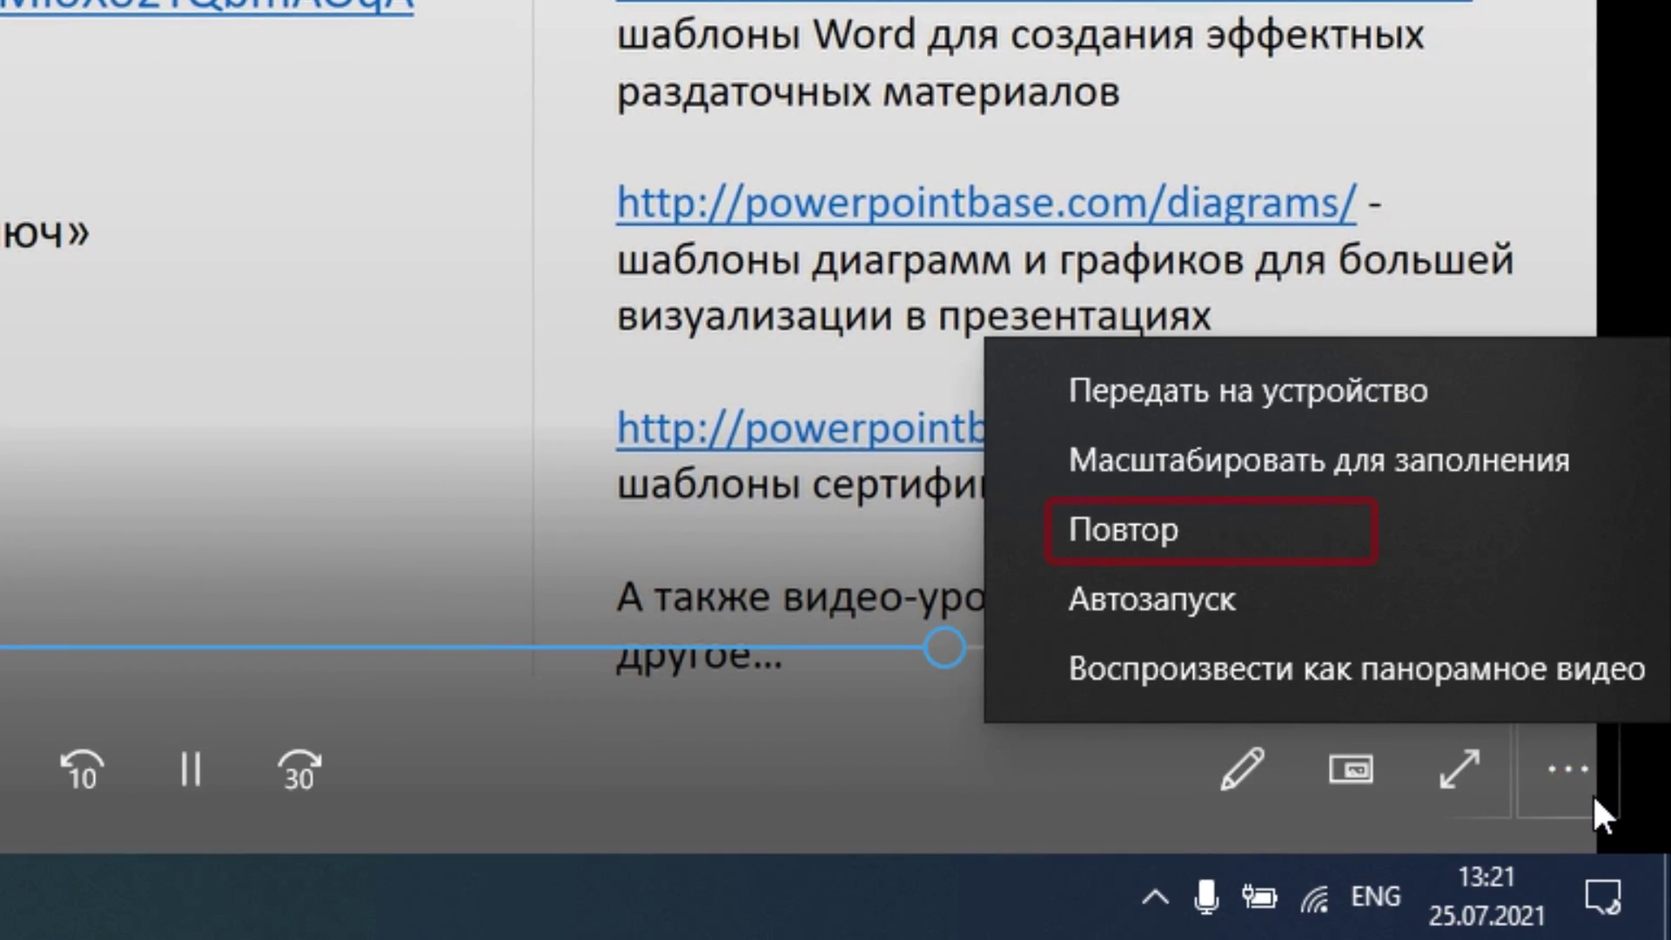
left_click(1236, 543)
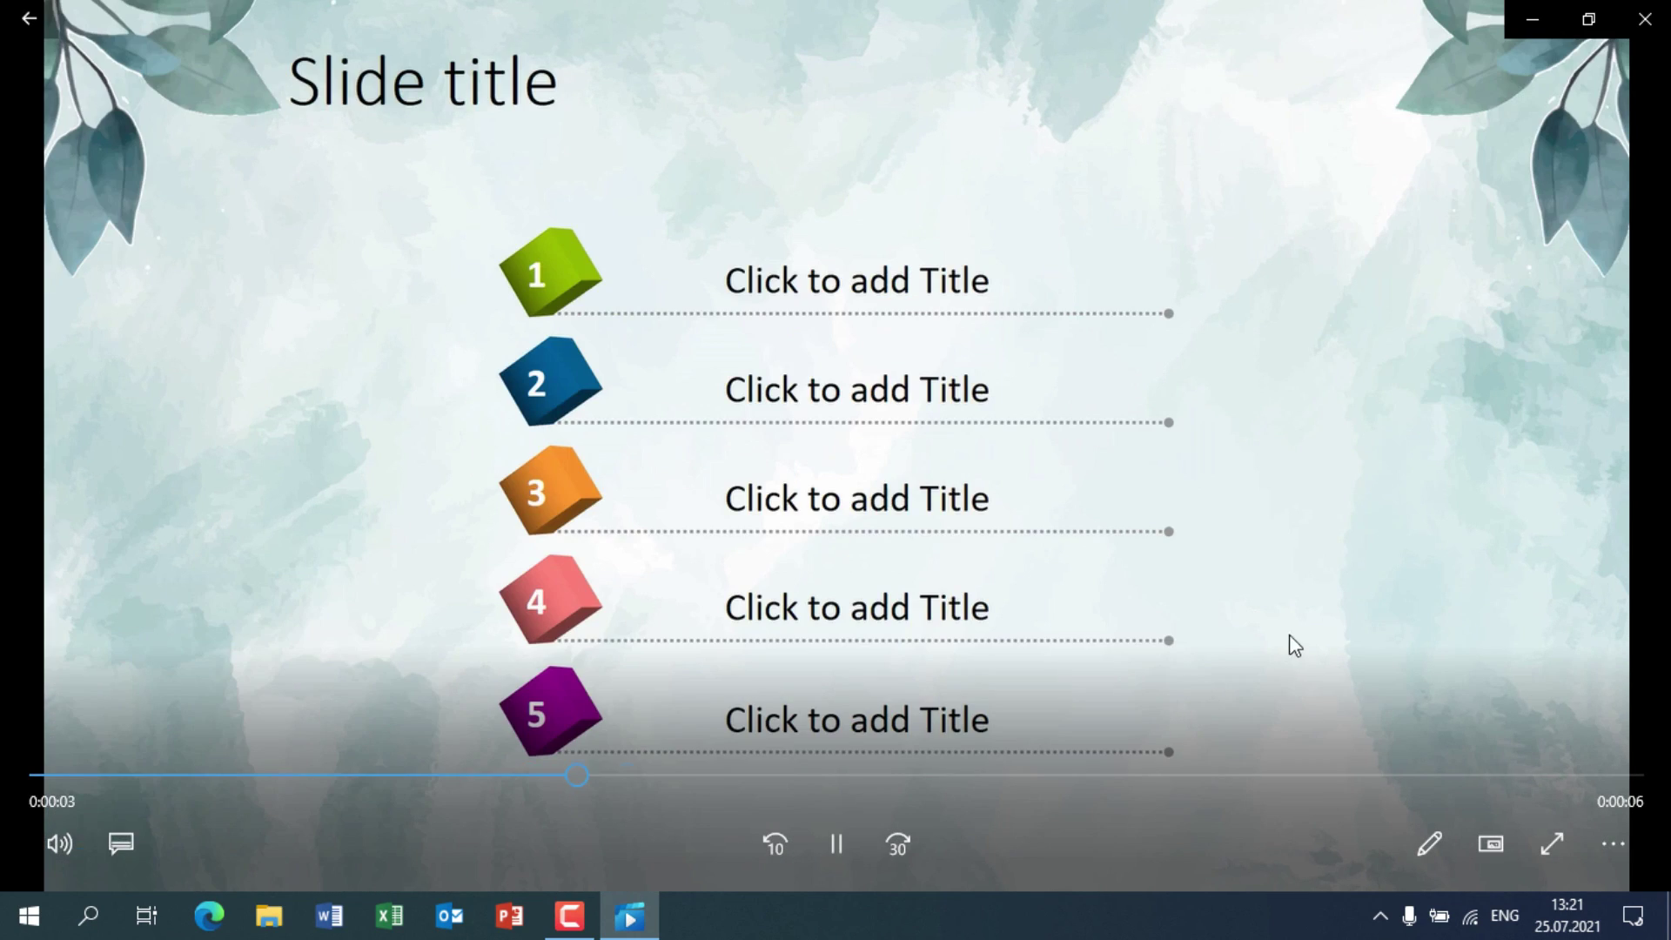
double_click(1317, 616)
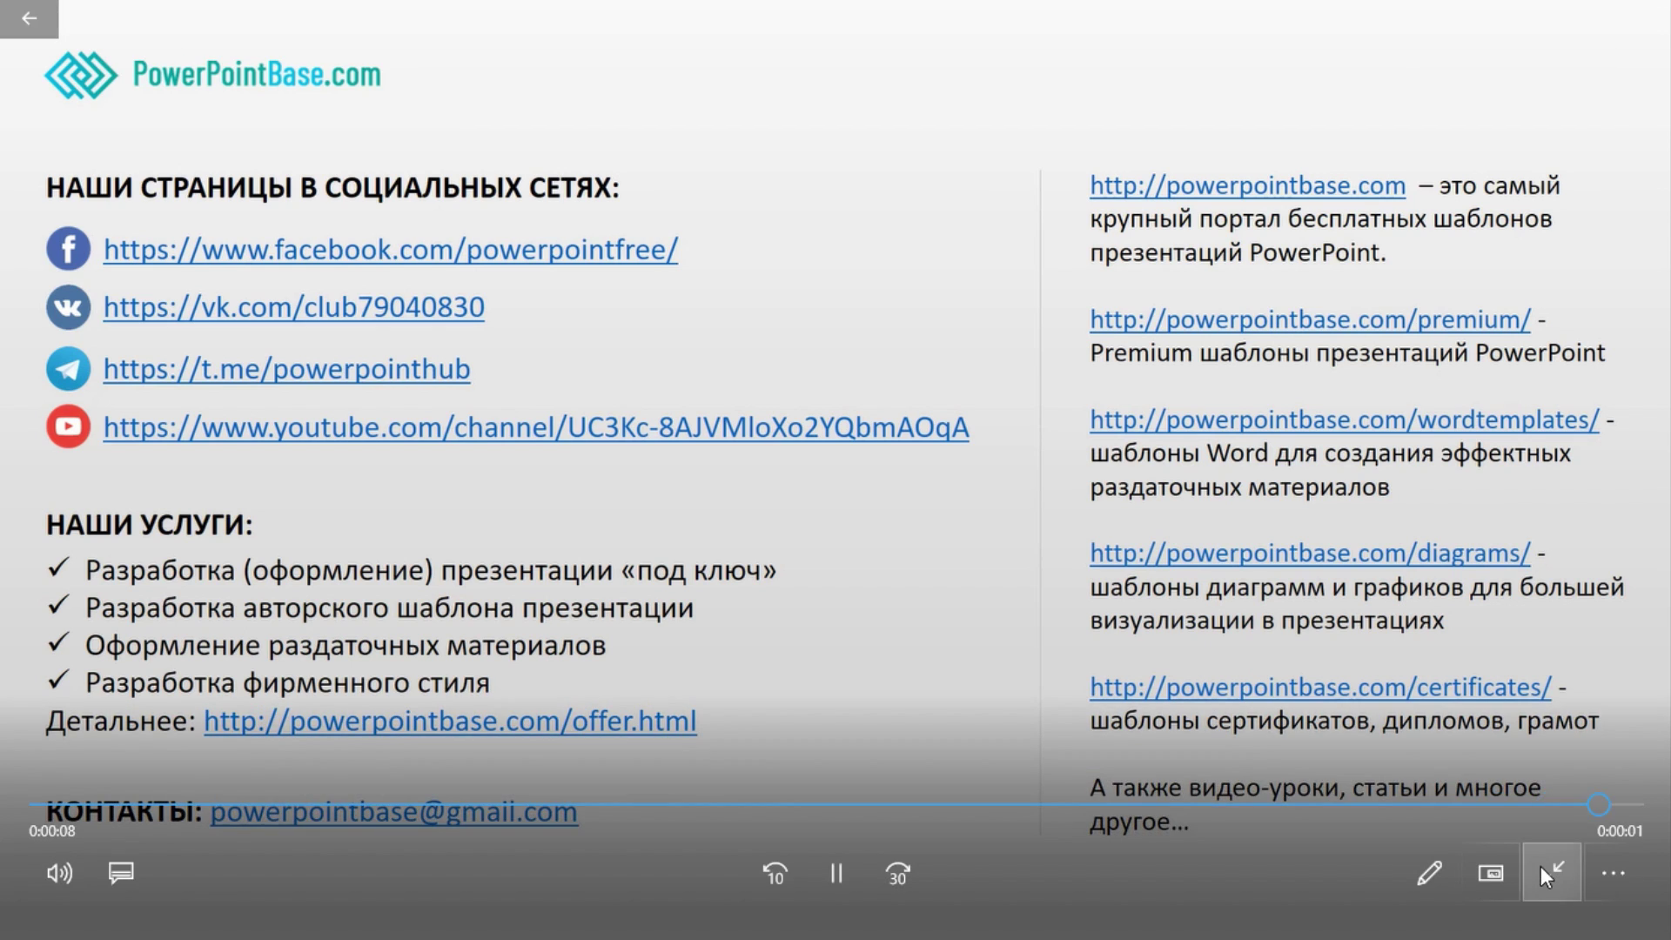
left_click(1542, 867)
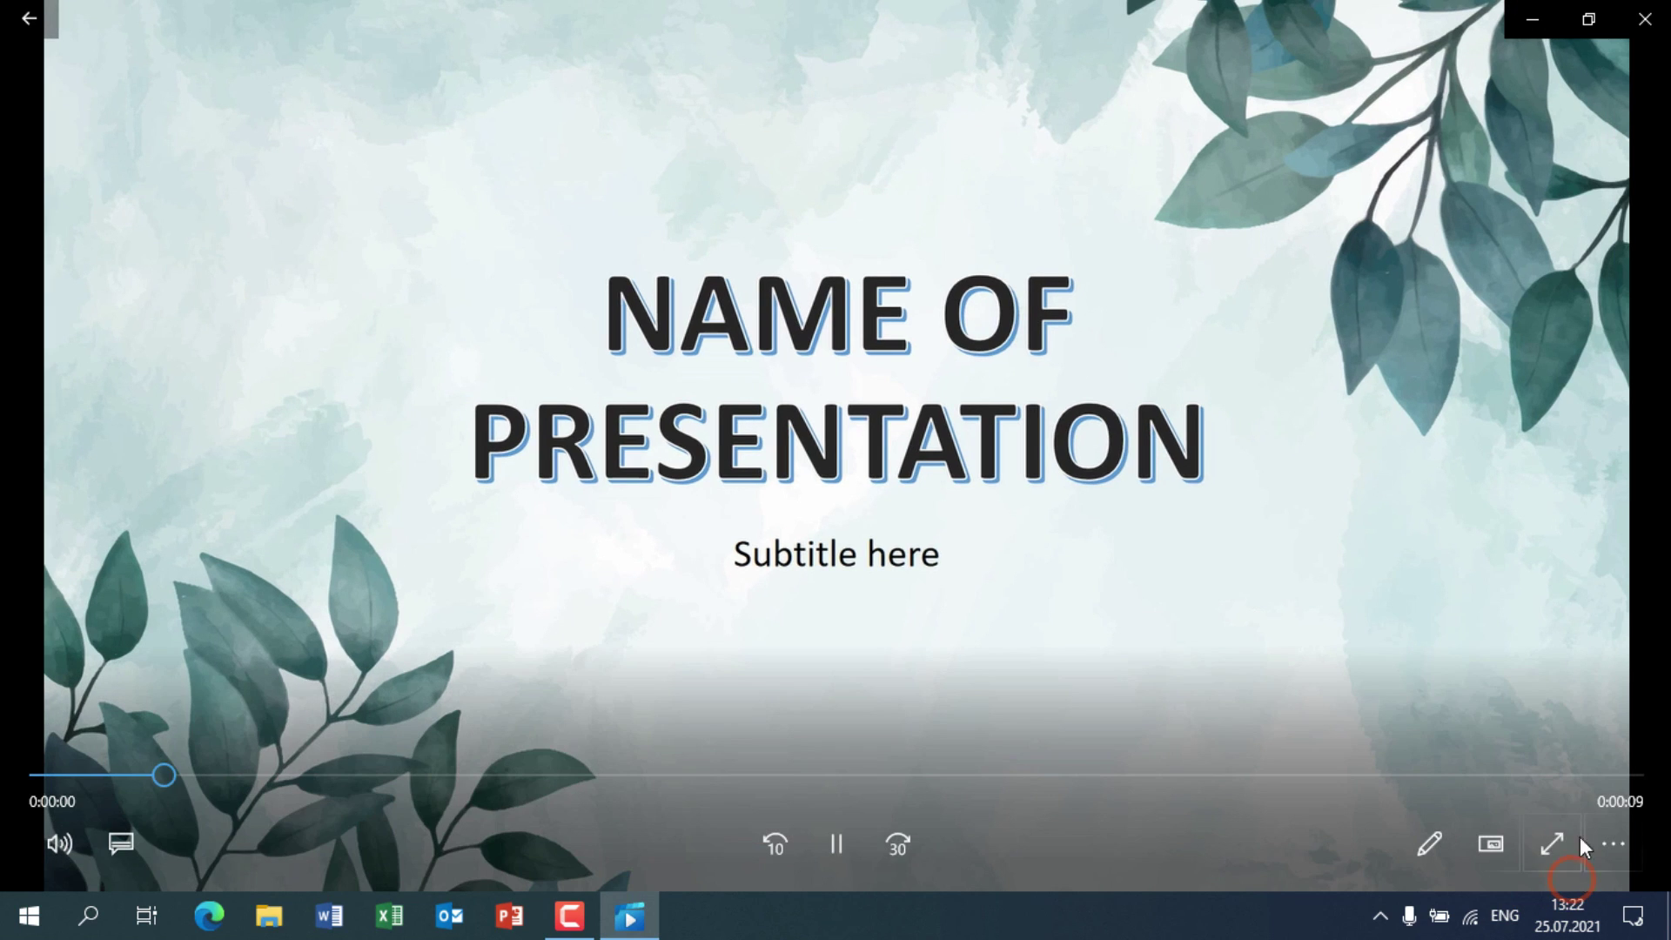
left_click(1645, 19)
Reopen powerpointbase.com-w935.pptx and keep its slide show set to run automatically in full screen
left_click(509, 914)
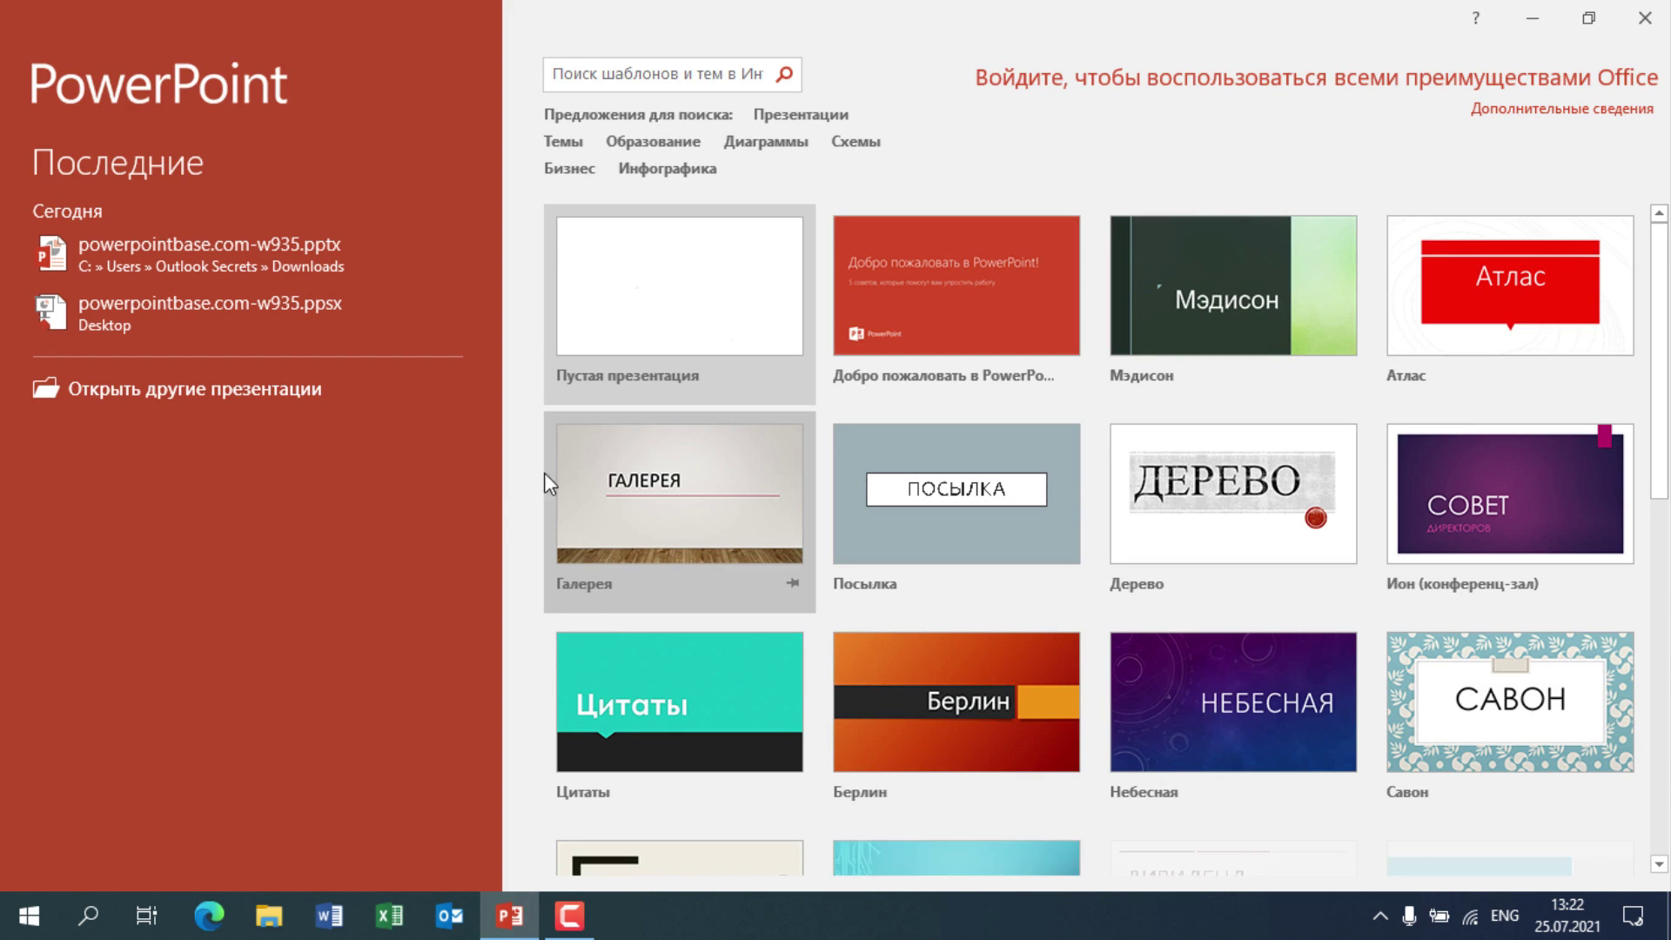
left_click(214, 263)
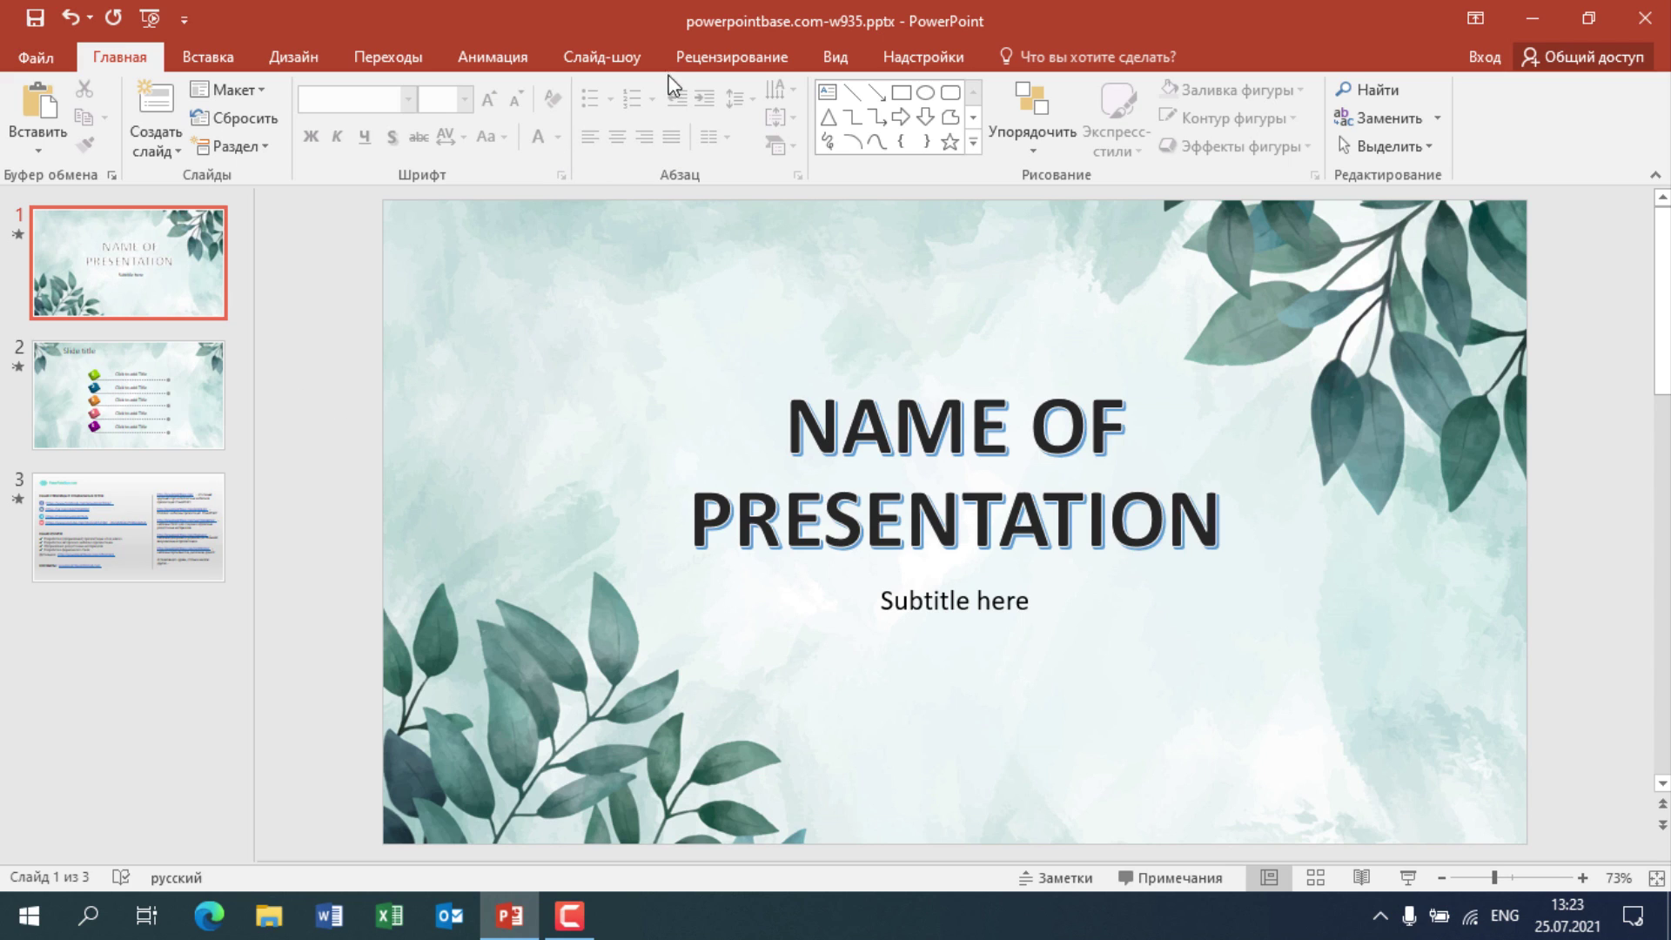
left_click(607, 55)
left_click(411, 100)
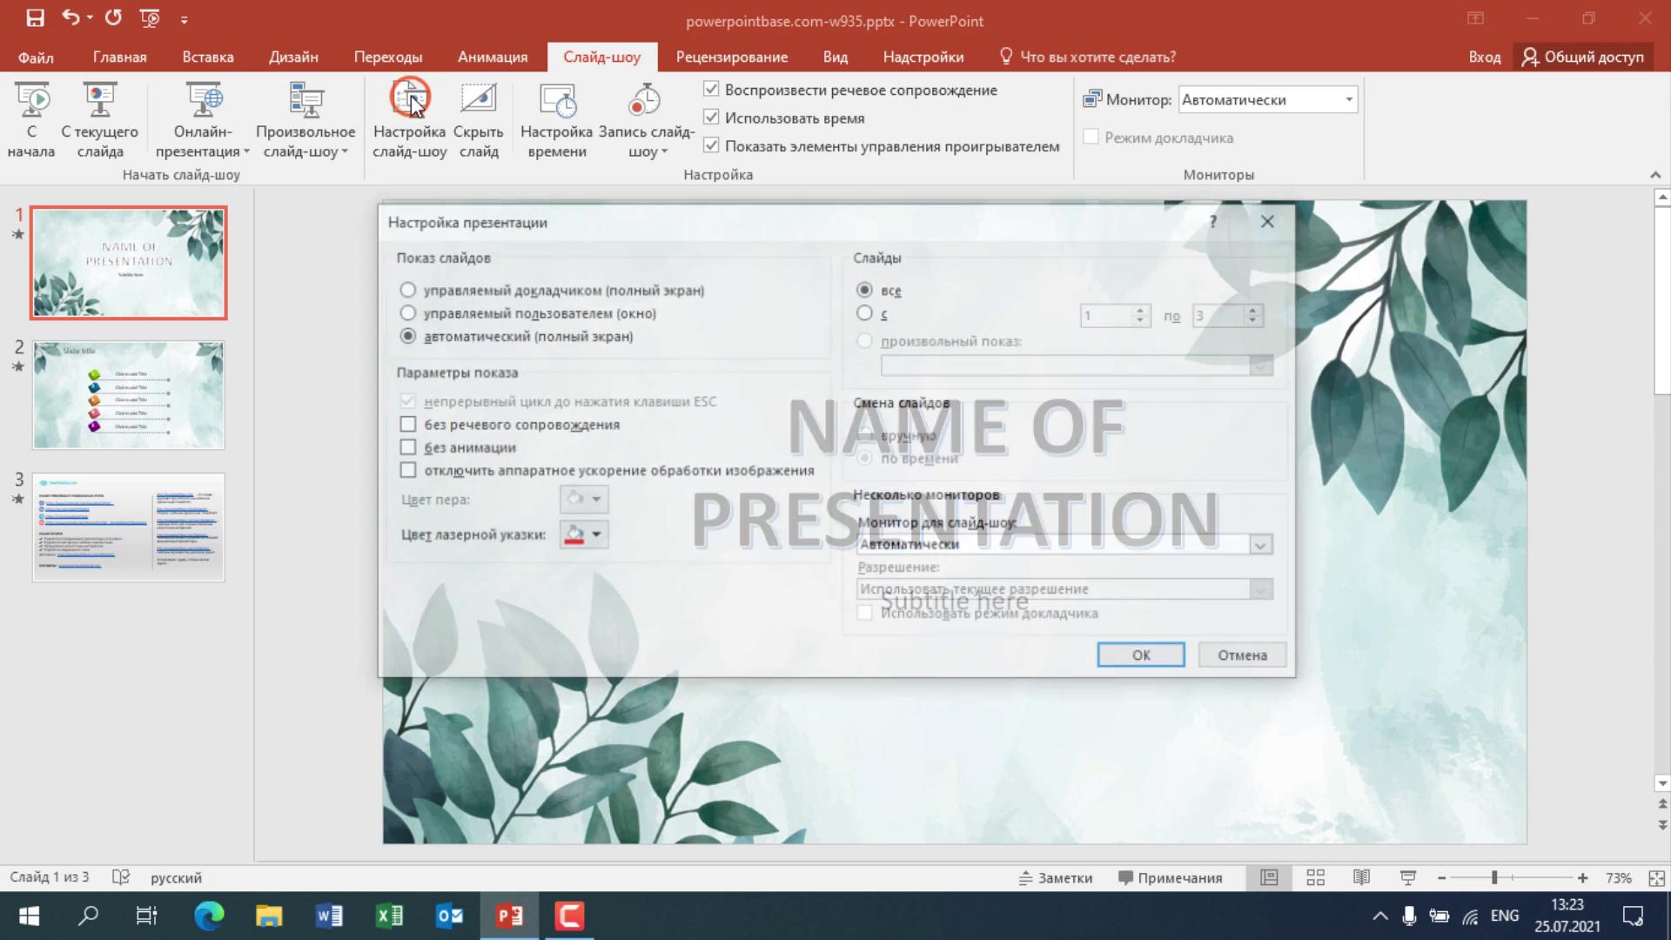
left_click(507, 338)
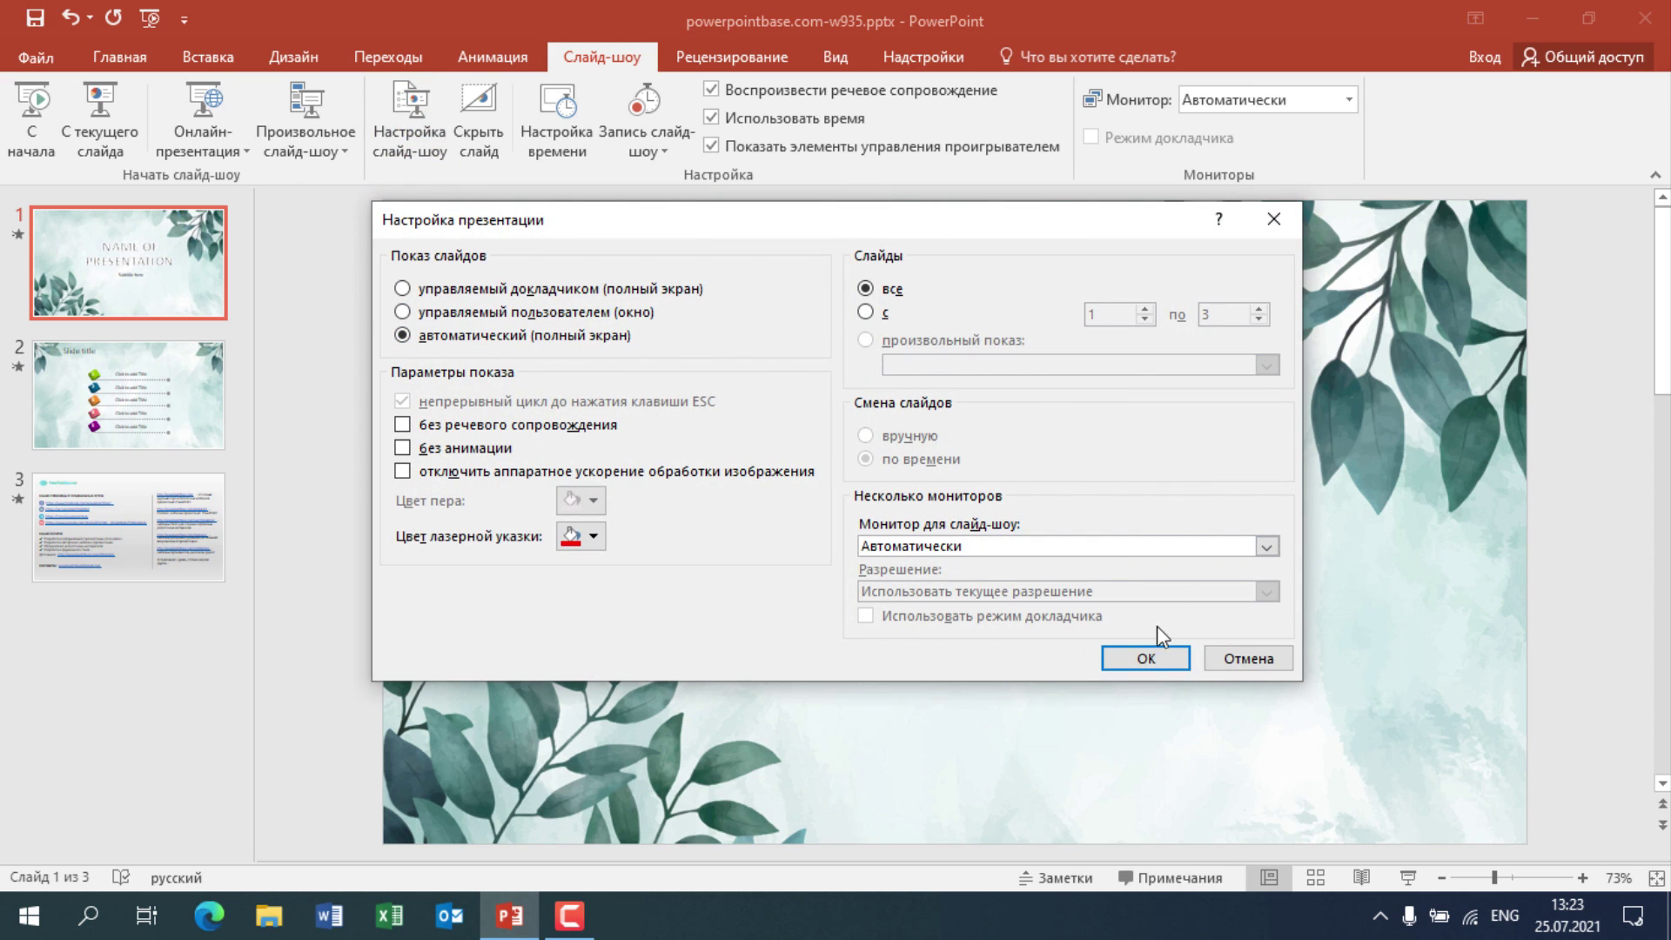
left_click(1143, 660)
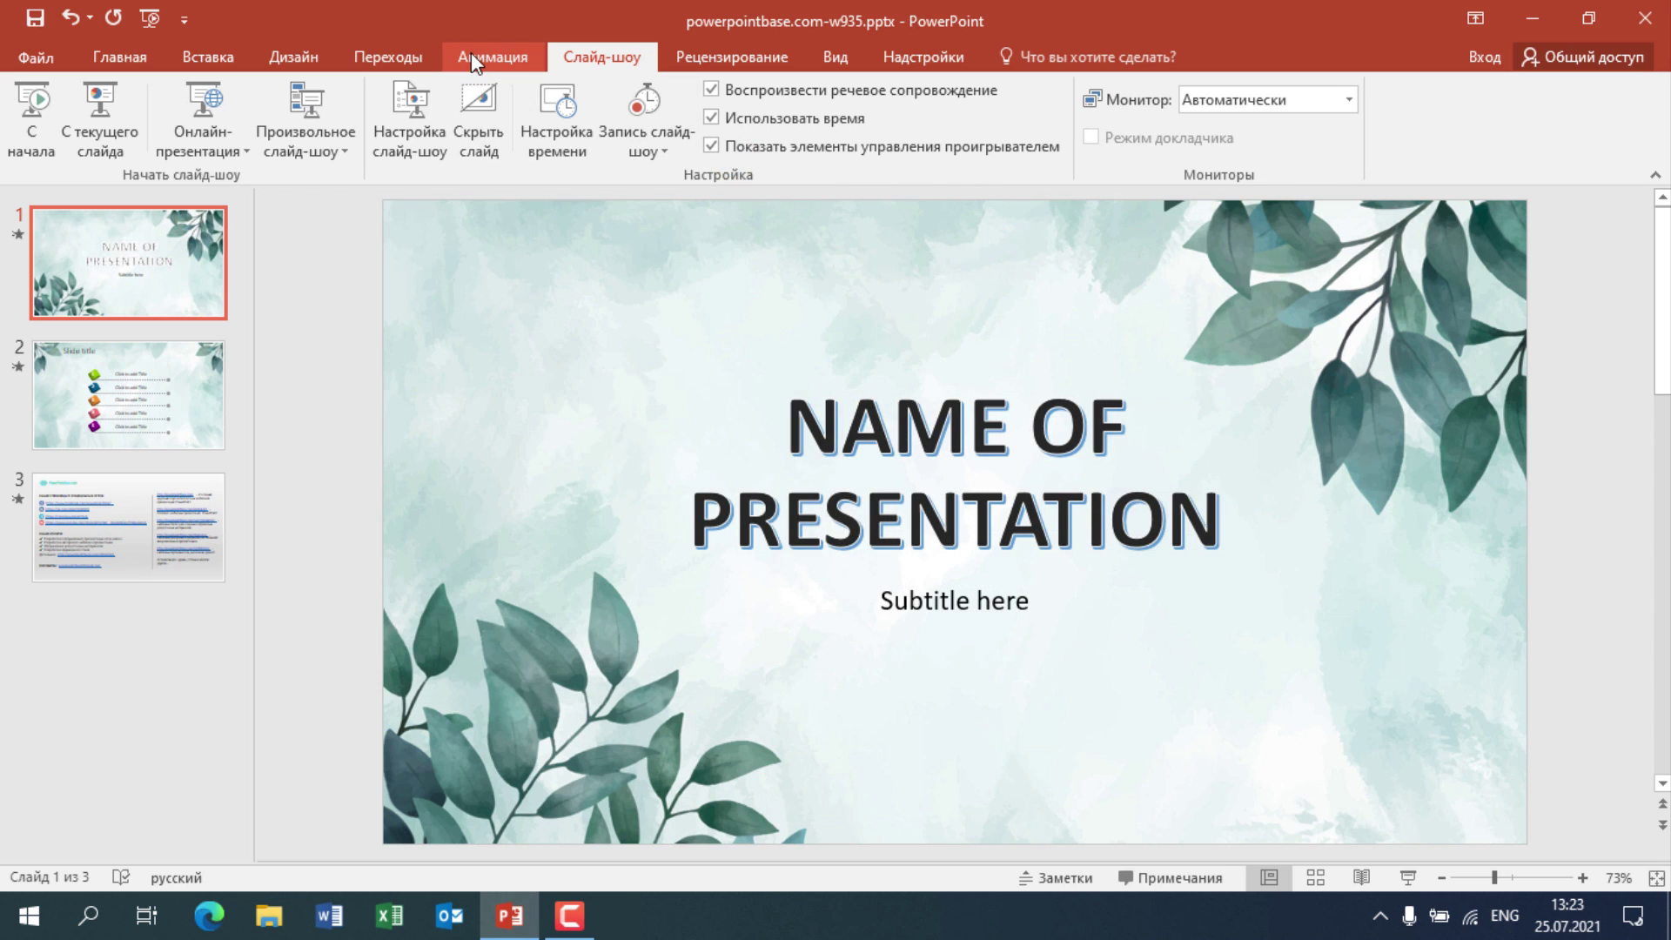
Apply the Проявление (fade) transition to all slides
left_click(392, 57)
left_click(537, 105)
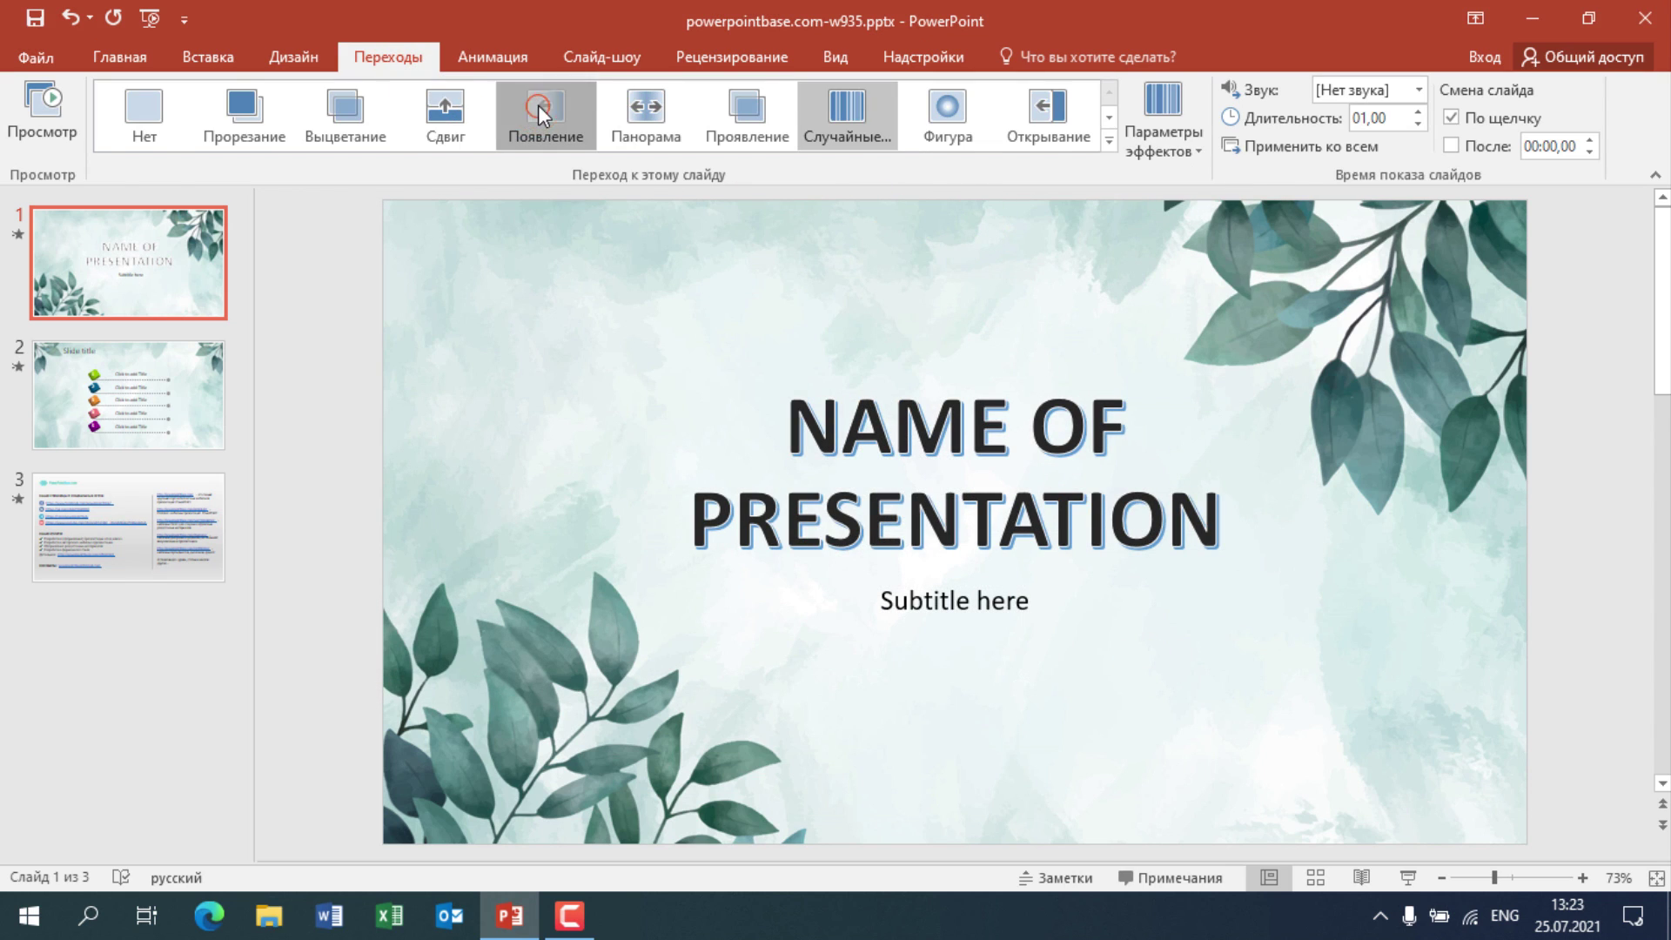
left_click(672, 132)
left_click(738, 113)
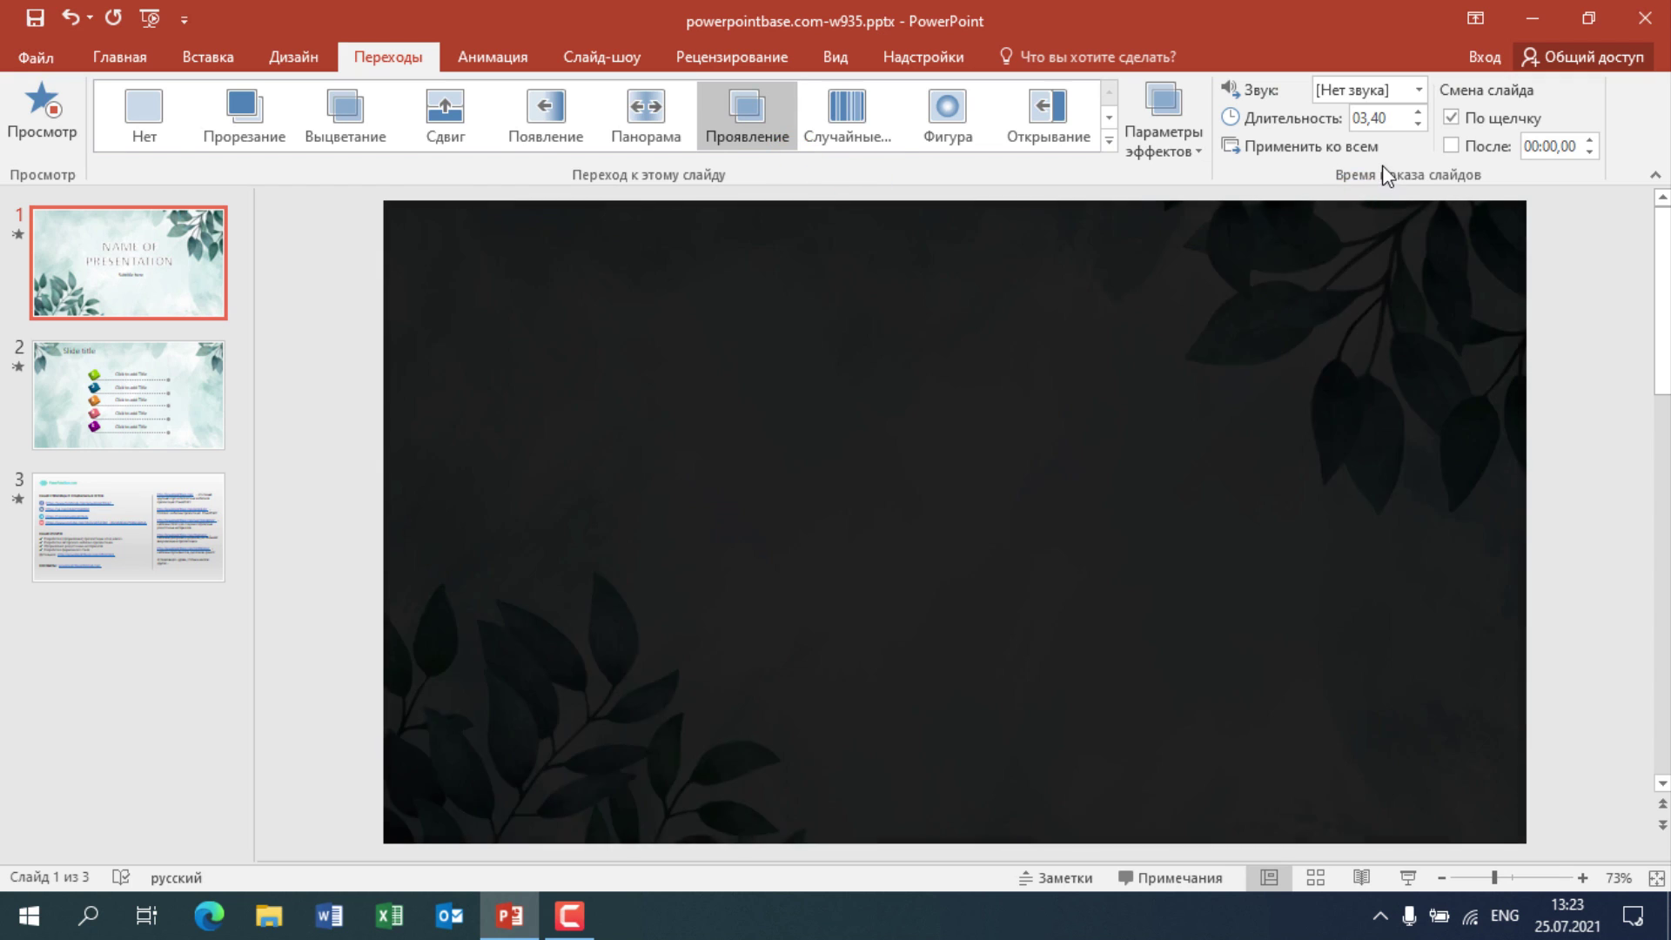
left_click(1349, 143)
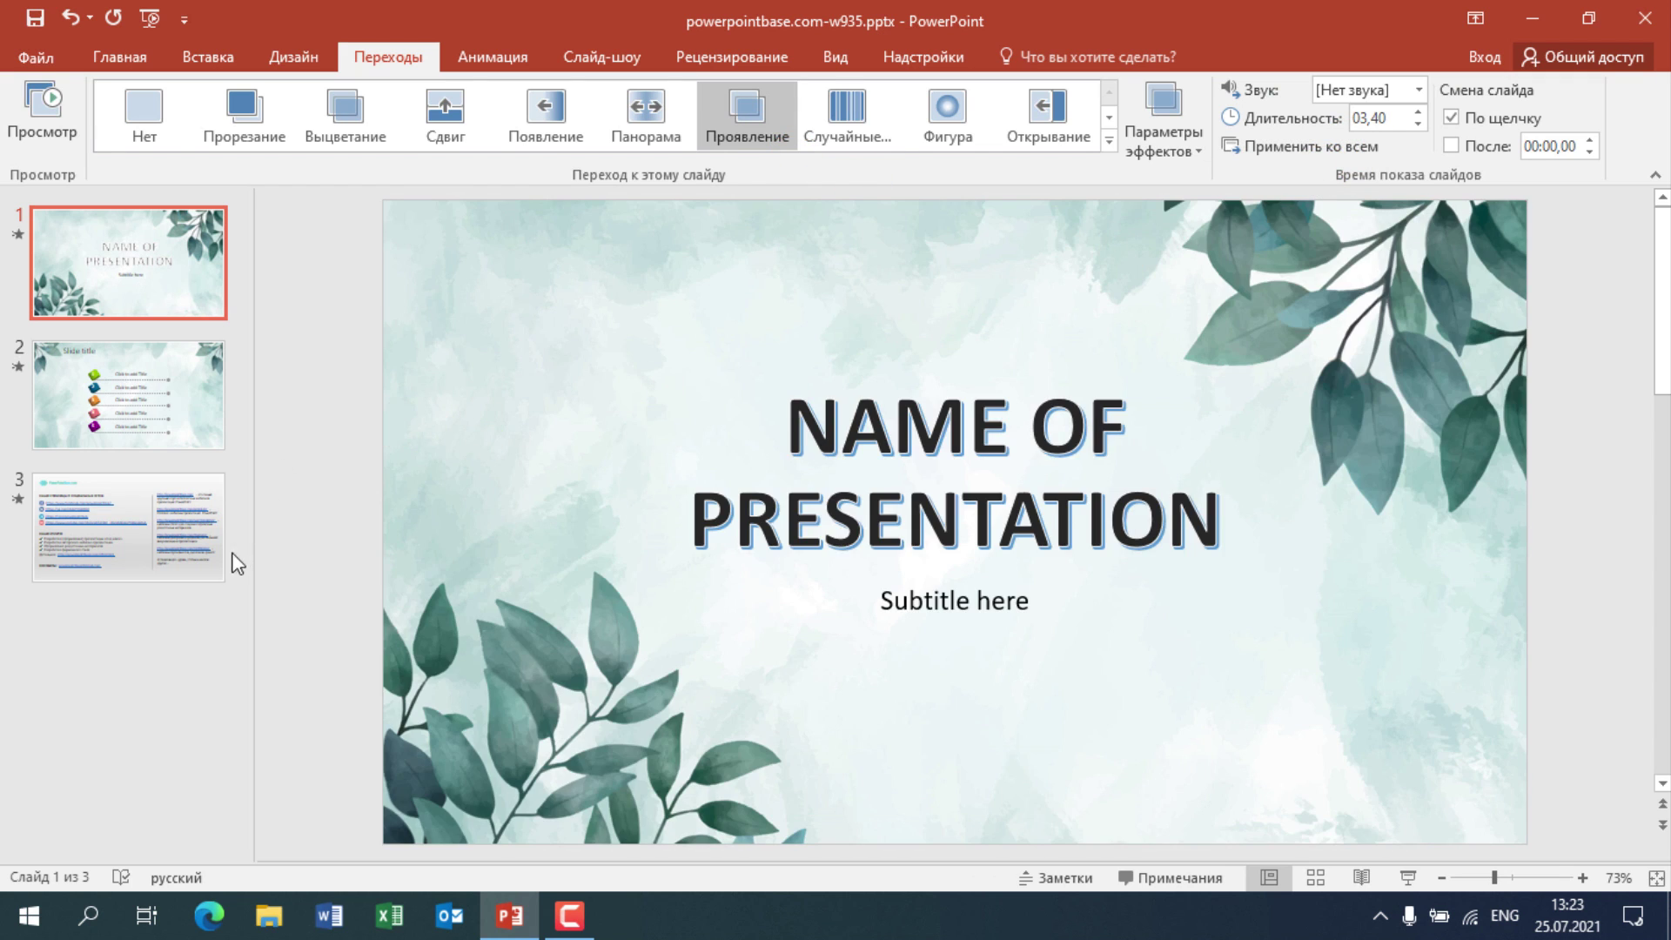
Select all three slides and make them advance automatically after 00:03,00
left_click(220, 630)
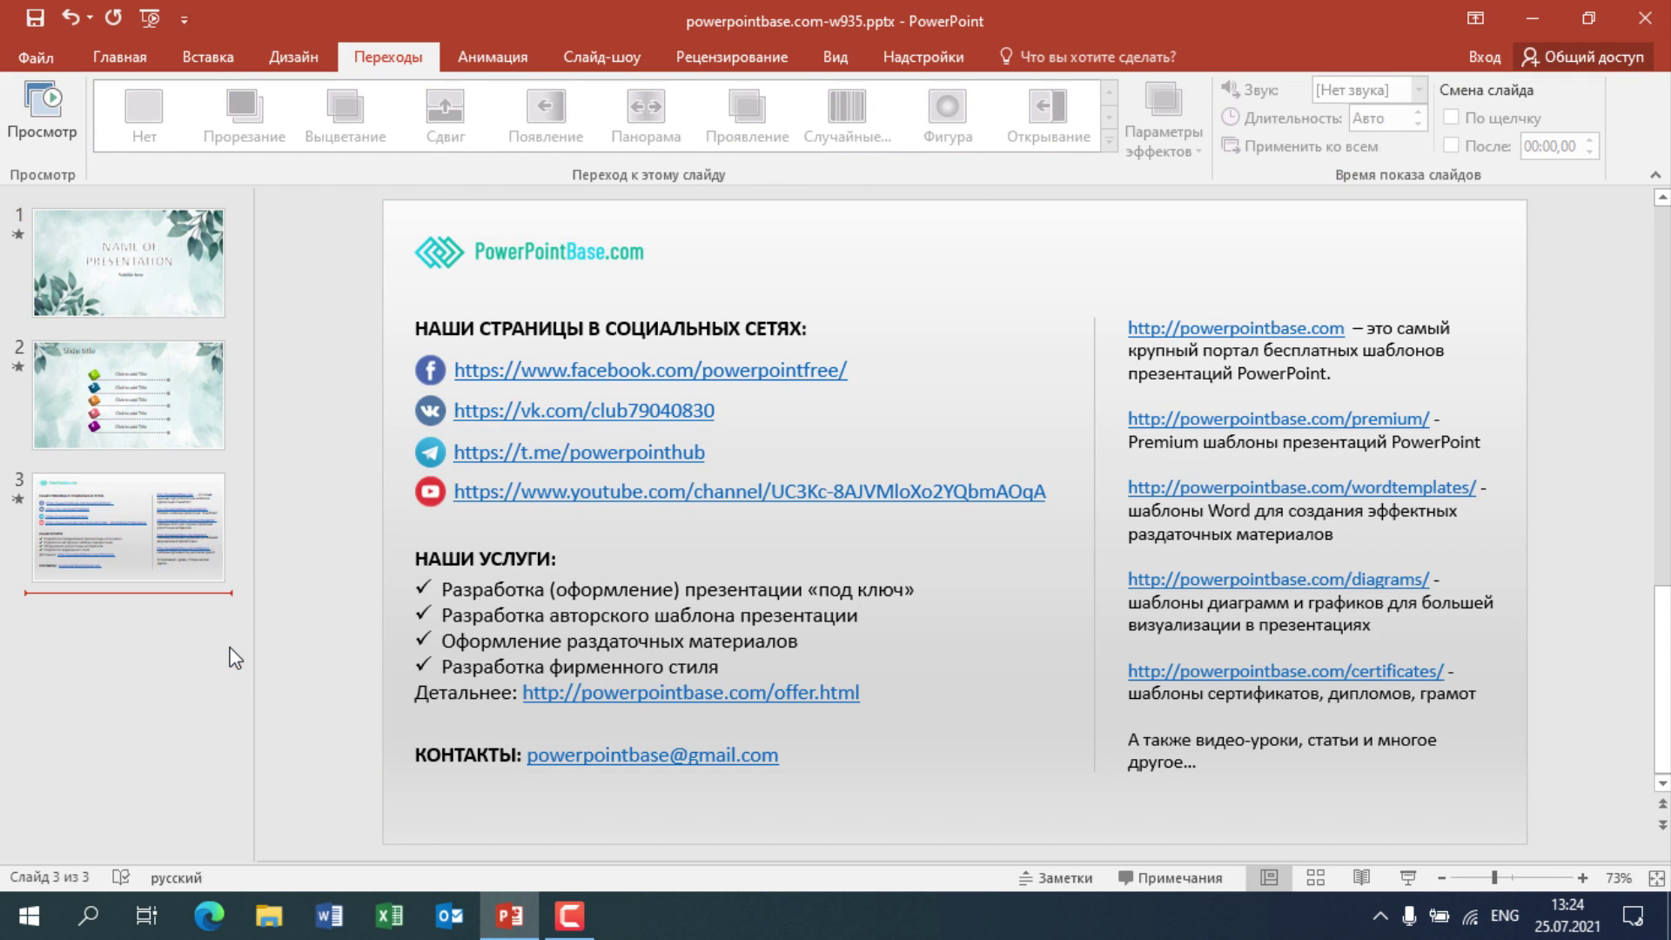
key("ctrl+a")
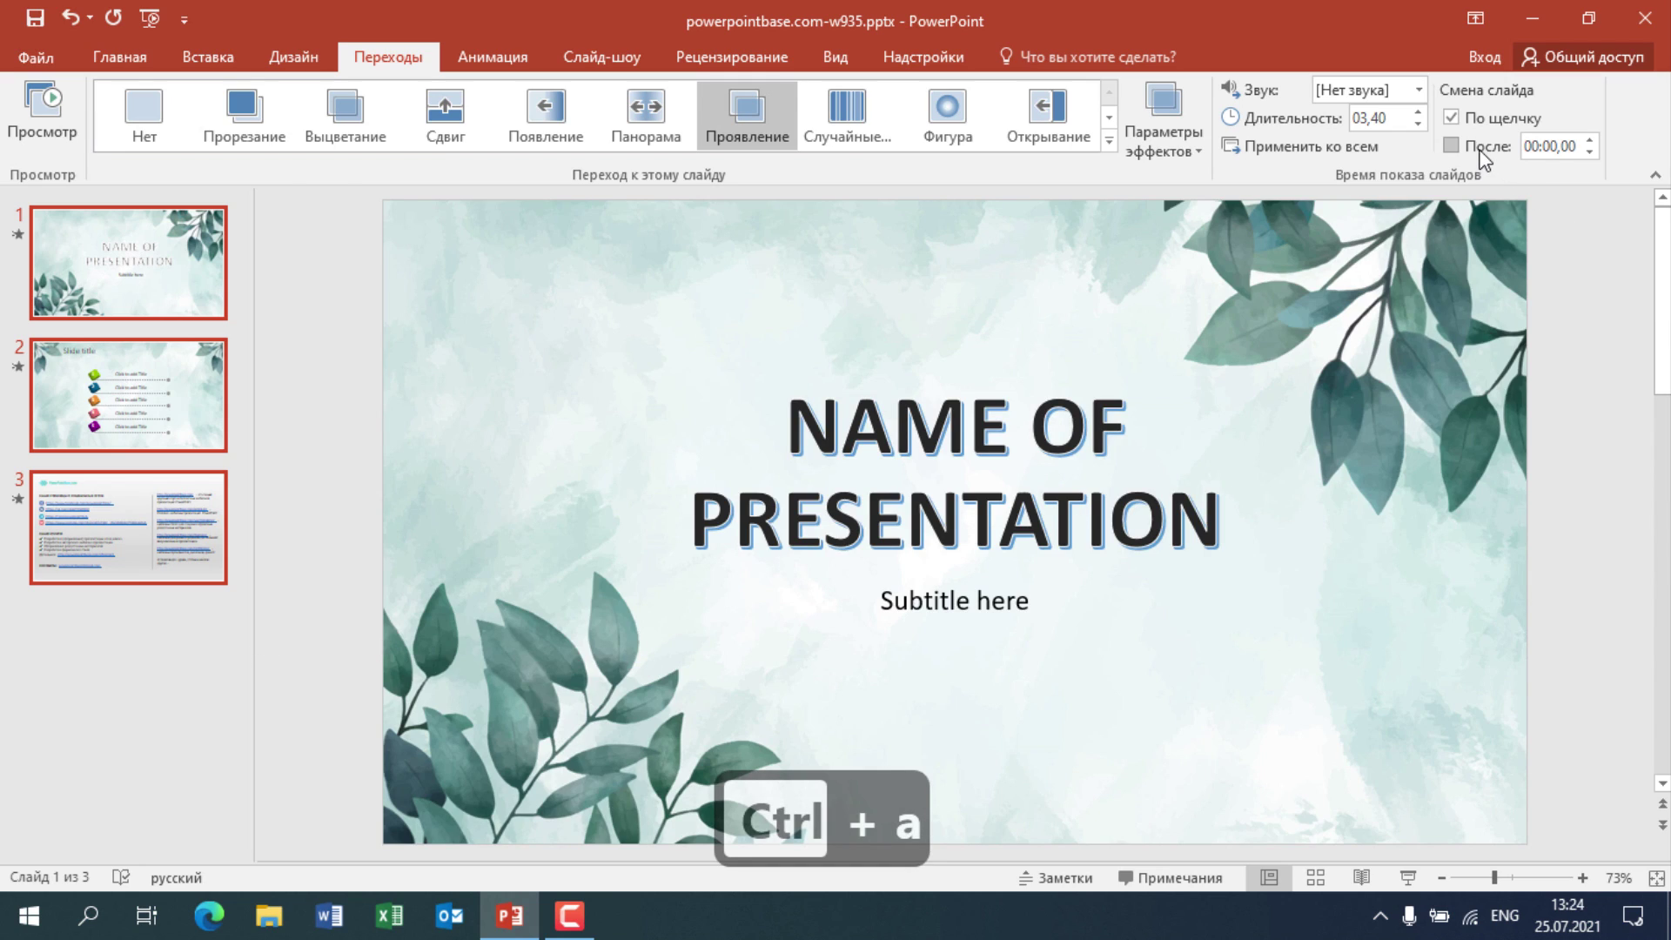
left_click(1479, 146)
left_click(1589, 139)
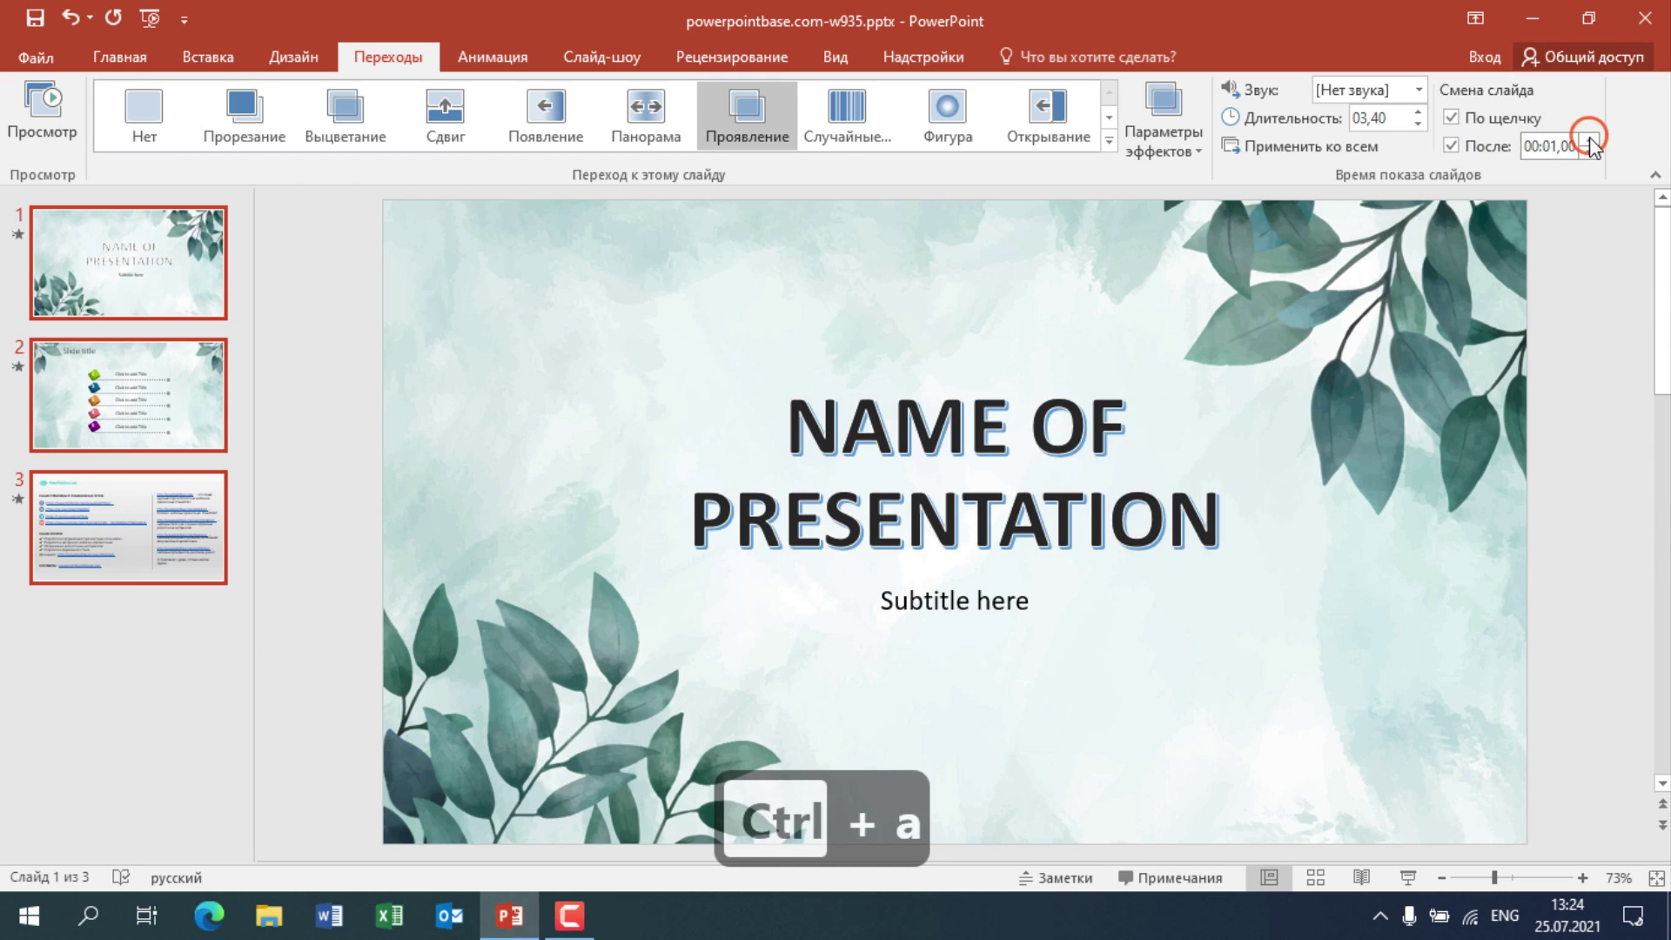
left_click(1589, 139)
left_click(1590, 140)
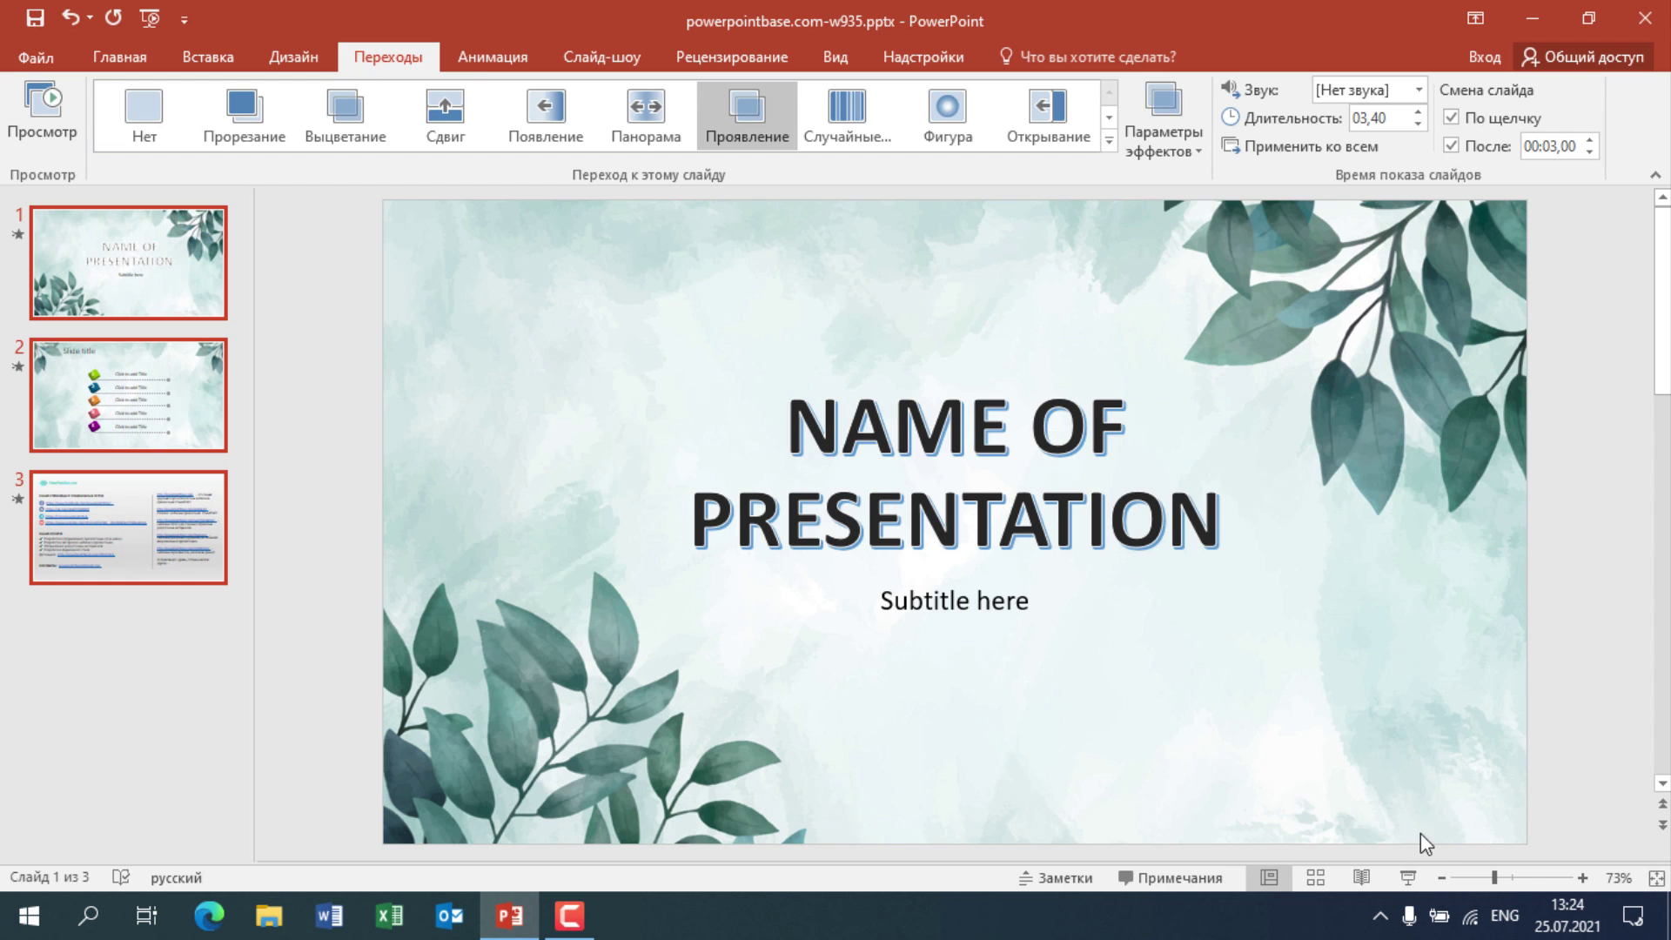
Start the slide show and advance from the title slide through the numbered-items slide
left_click(1408, 877)
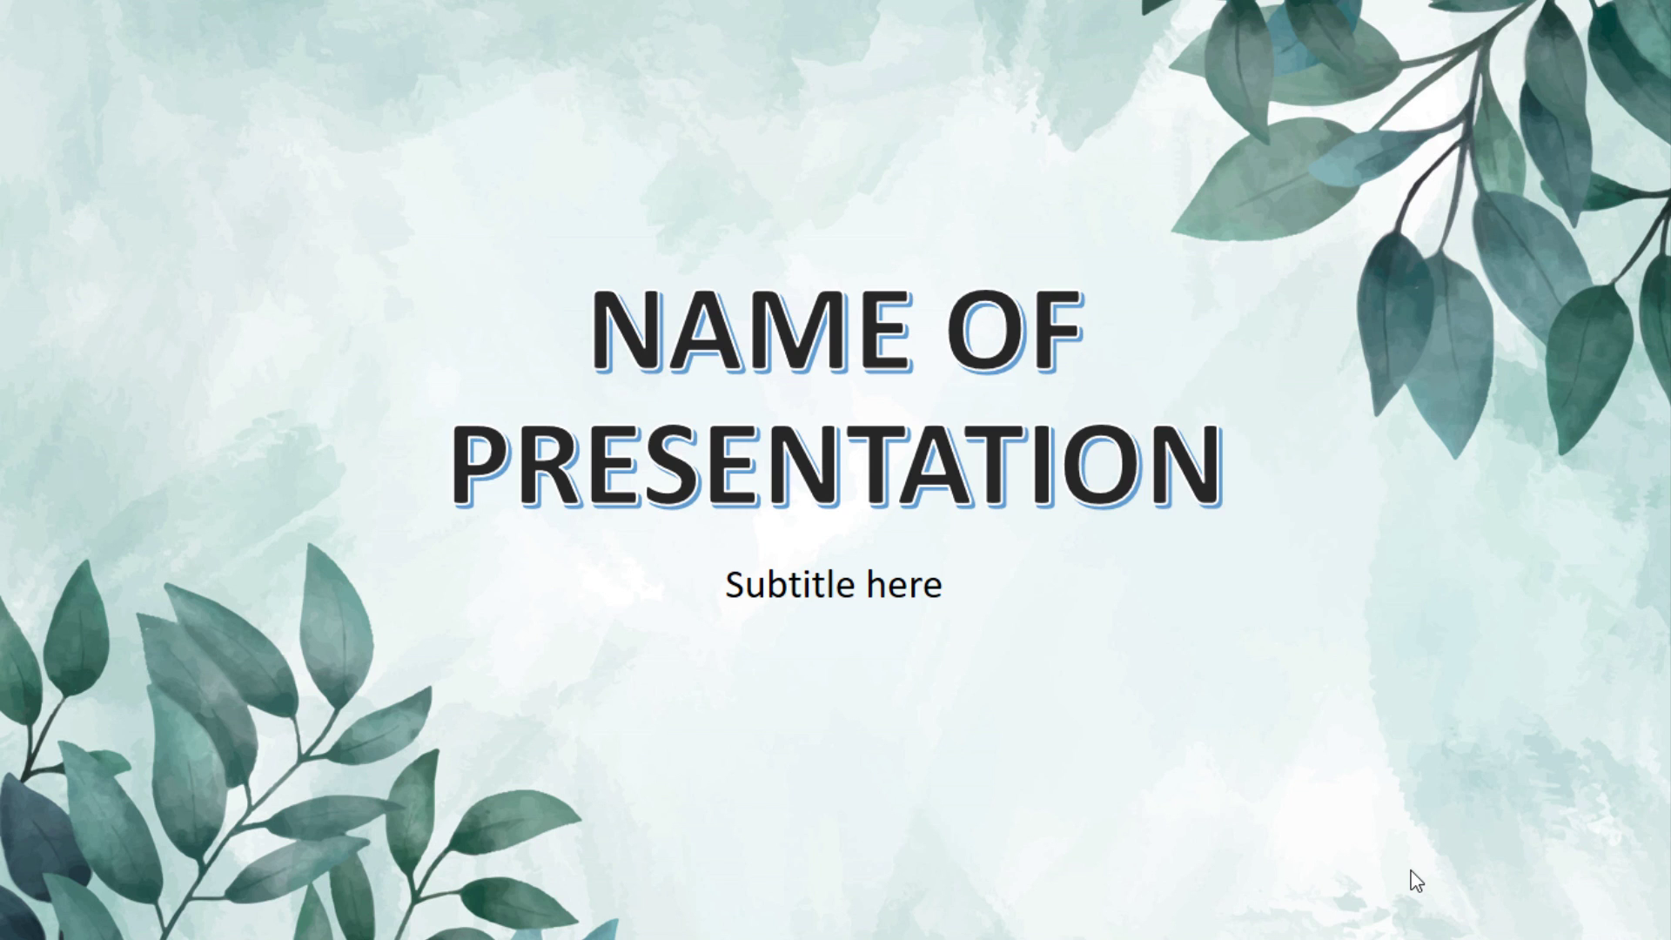
left_click(1417, 881)
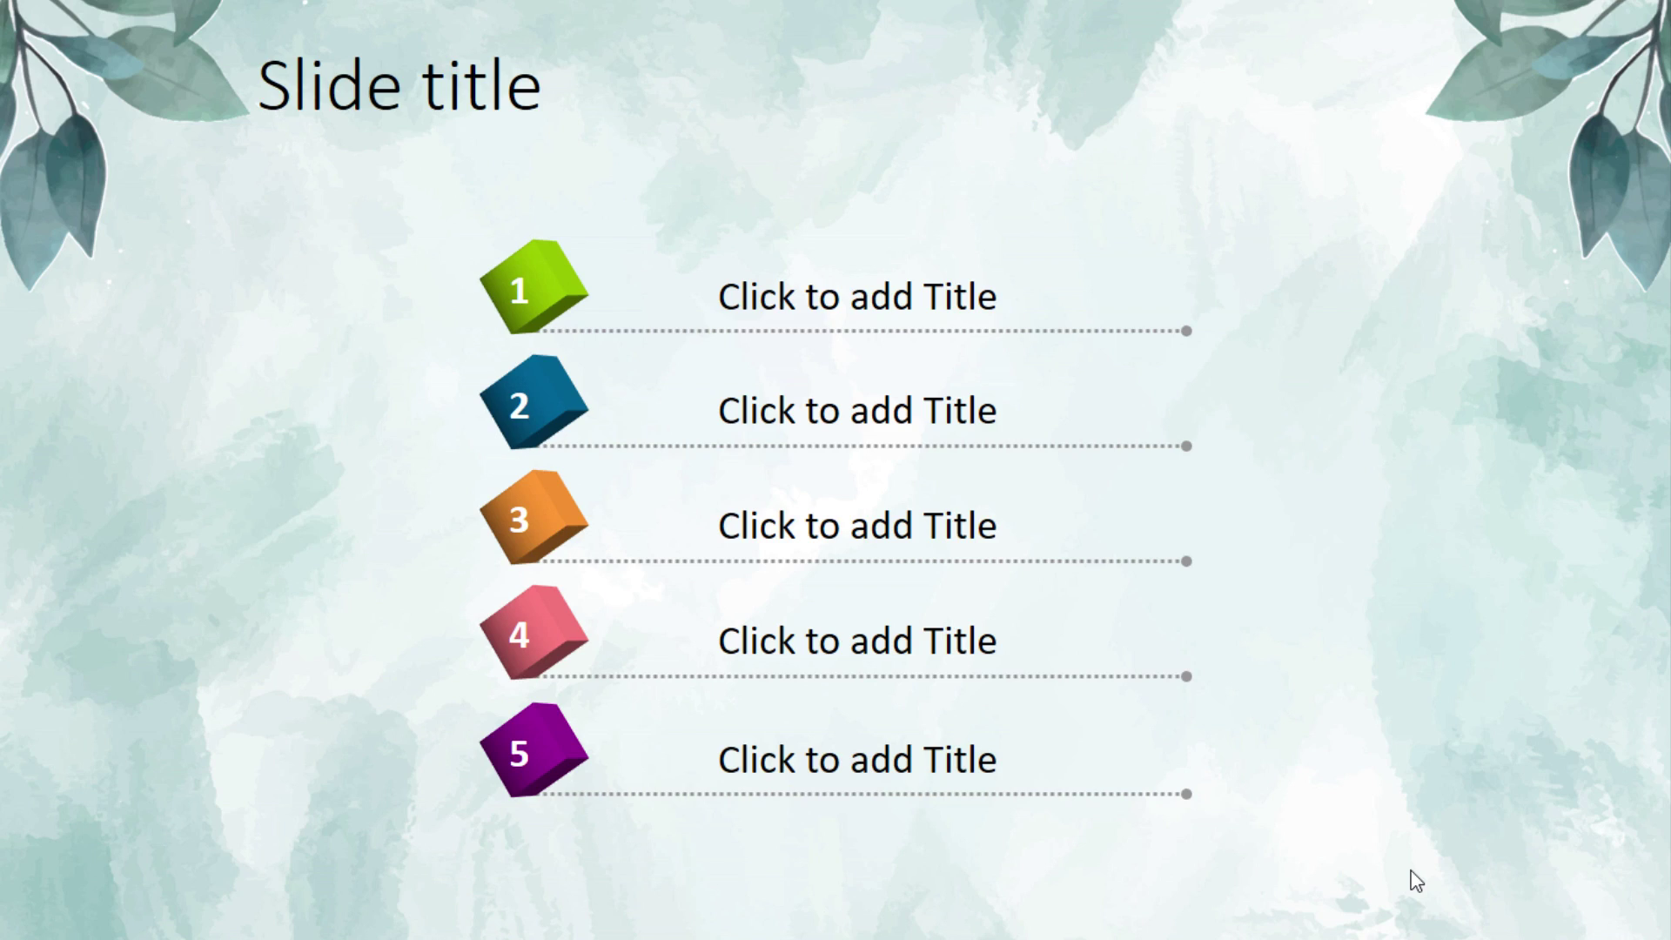
left_click(1417, 881)
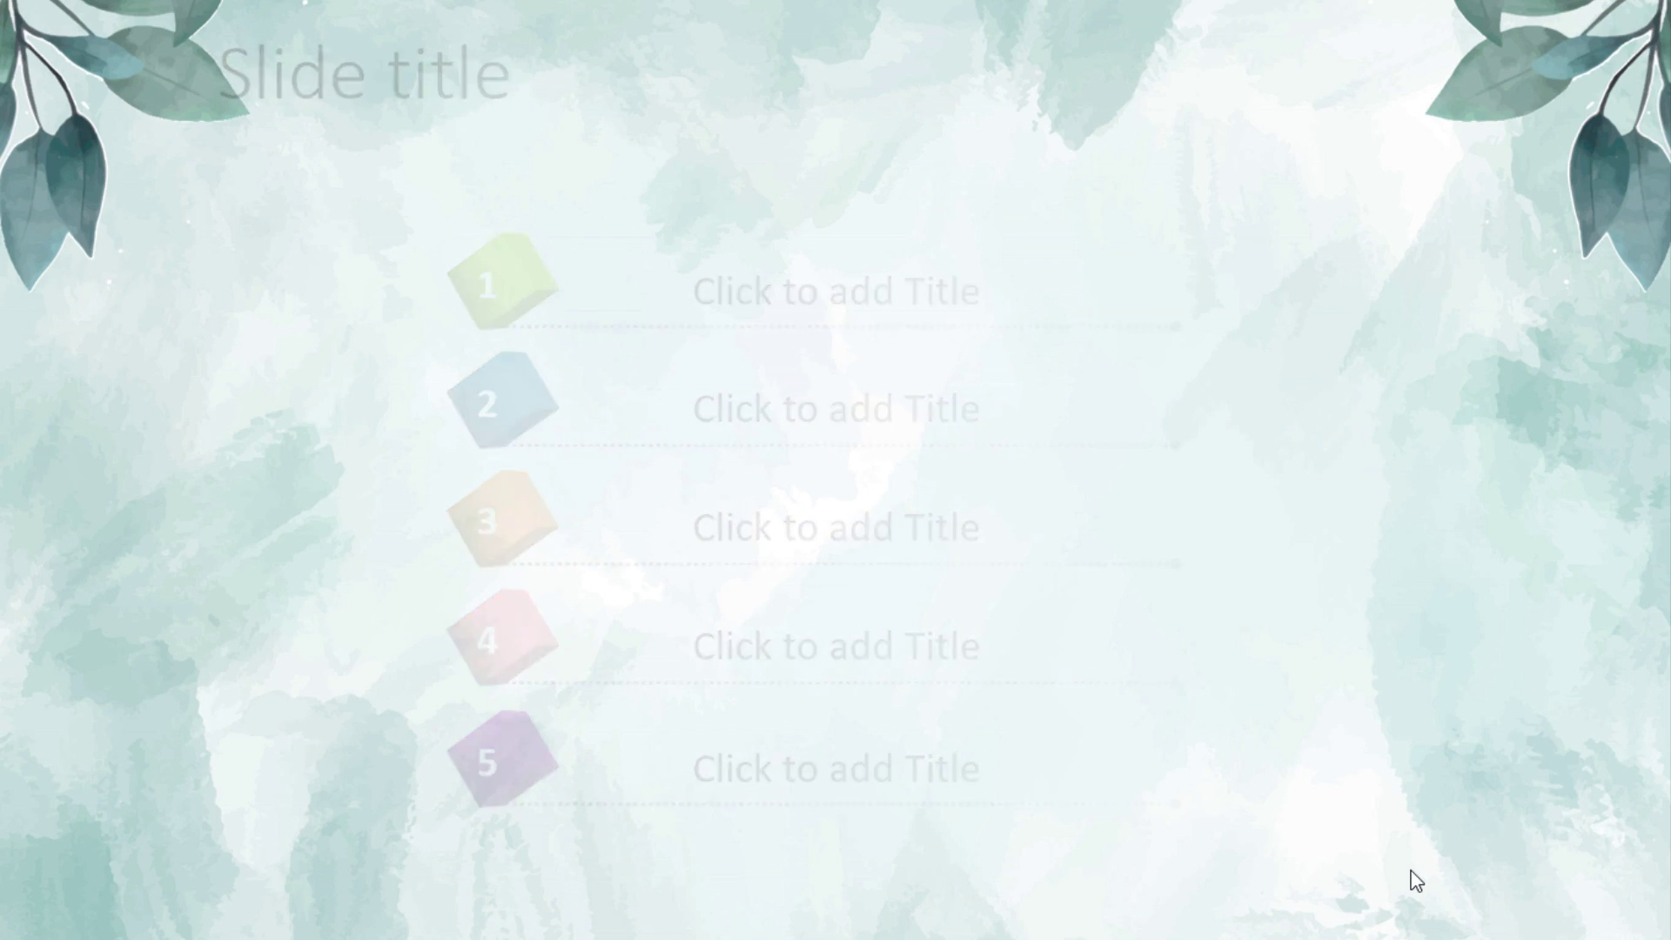